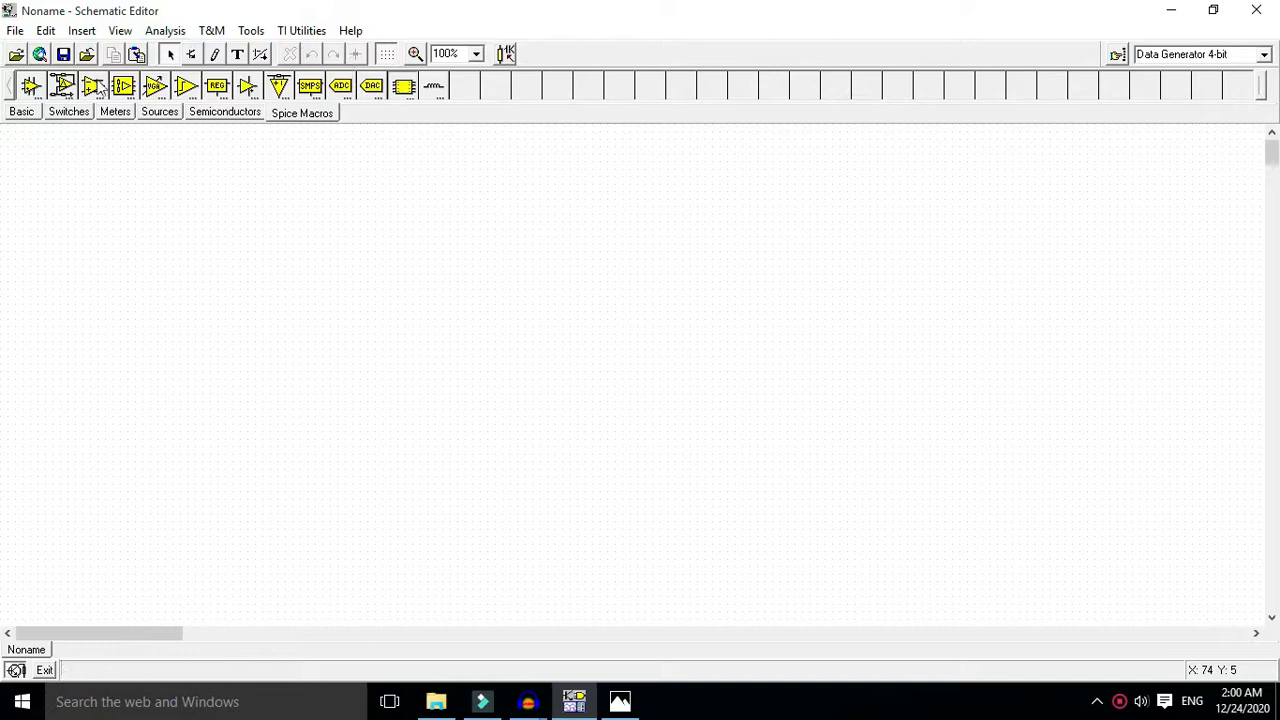
pyautogui.click(22, 112)
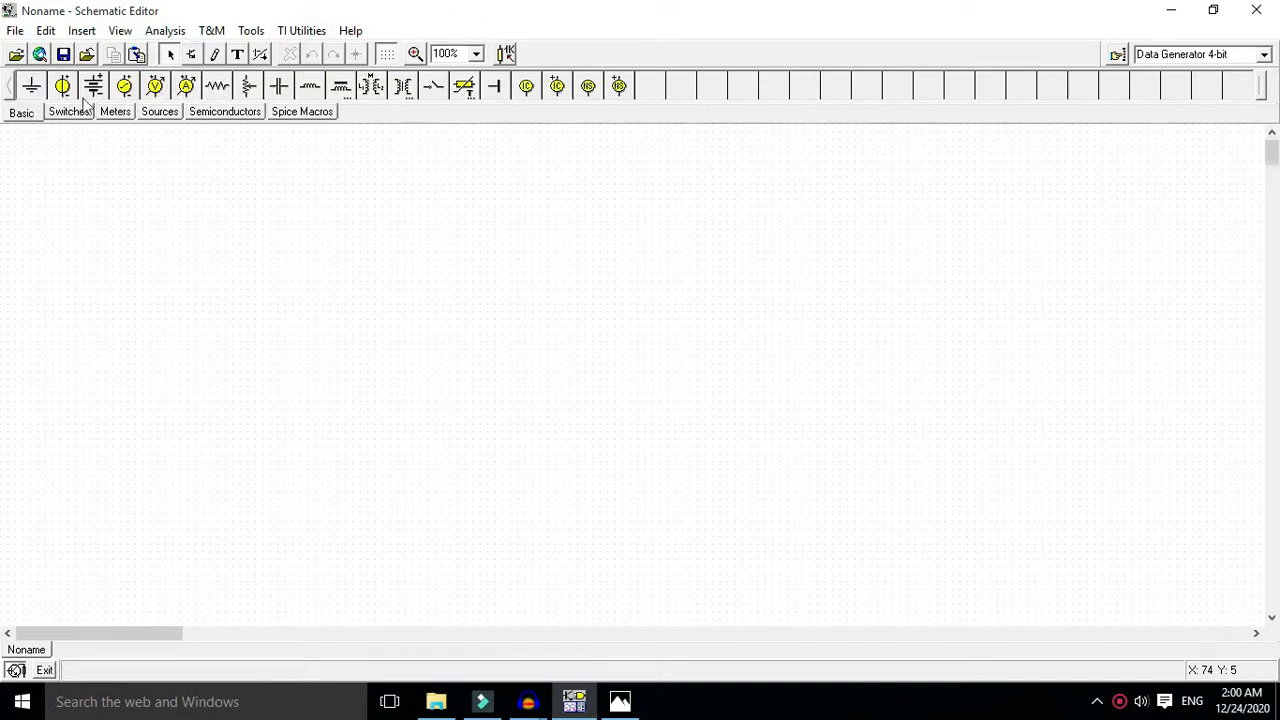
pyautogui.click(15, 30)
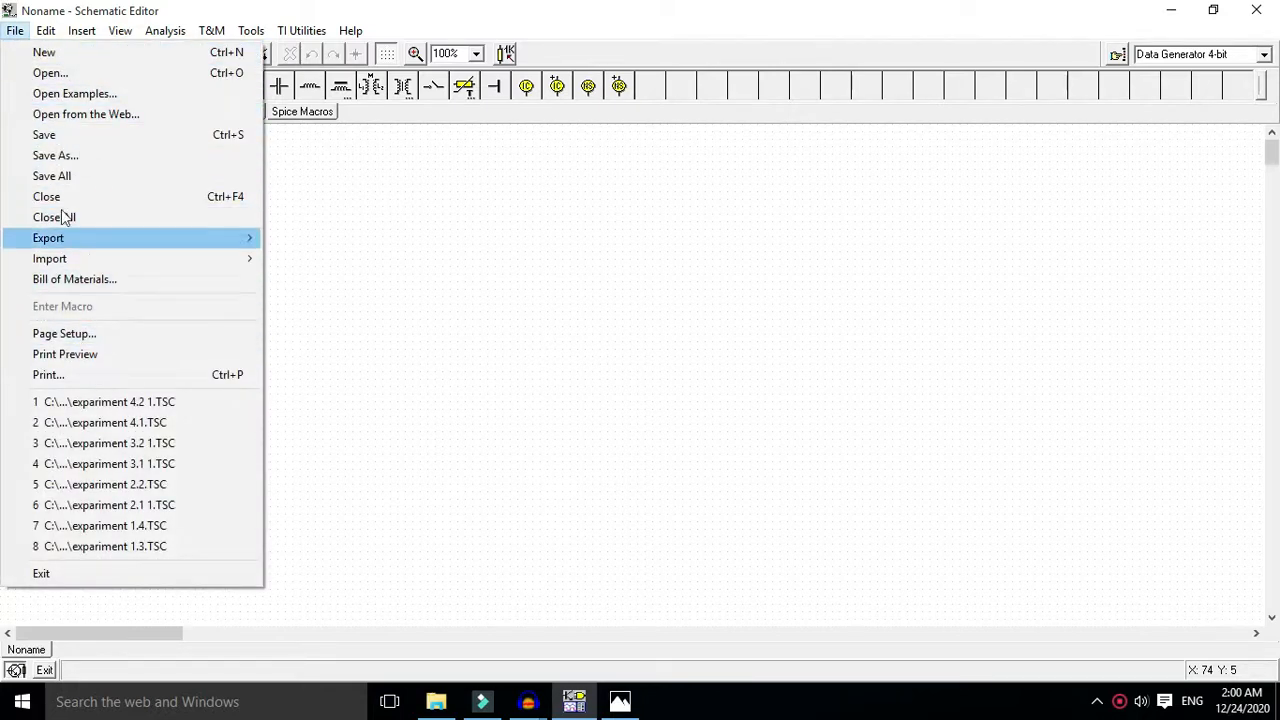
pyautogui.click(330, 274)
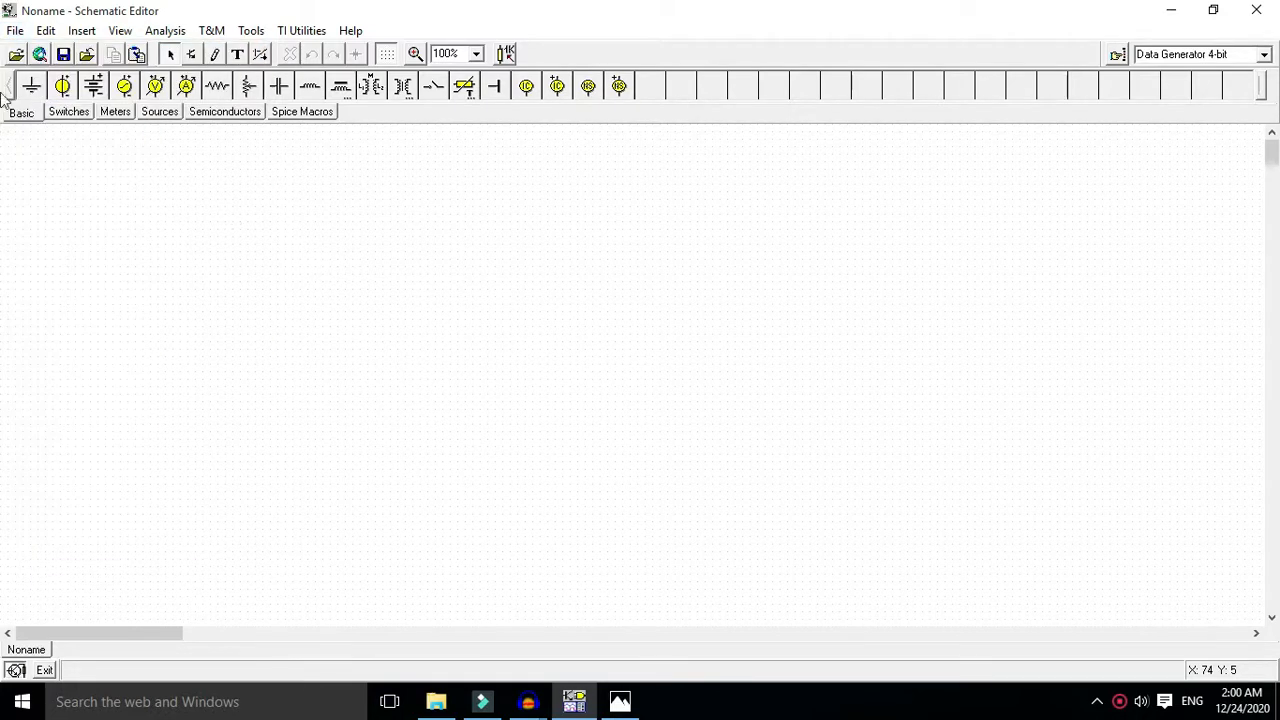
pyautogui.click(46, 31)
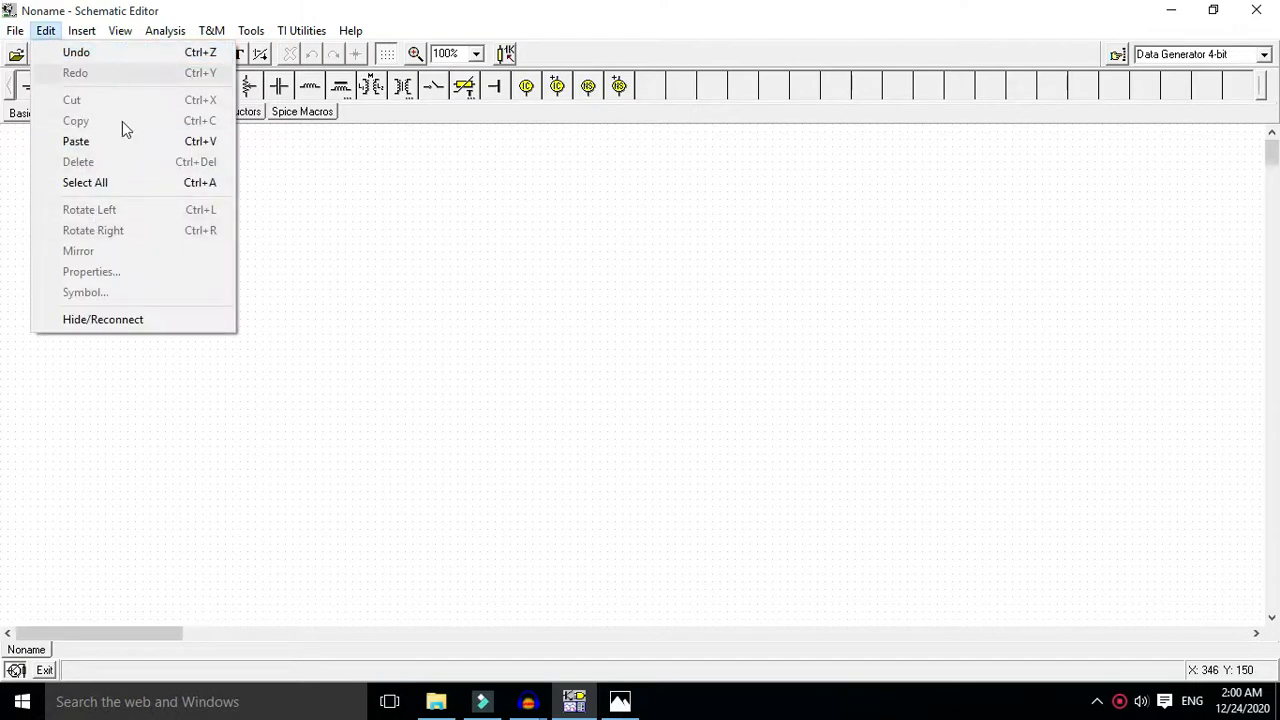
pyautogui.click(330, 208)
pyautogui.click(82, 31)
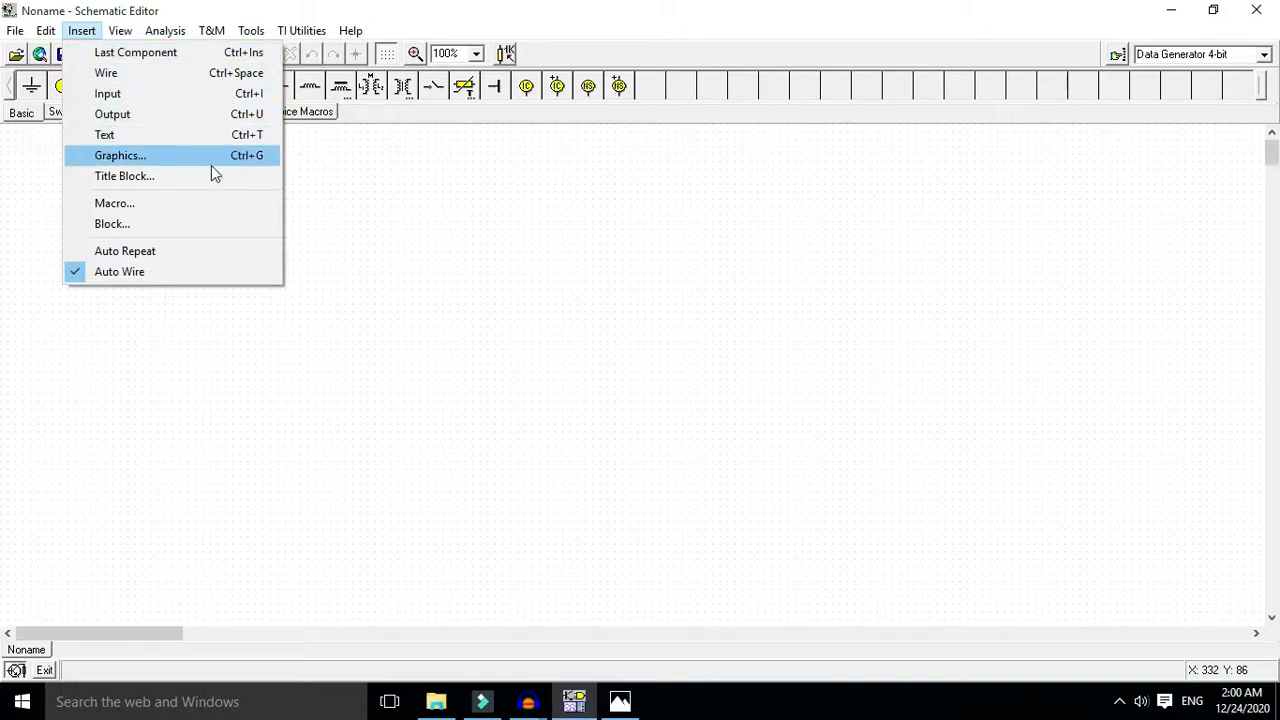
pyautogui.click(368, 221)
# Step: Turn the schematic grid off and back on
pyautogui.click(120, 32)
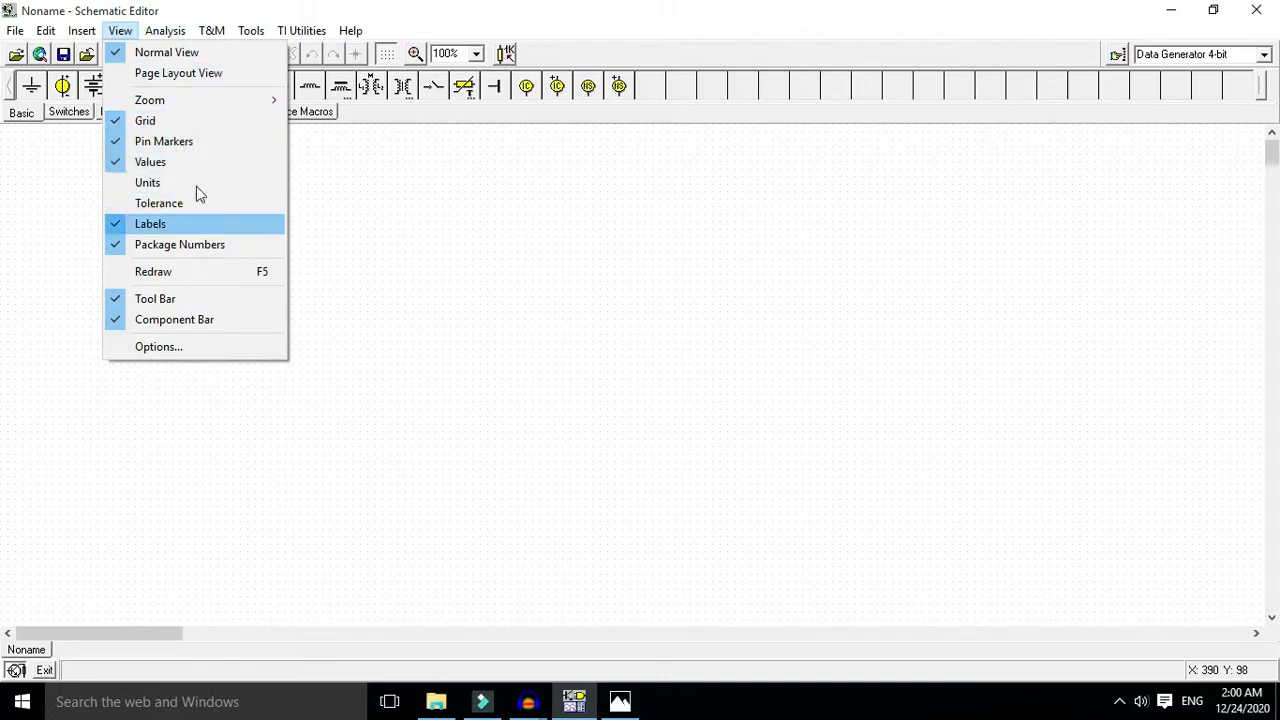
pyautogui.click(172, 122)
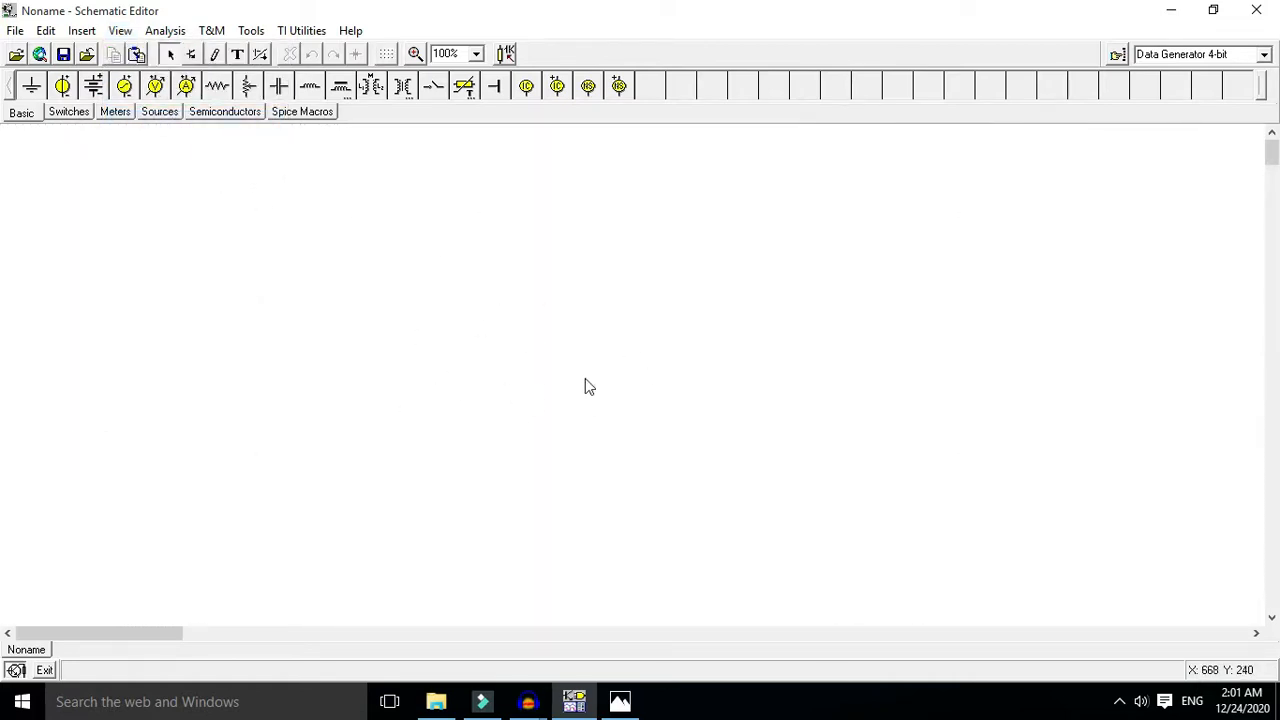
pyautogui.click(121, 31)
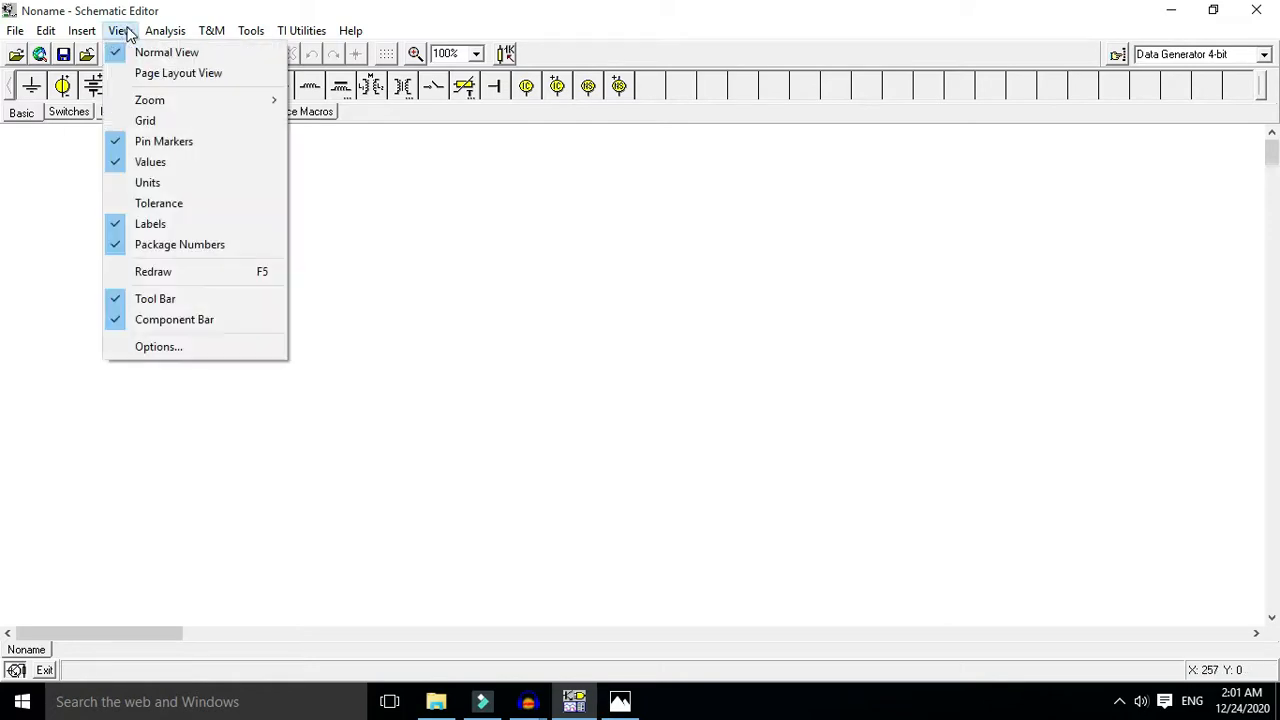
pyautogui.click(169, 121)
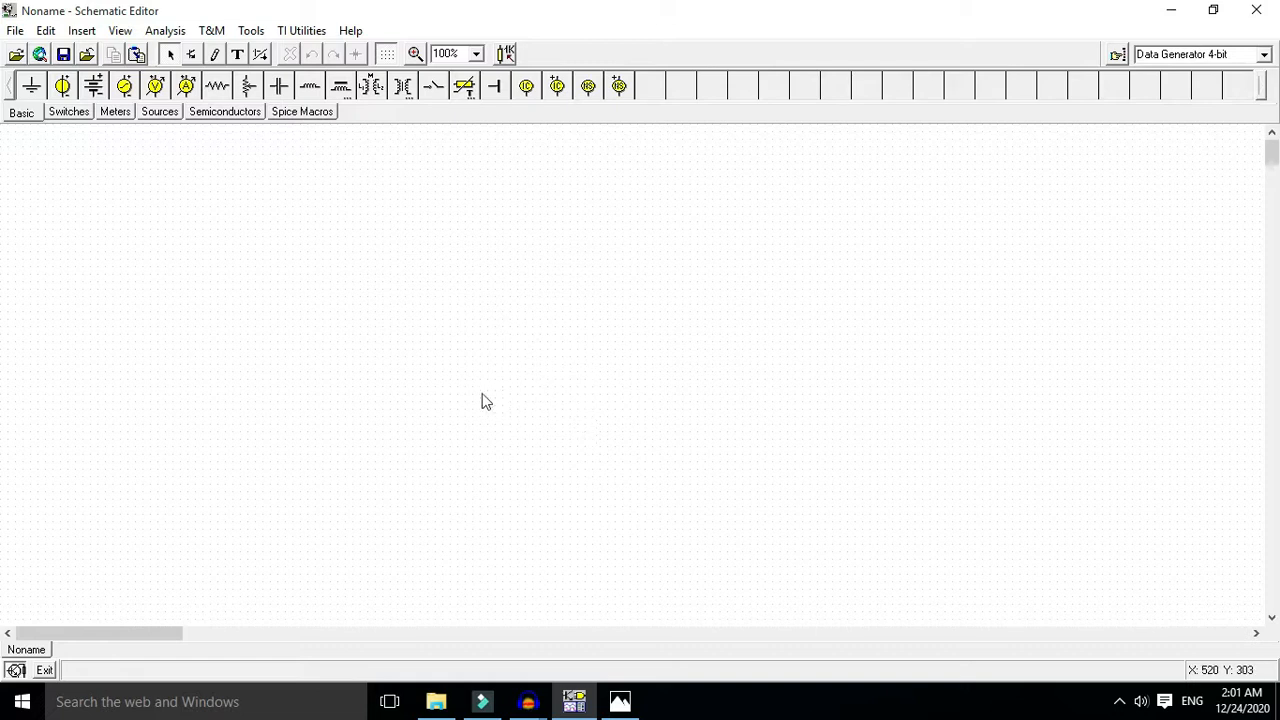
# Step: Examine the available analysis types, including the DC analysis options, along with the test and measurement instruments and the tools commands
pyautogui.click(165, 31)
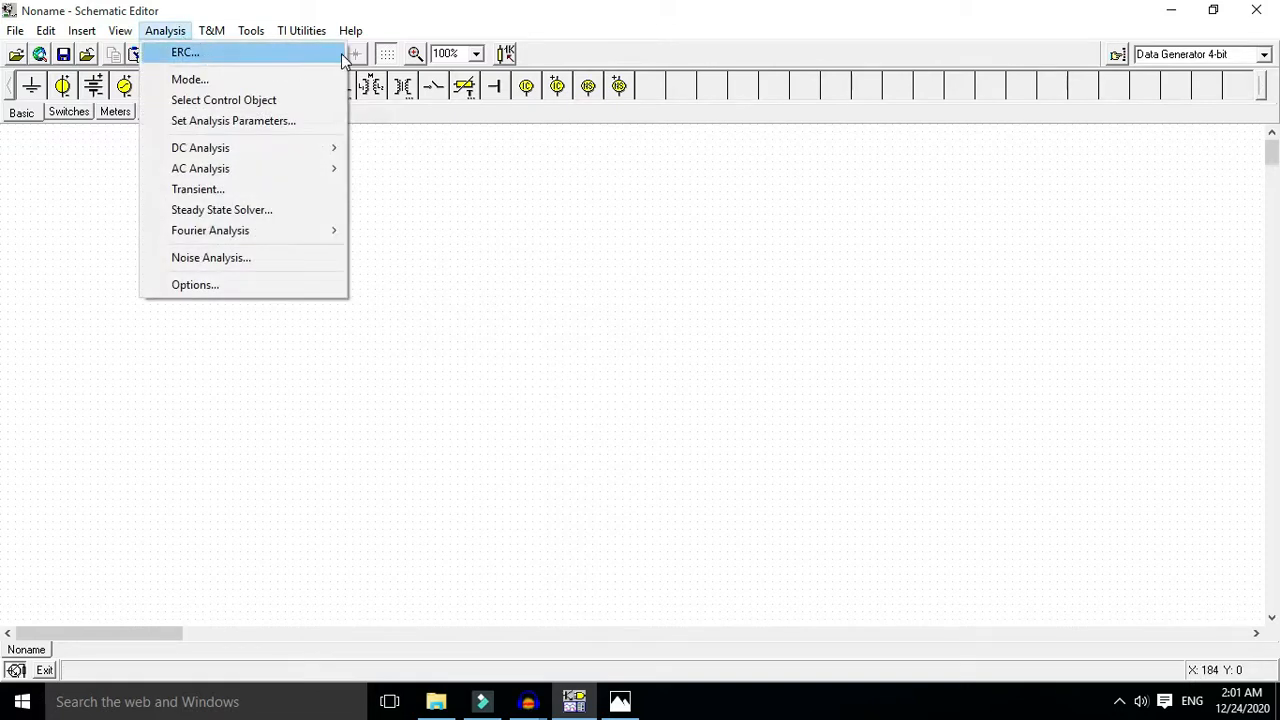
pyautogui.click(251, 31)
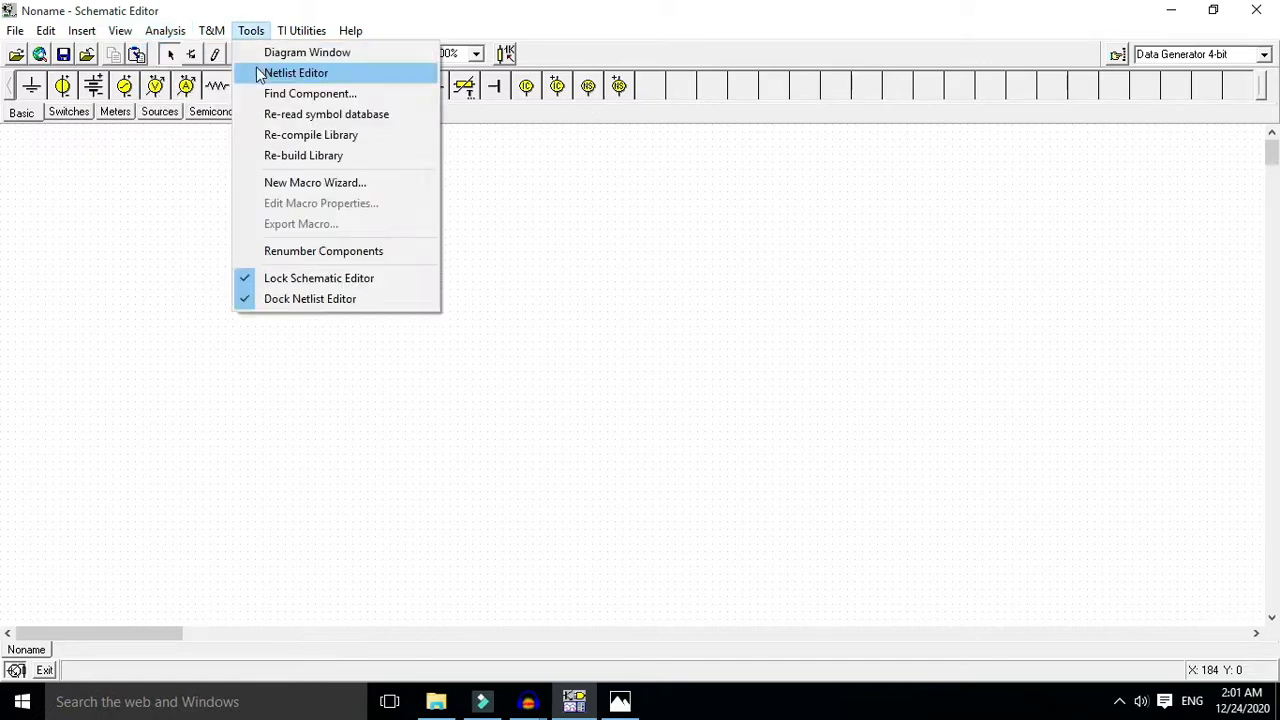
pyautogui.moveTo(186, 36)
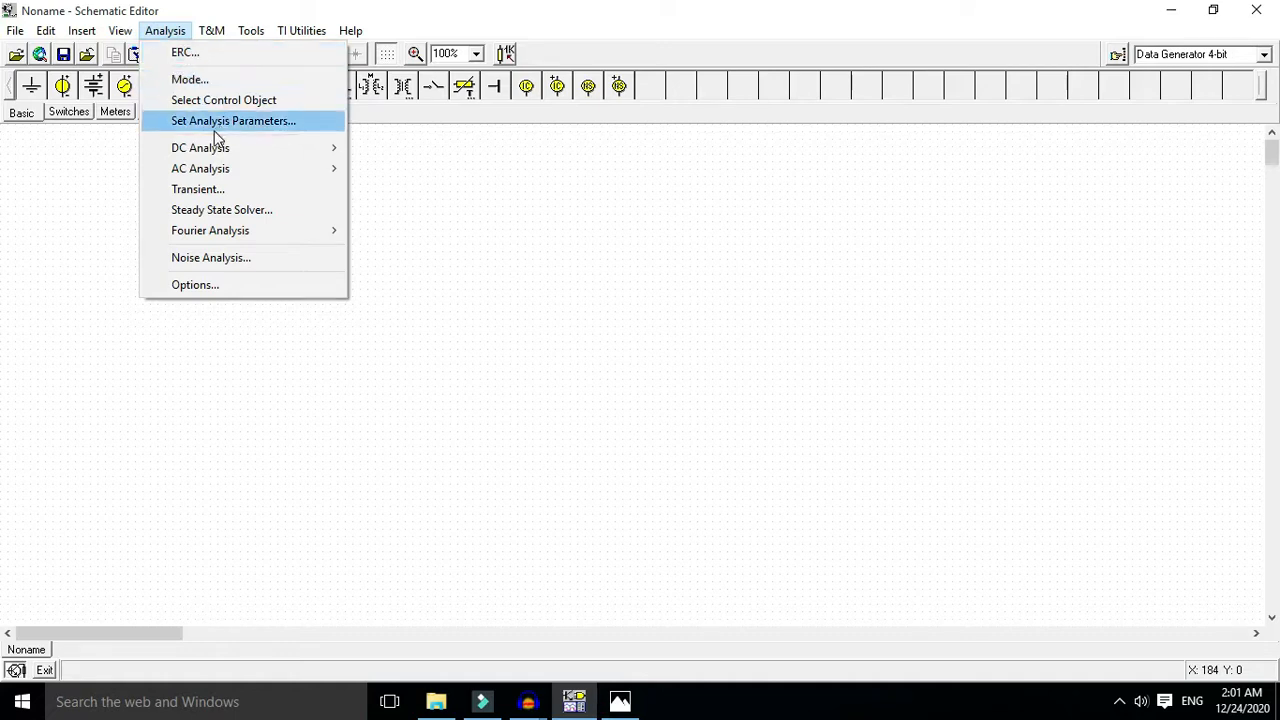
pyautogui.moveTo(288, 150)
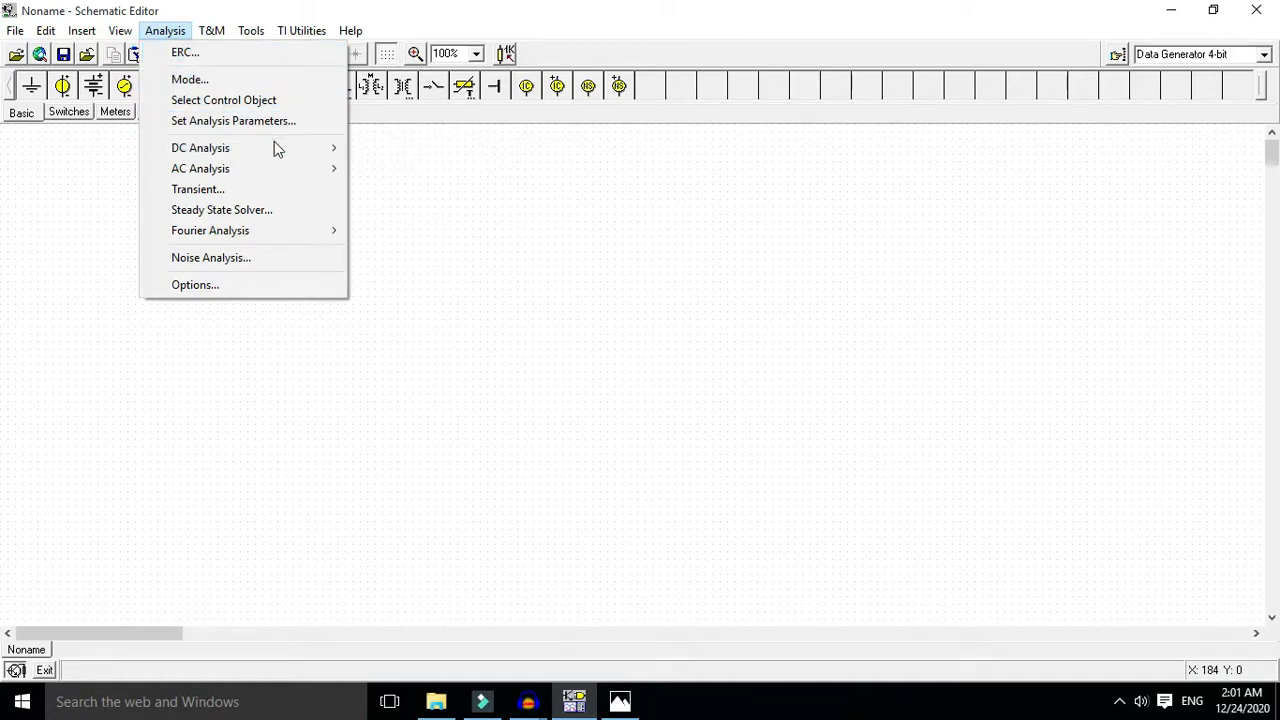
pyautogui.moveTo(257, 169)
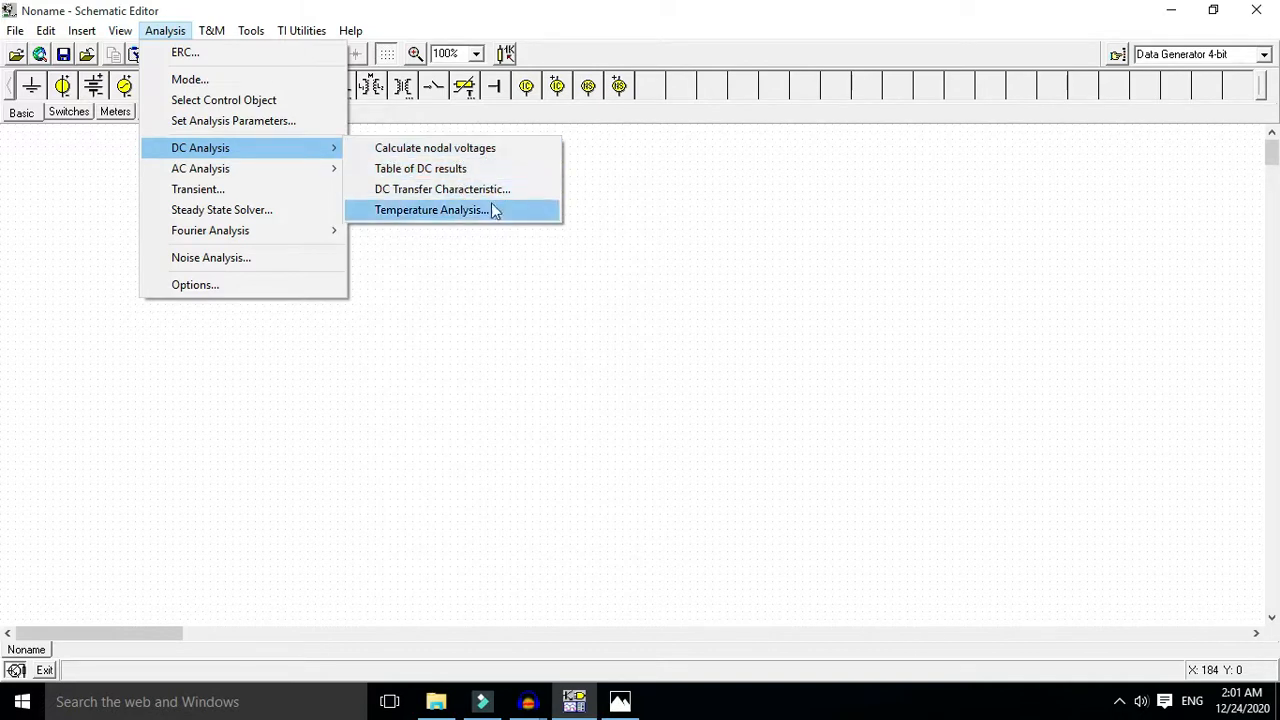
pyautogui.click(443, 146)
pyautogui.click(212, 31)
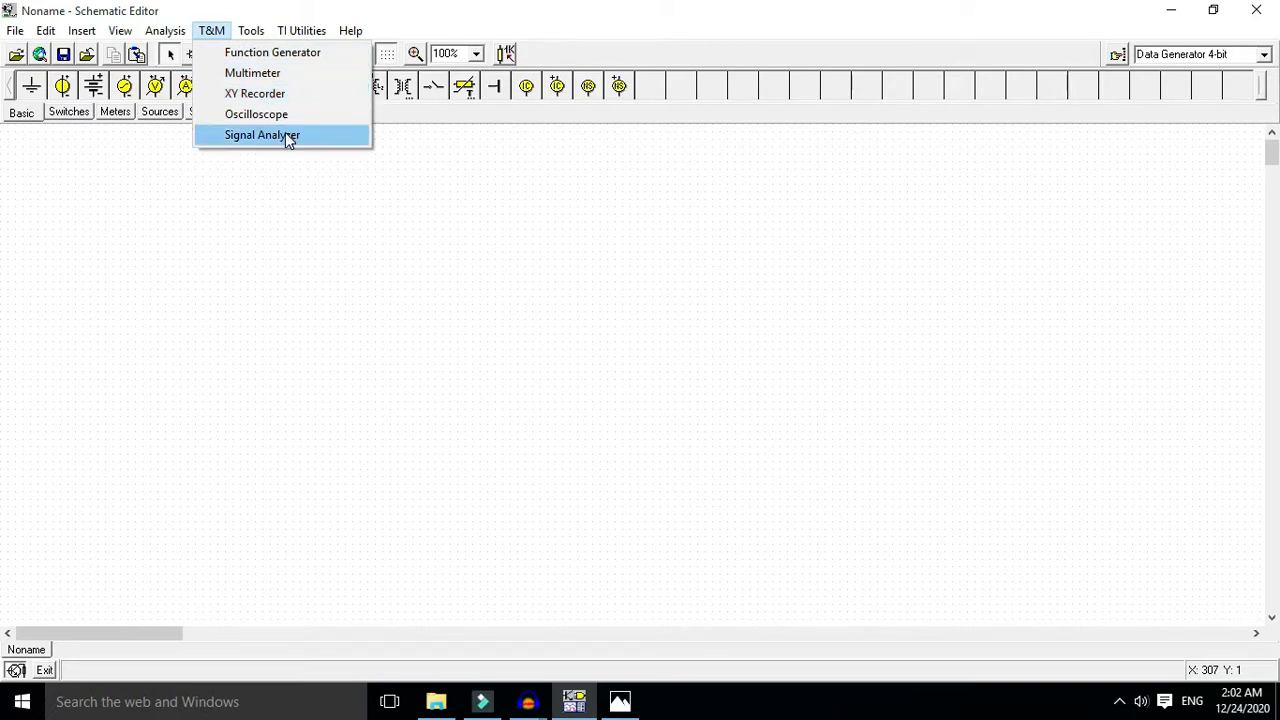
pyautogui.click(371, 272)
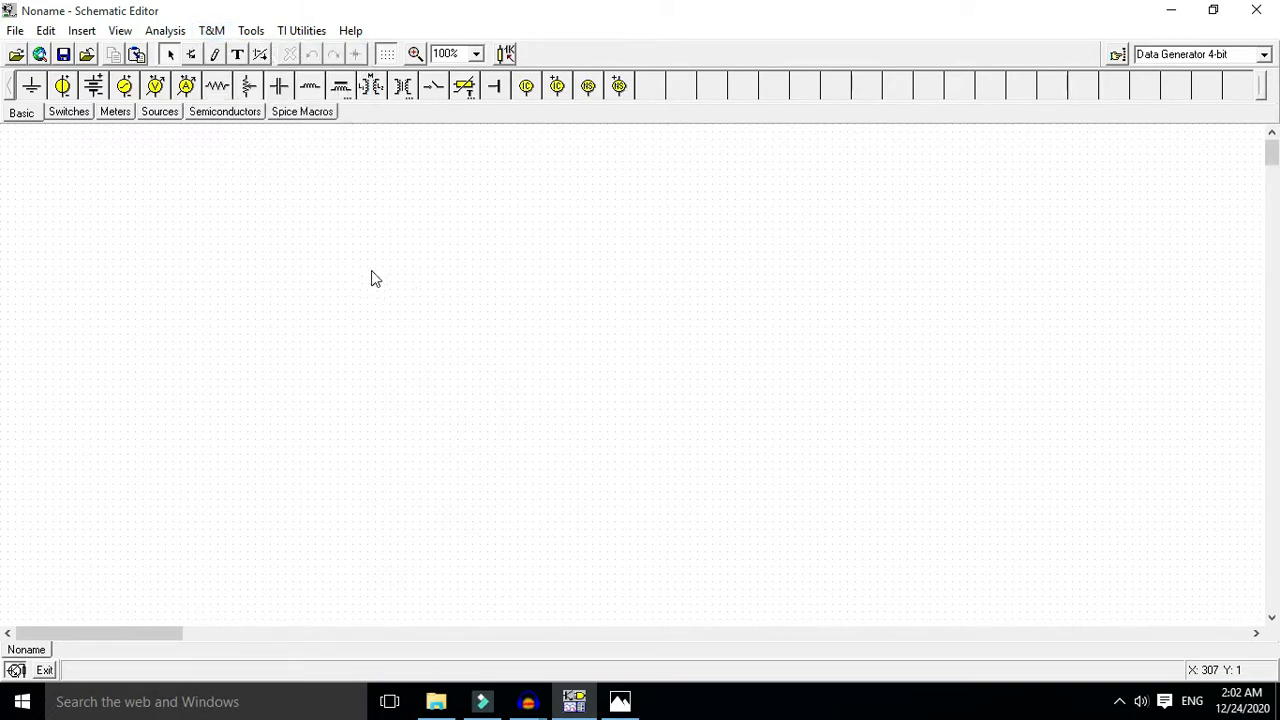
pyautogui.click(252, 31)
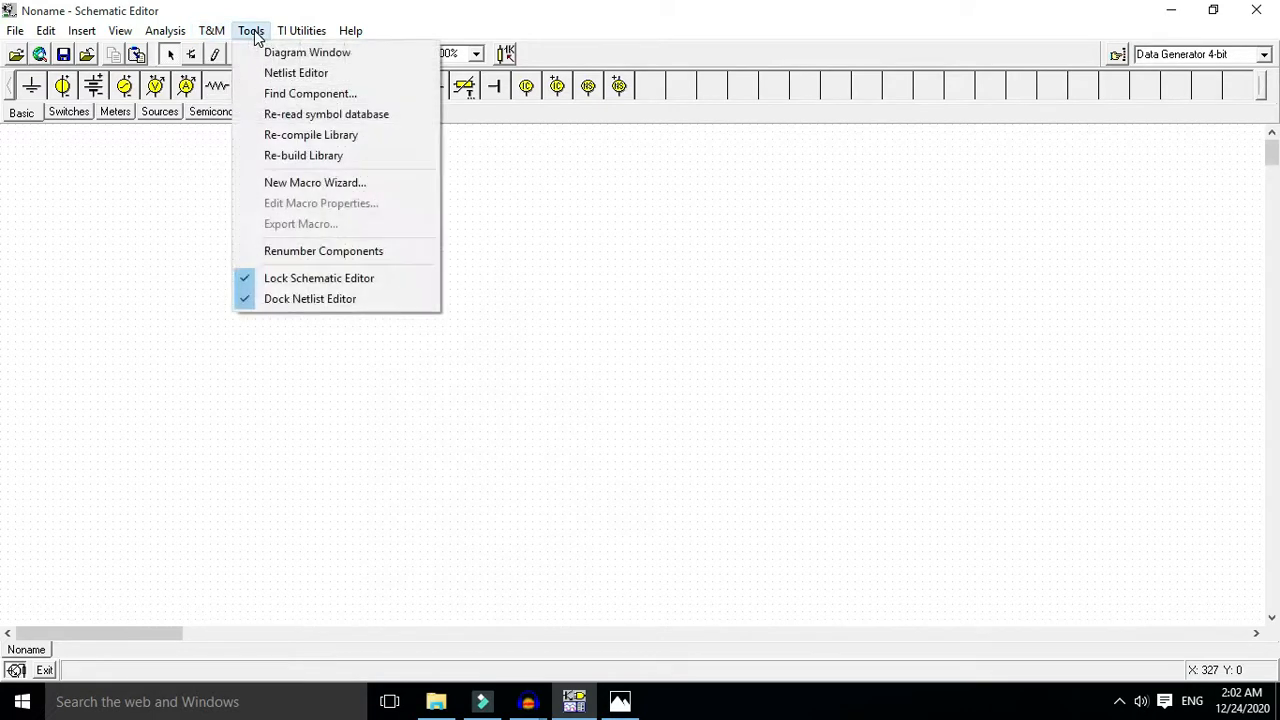
pyautogui.click(536, 269)
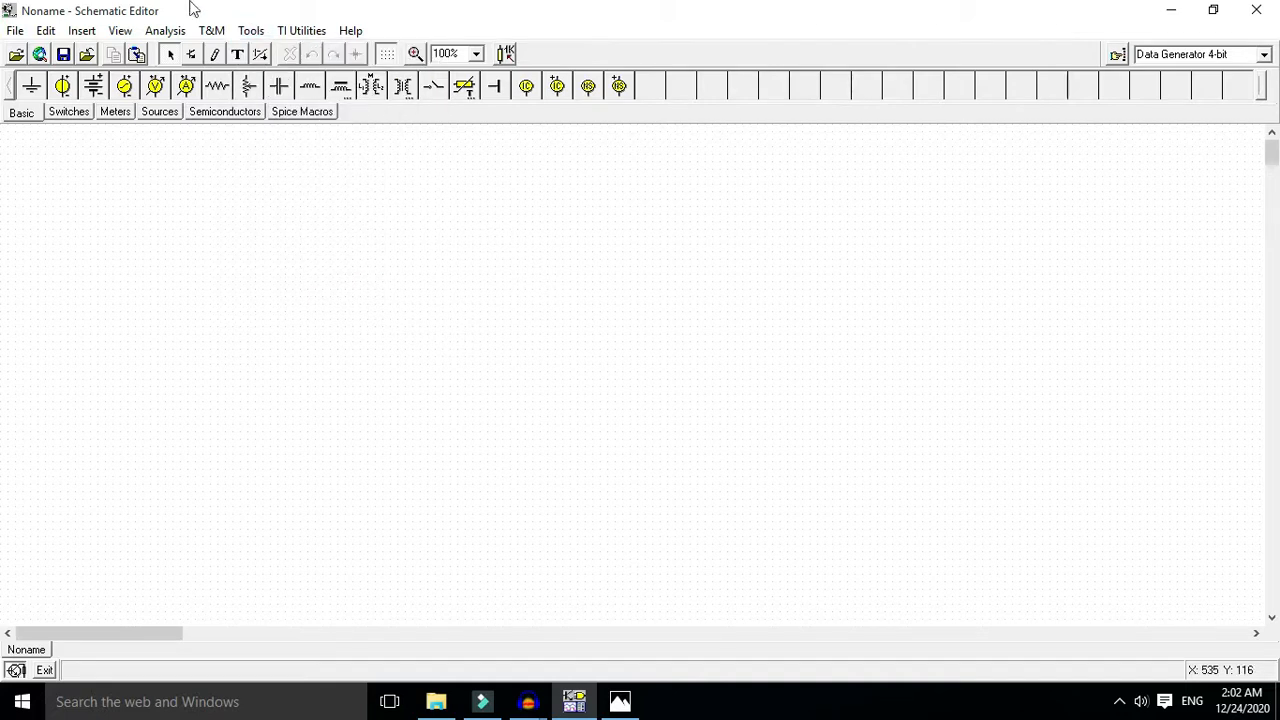
# Step: Open the component help and look through its list of component topics by category
pyautogui.click(351, 31)
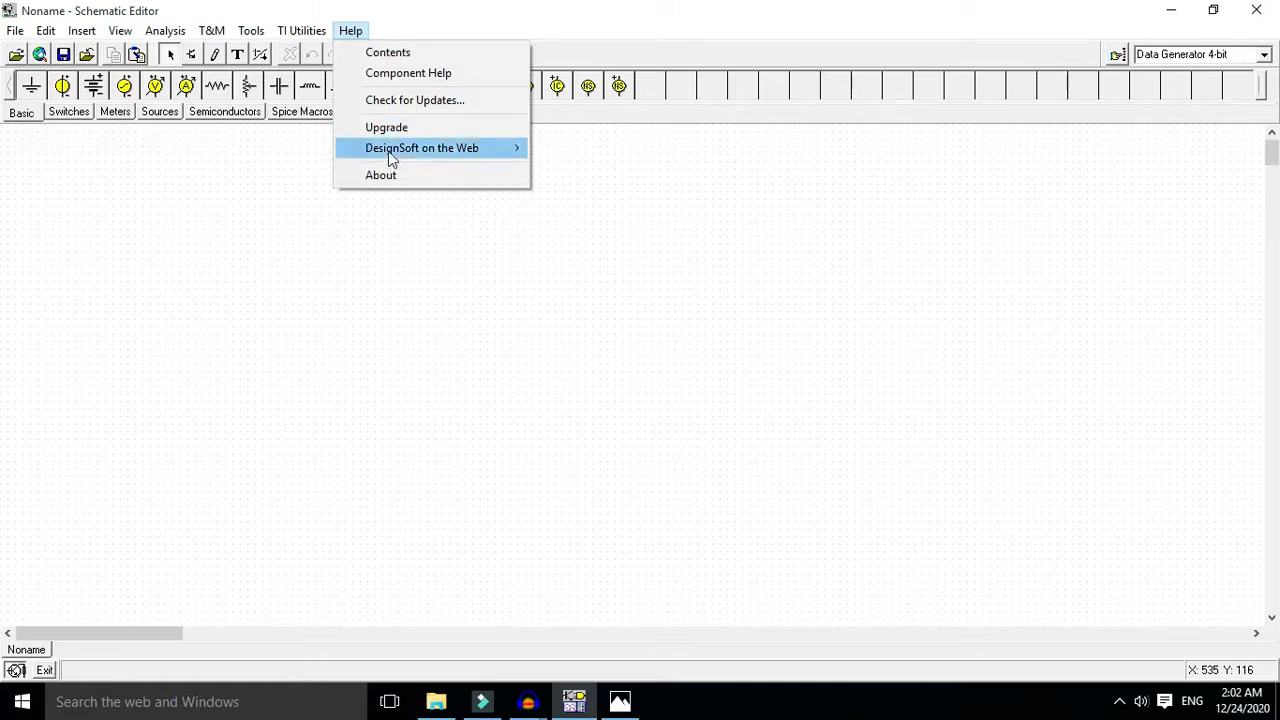
pyautogui.click(436, 74)
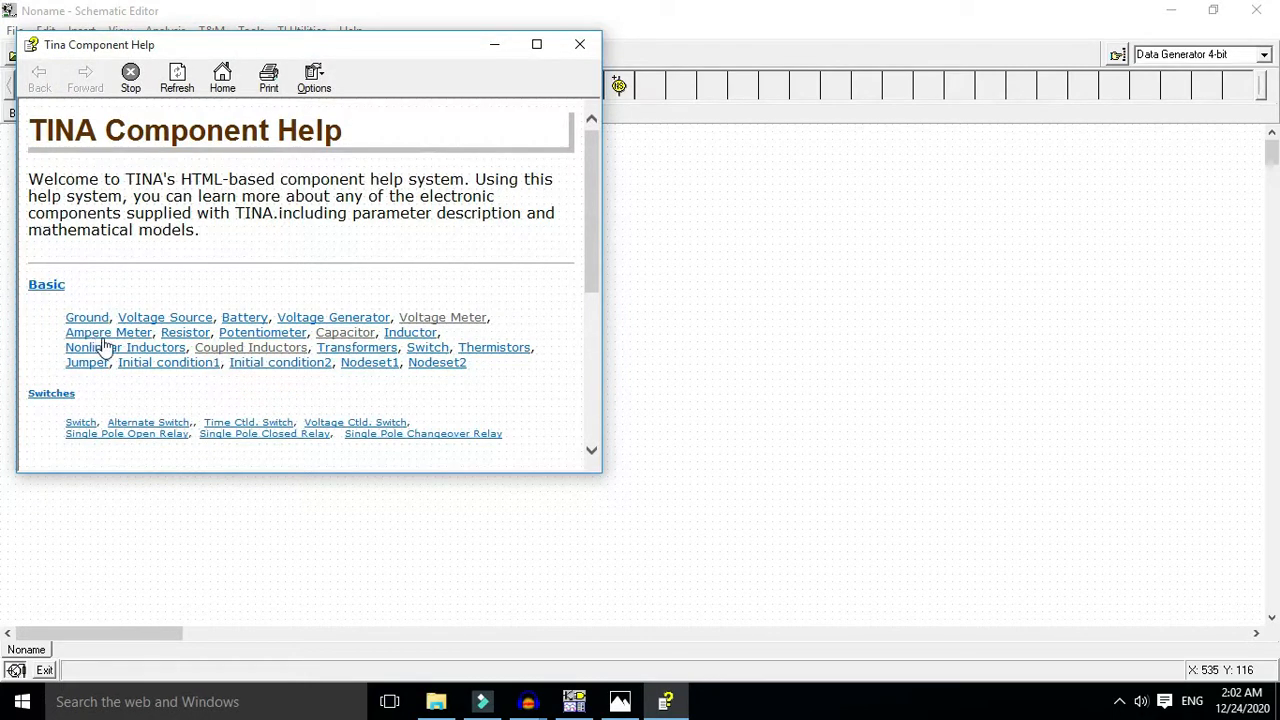
pyautogui.scroll(-6, 221, 175)
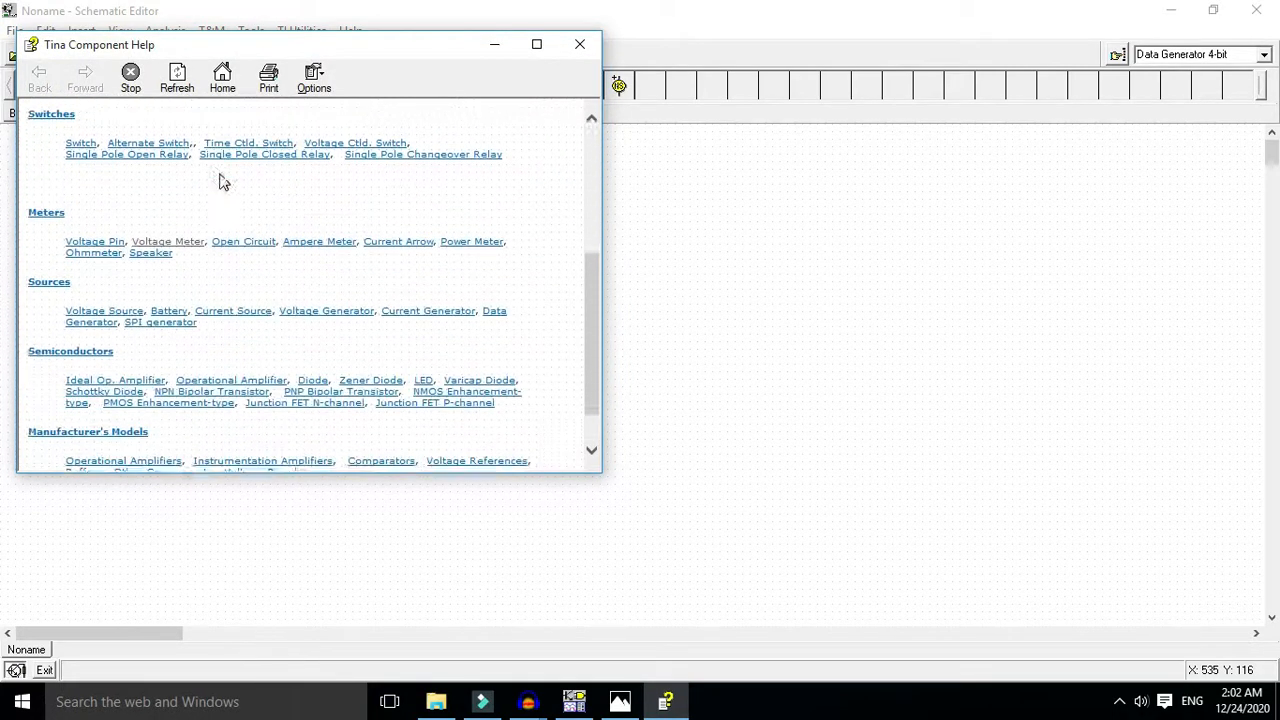
pyautogui.scroll(8, 221, 183)
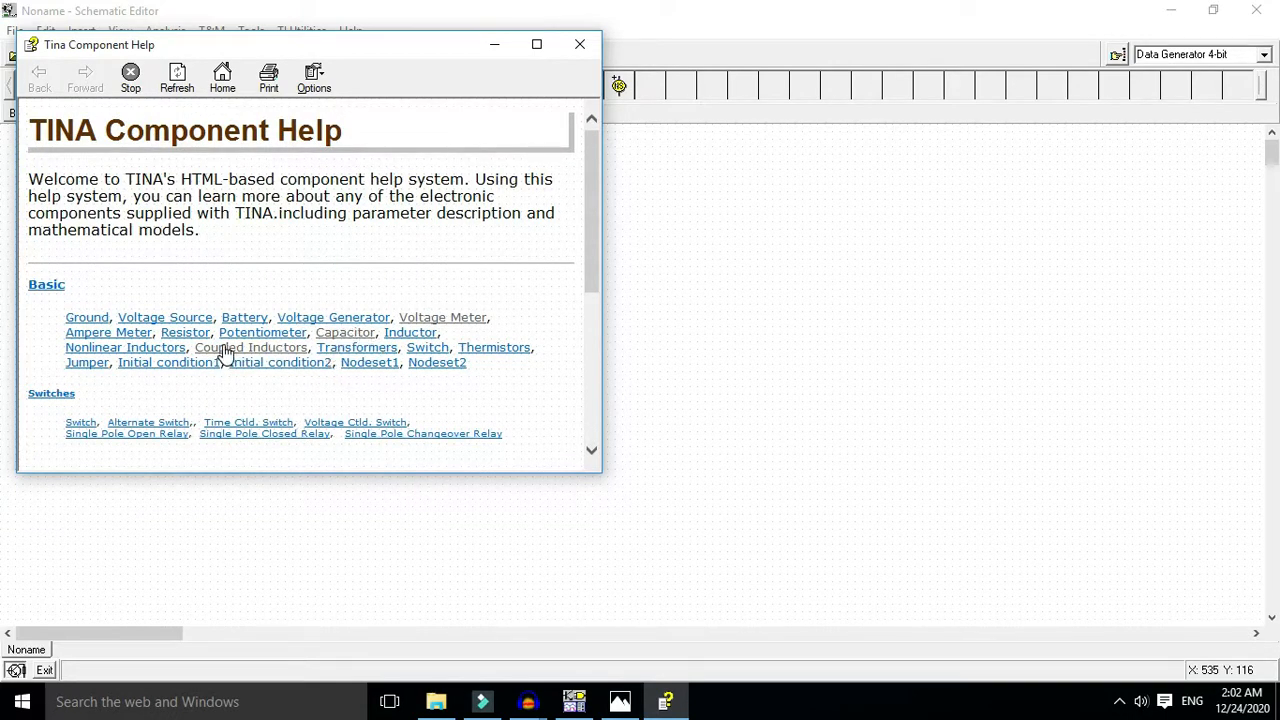
# Step: Read the Capacitor help topic's description and properties, return to the topic list and close the component help
pyautogui.click(338, 333)
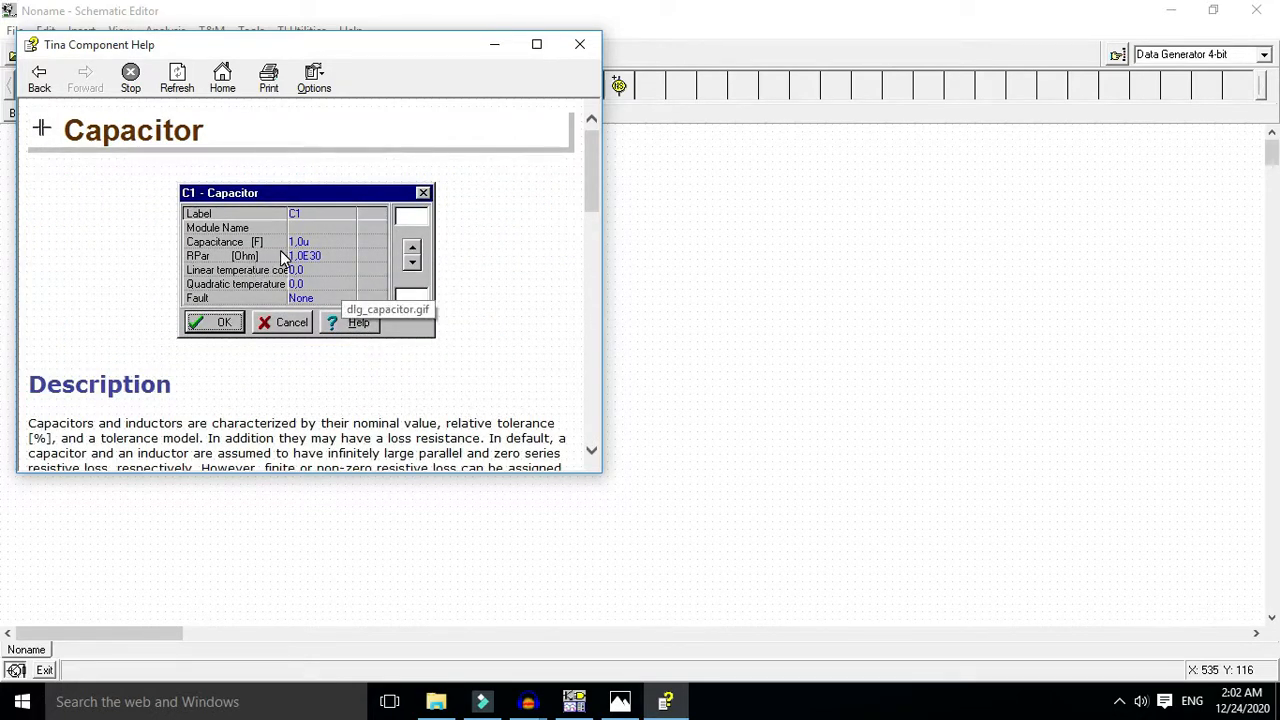
pyautogui.scroll(-8, 280, 255)
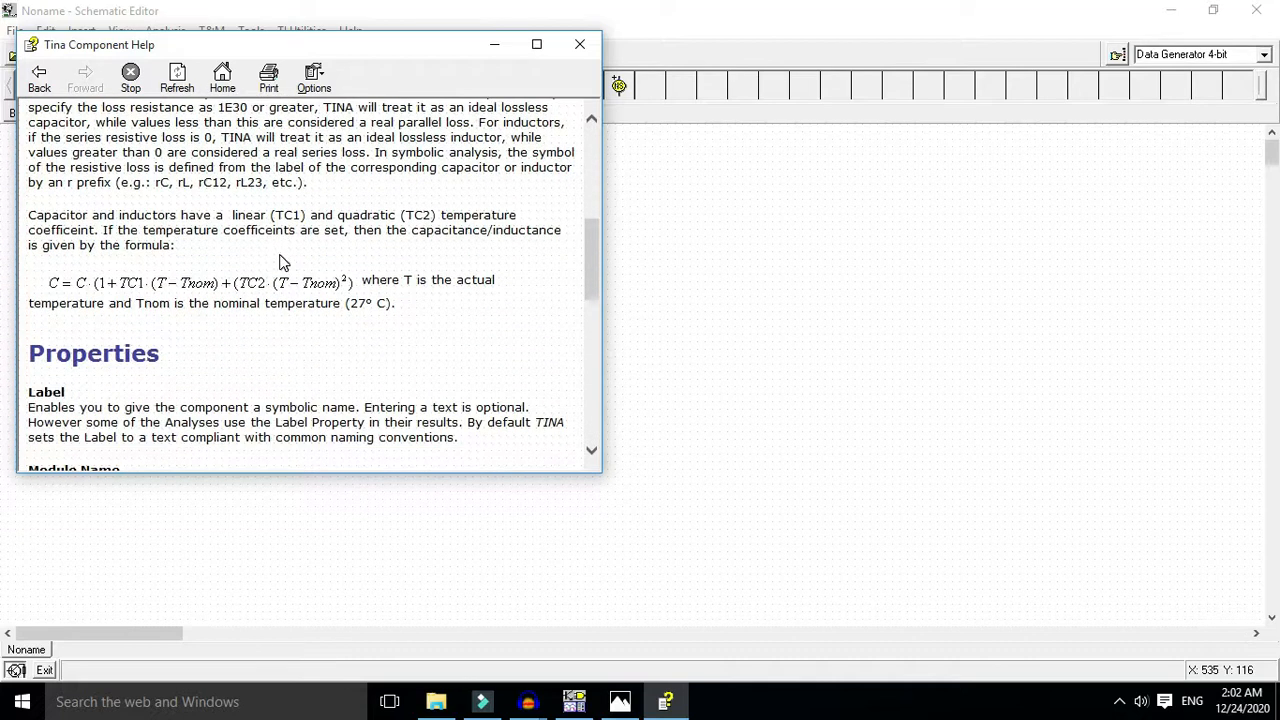
pyautogui.scroll(-5, 280, 252)
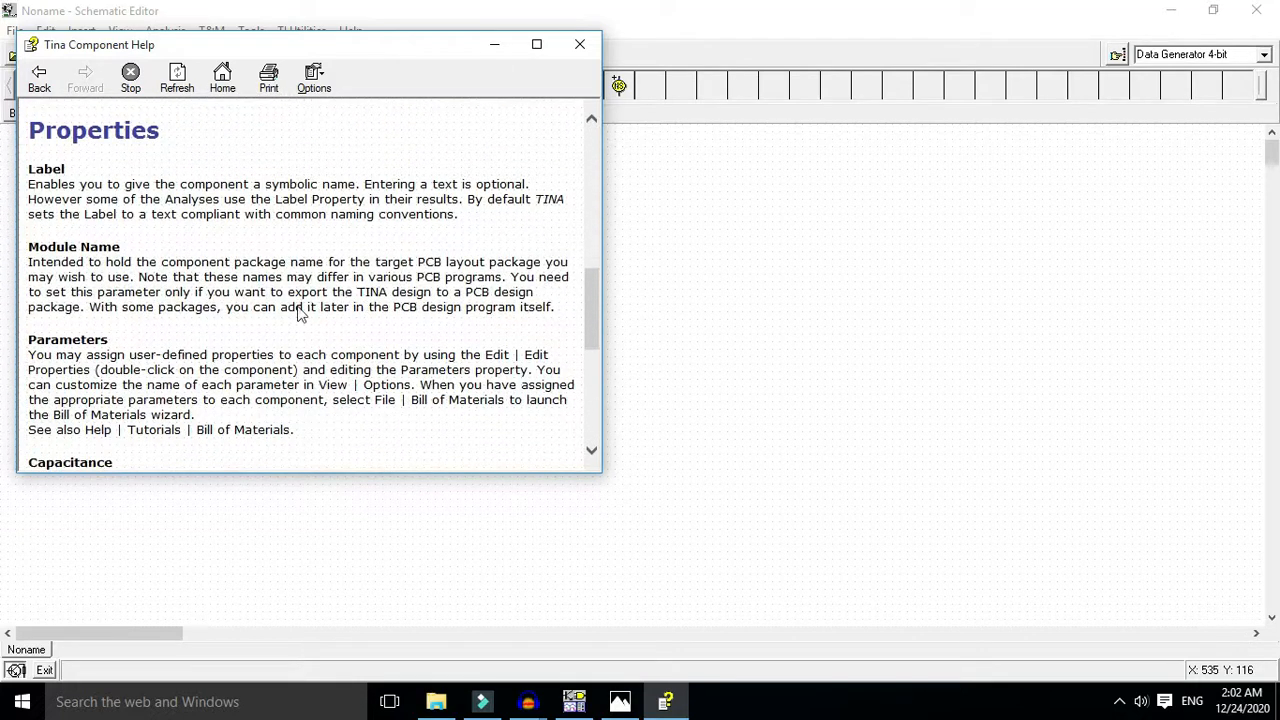
pyautogui.scroll(-4, 297, 312)
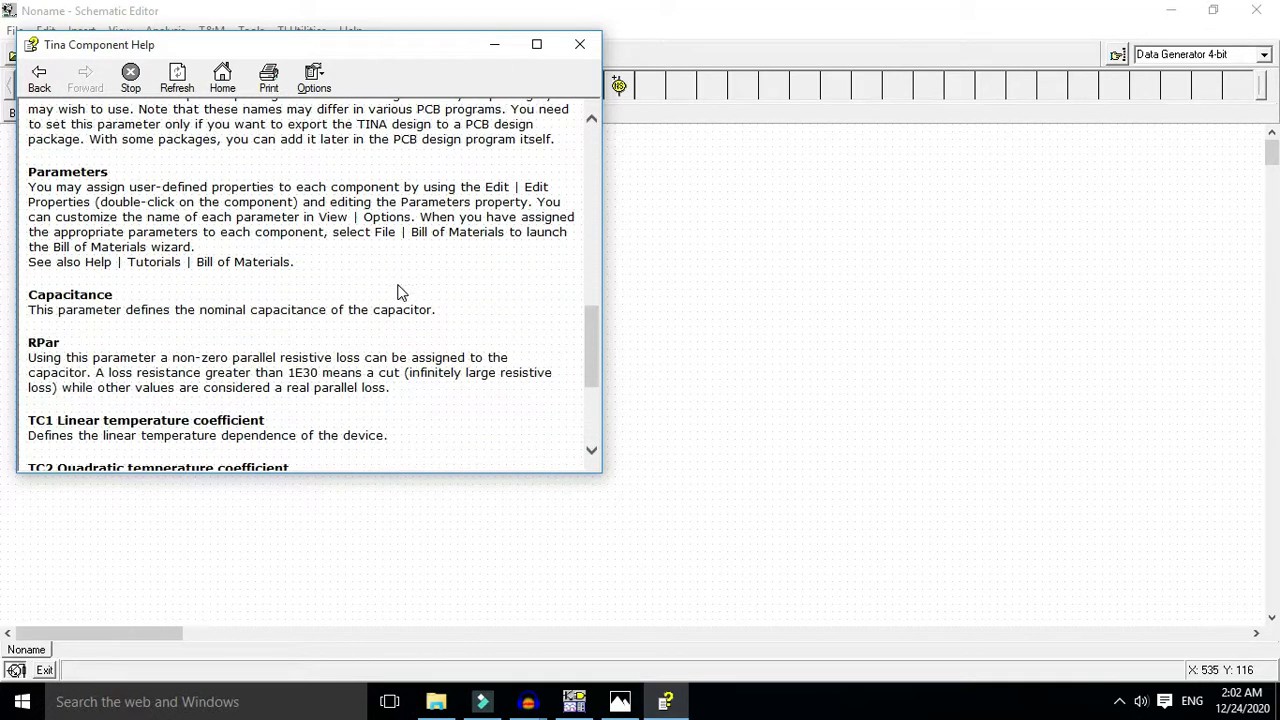
pyautogui.scroll(-6, 390, 289)
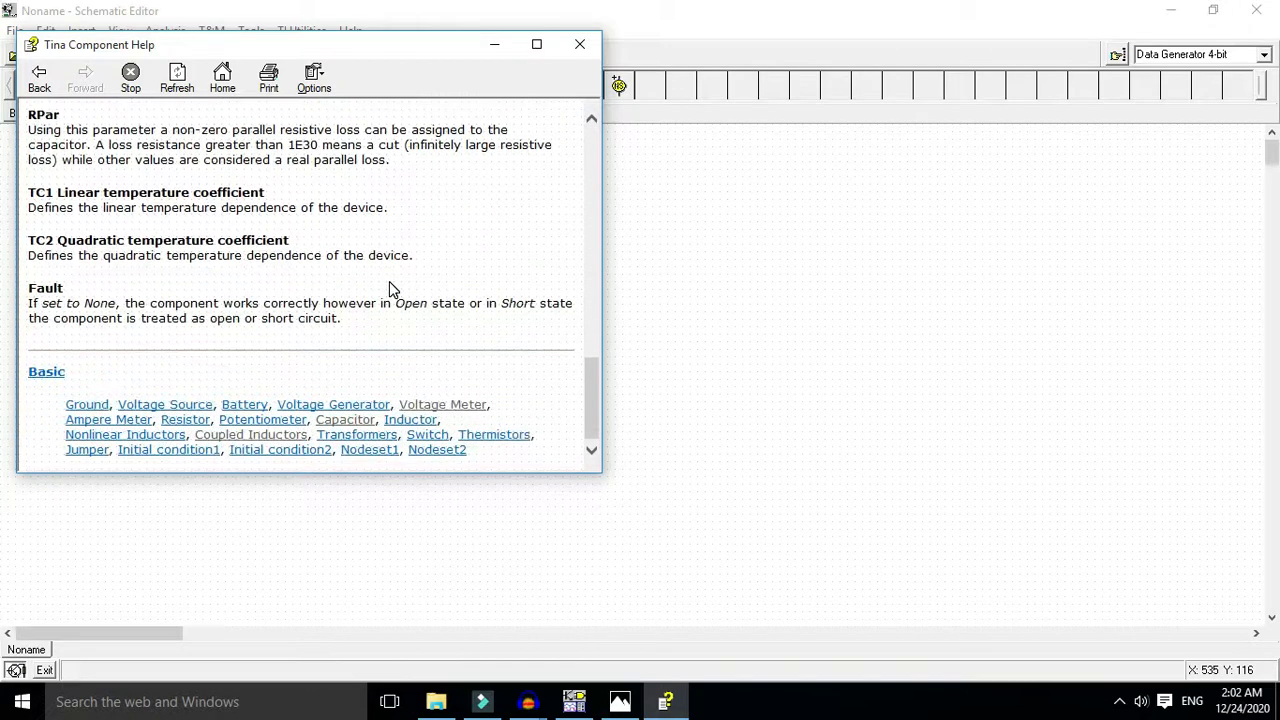
pyautogui.scroll(1, 385, 323)
pyautogui.scroll(14, 386, 323)
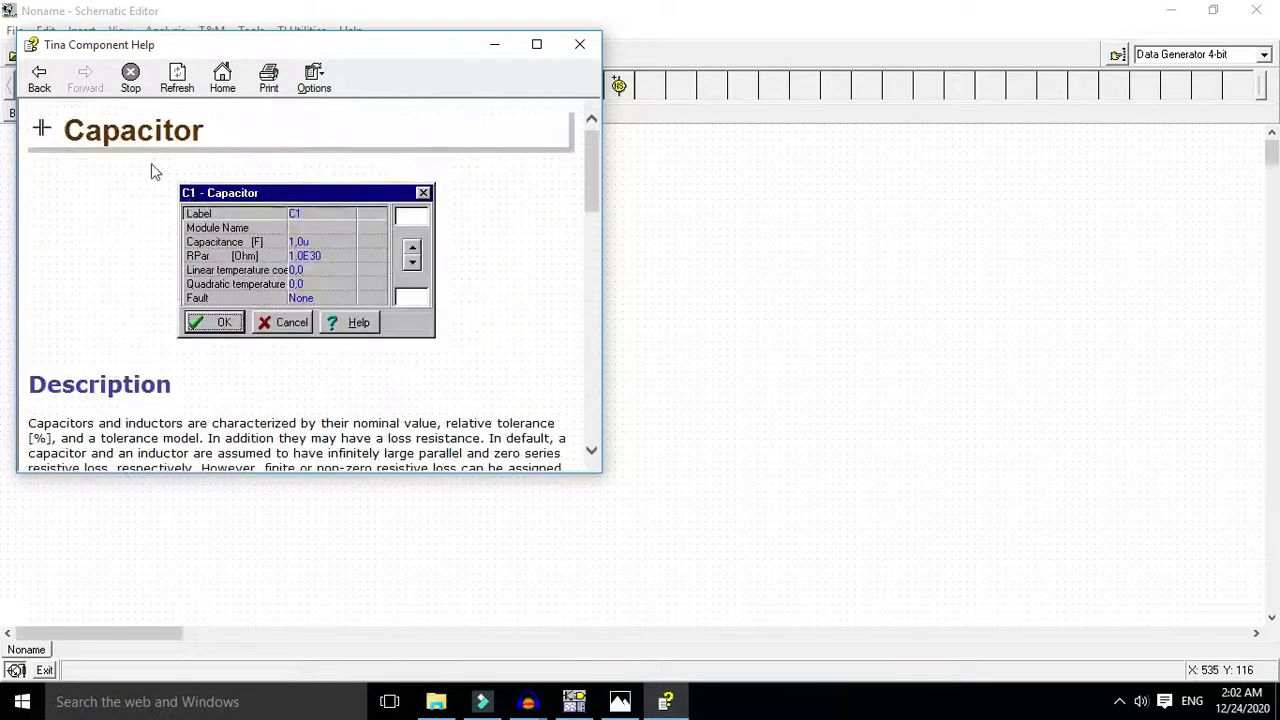
pyautogui.click(39, 78)
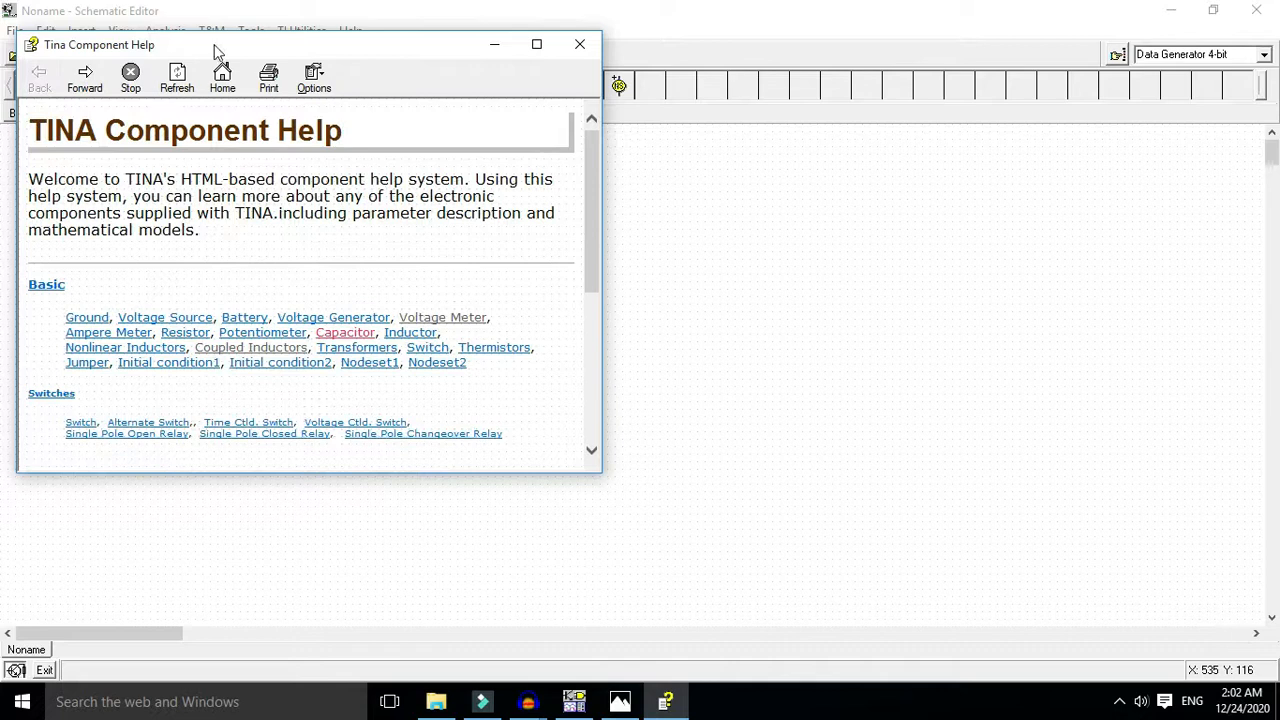
pyautogui.click(537, 44)
pyautogui.click(1256, 10)
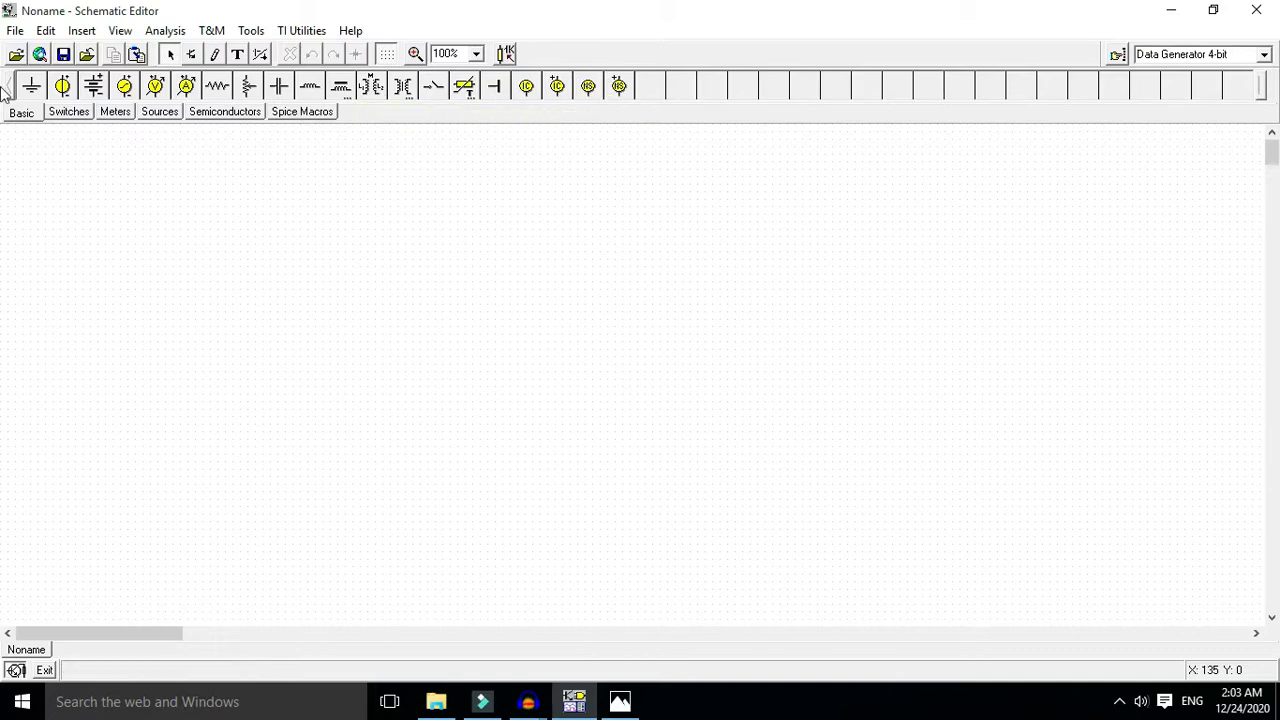
# Step: Look through the switch, meter and source components, including the list of controlled source types
pyautogui.click(66, 111)
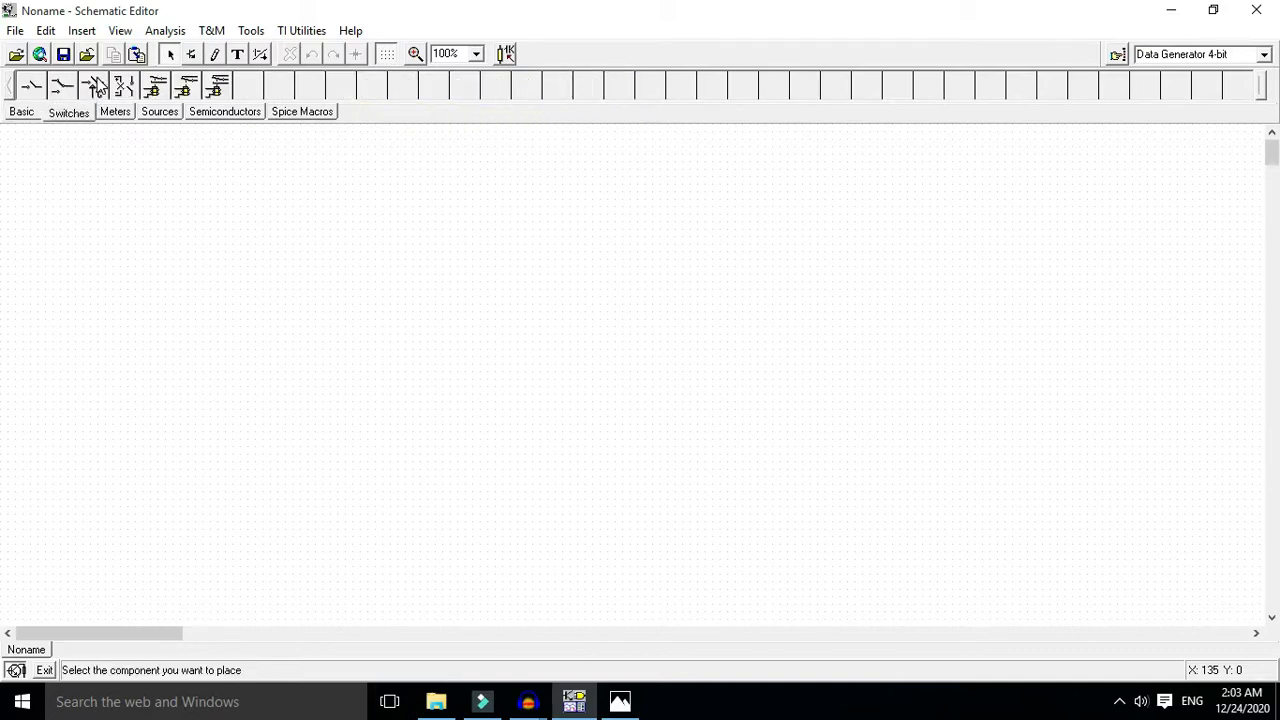
pyautogui.click(104, 110)
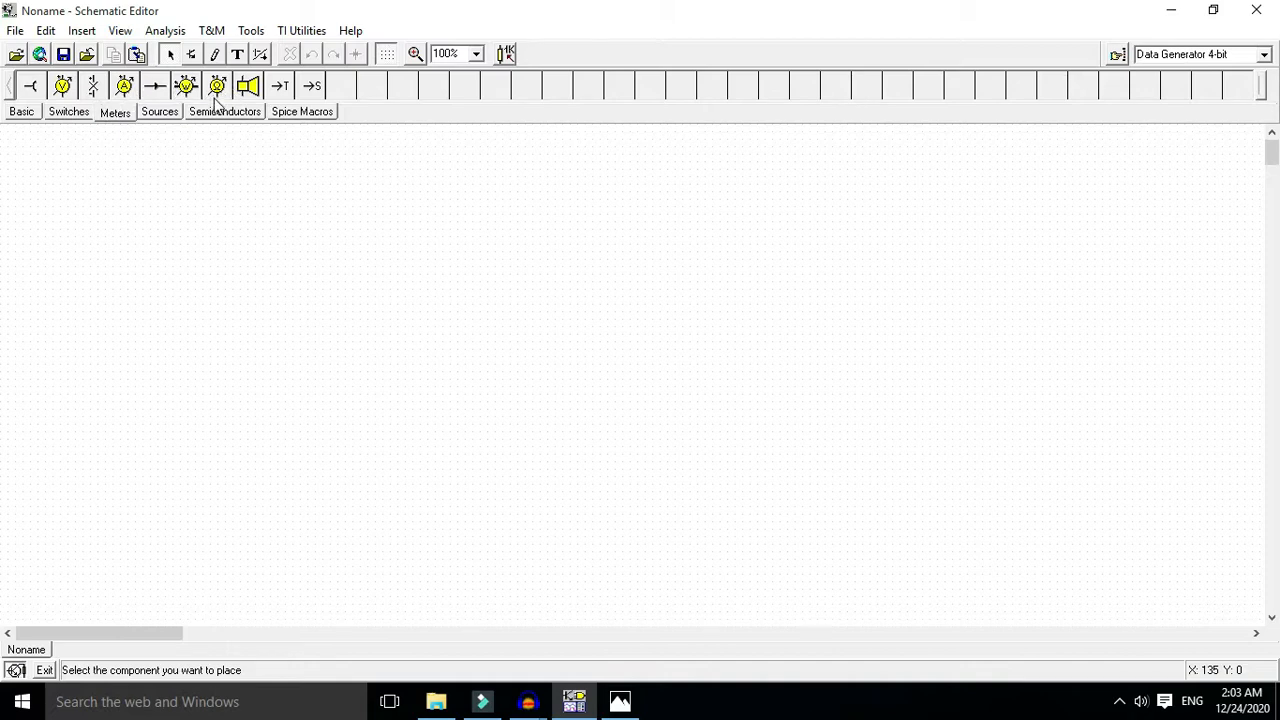
pyautogui.click(152, 115)
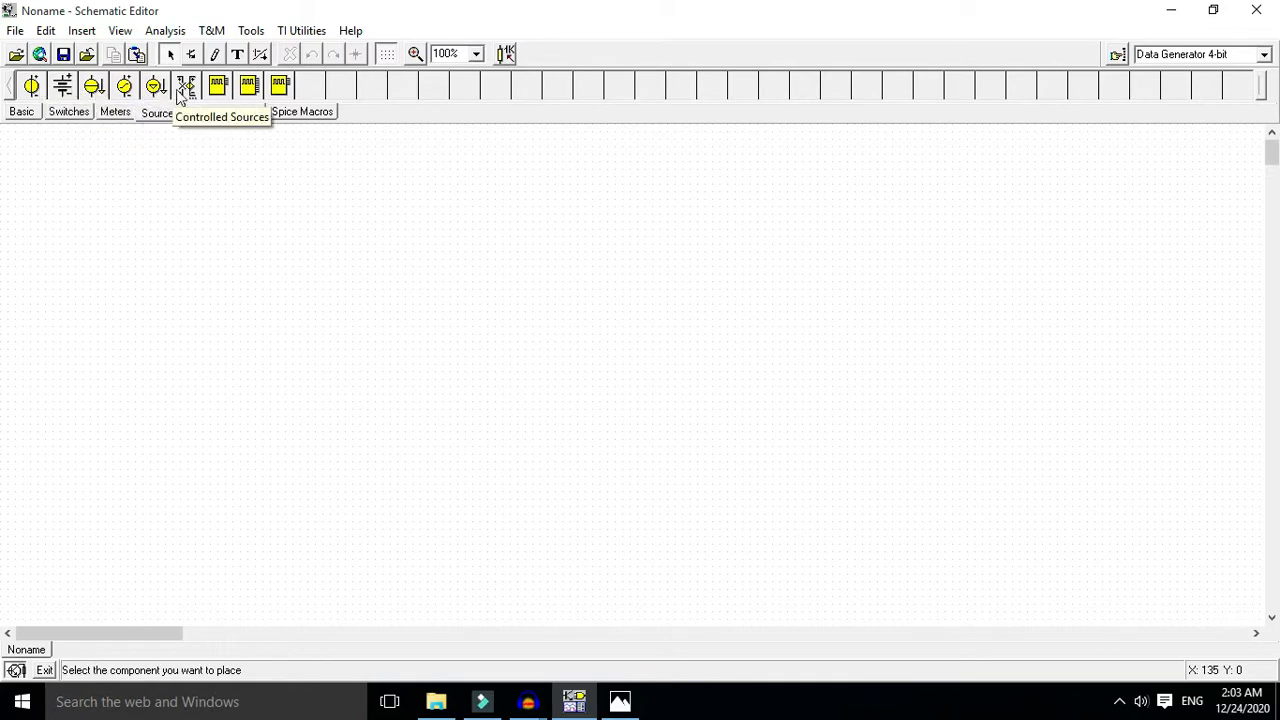
pyautogui.click(186, 88)
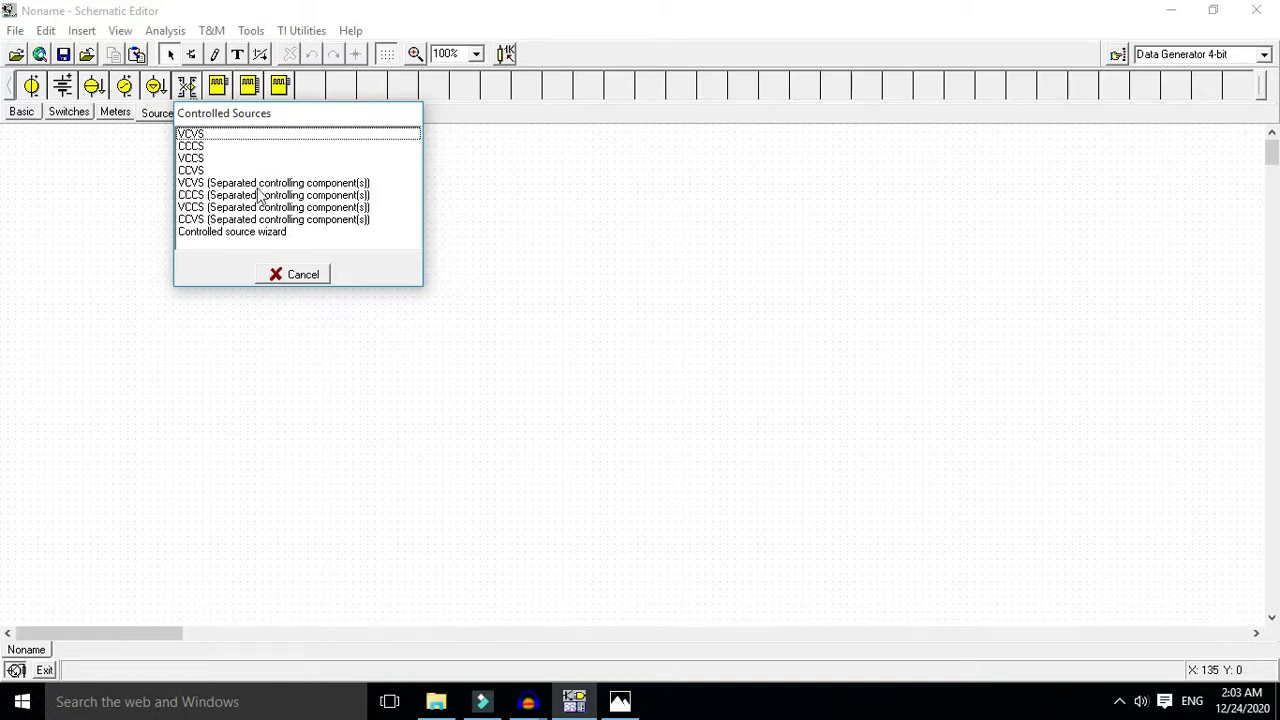
pyautogui.click(298, 275)
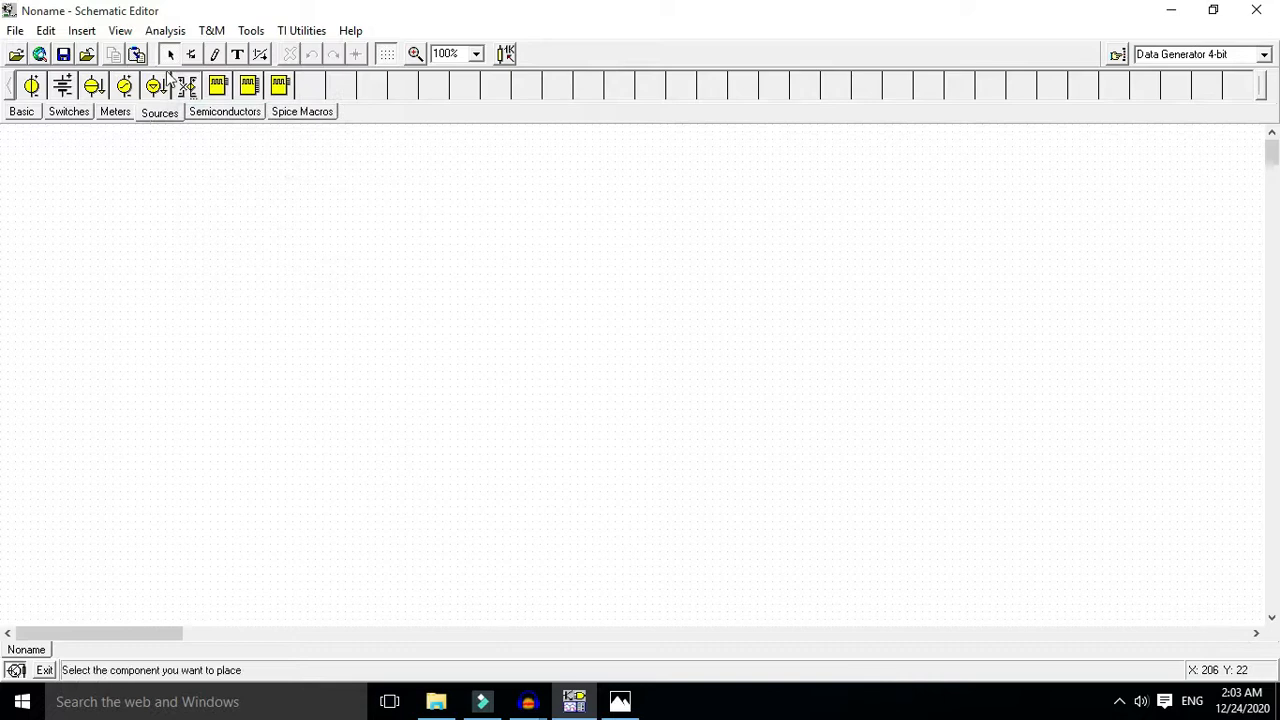
# Step: Look through the semiconductor and Spice macro components, browse the list of other components, close it and return to the basic components
pyautogui.click(211, 115)
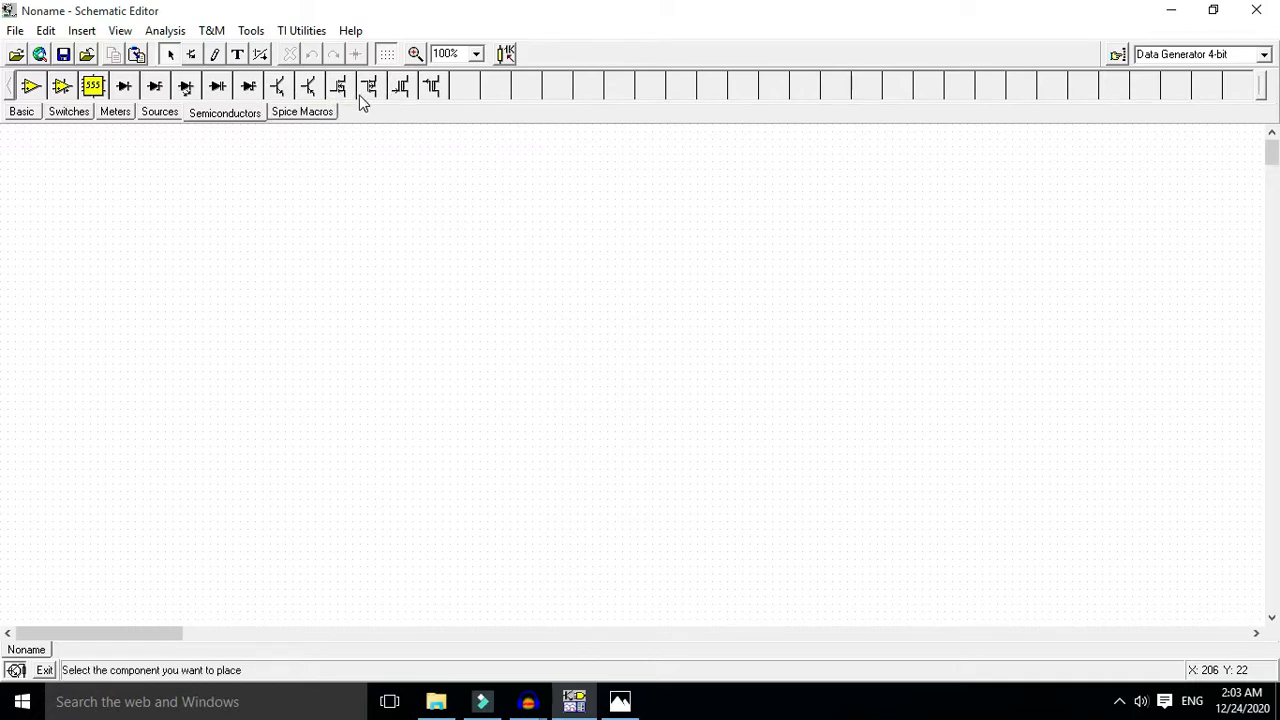
pyautogui.click(302, 112)
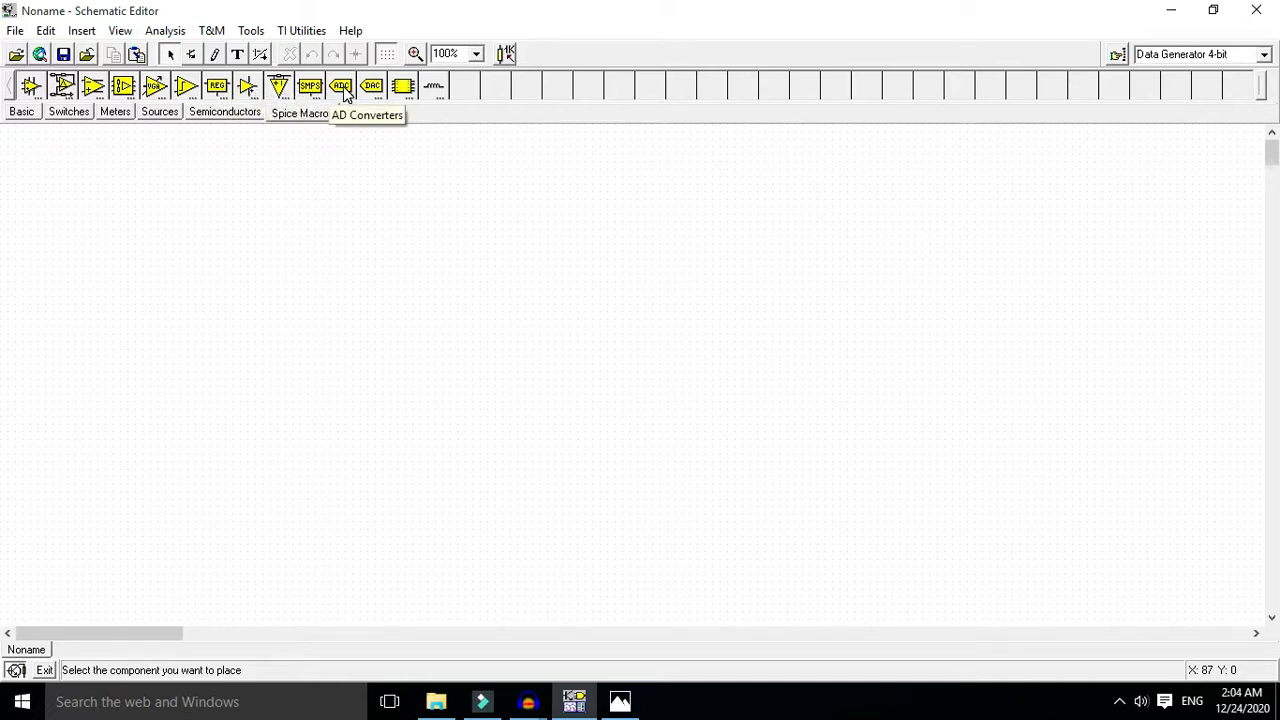
pyautogui.click(403, 88)
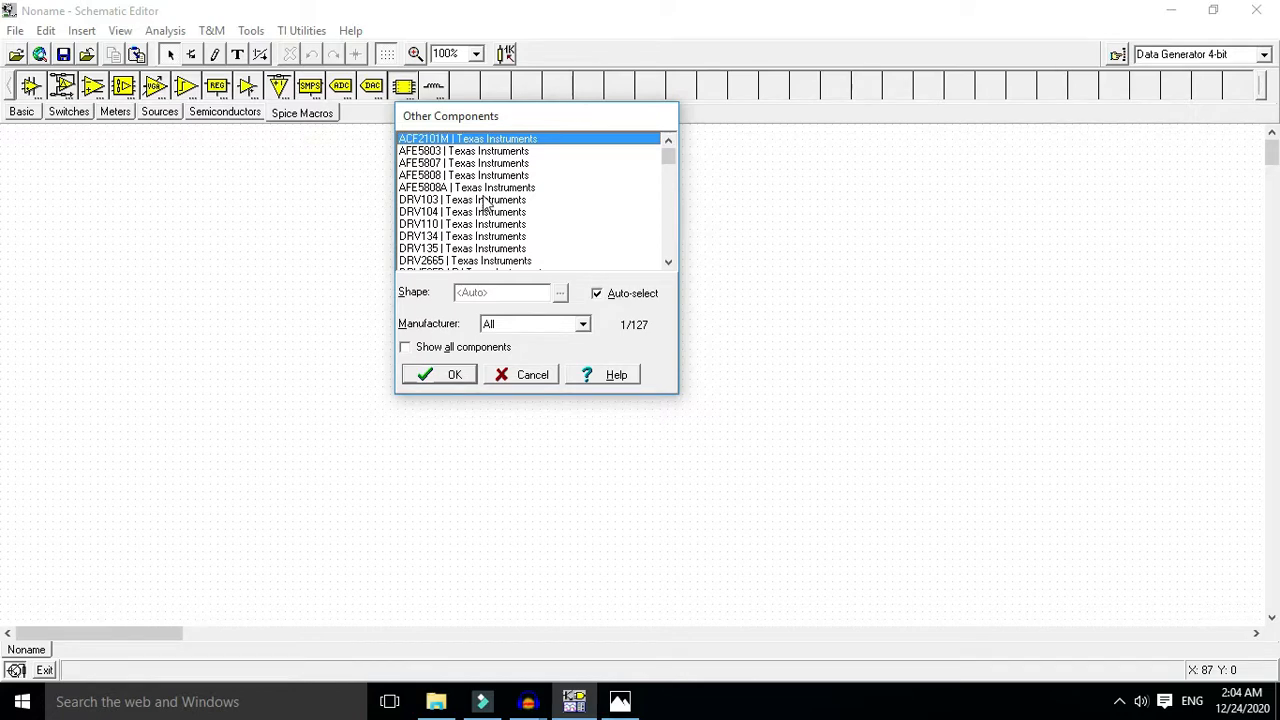
pyautogui.scroll(-14, 487, 205)
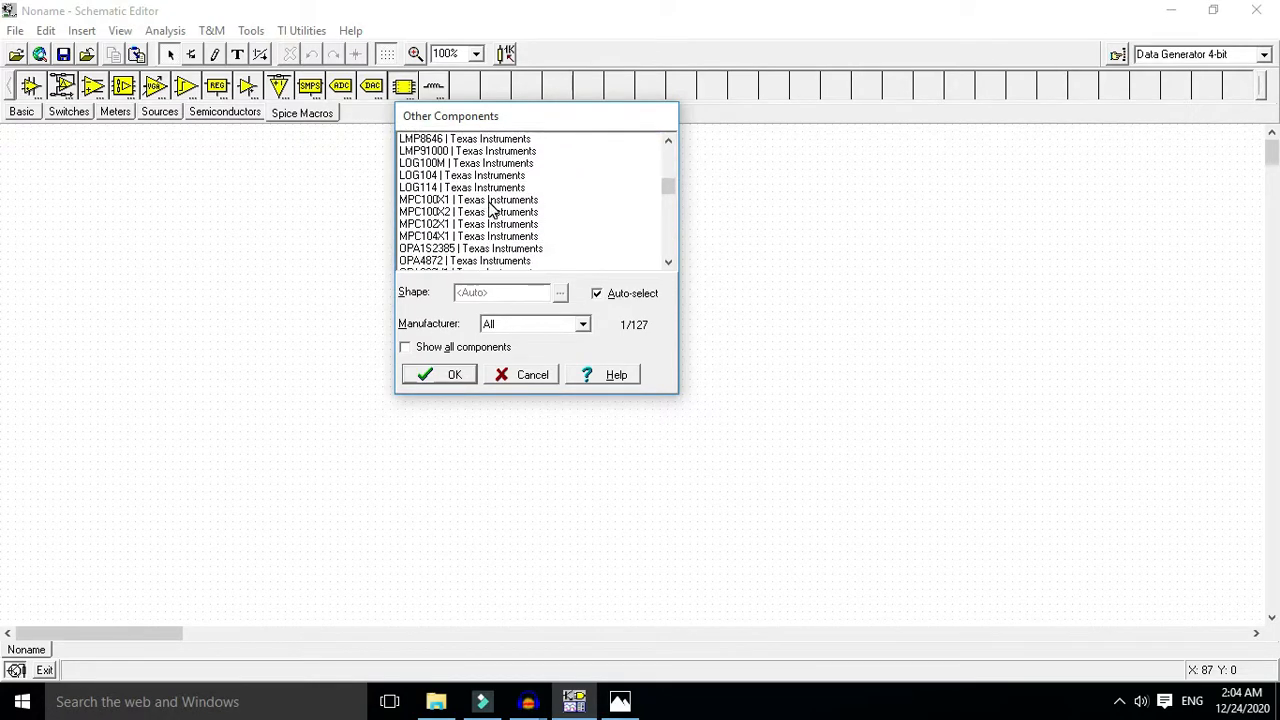
pyautogui.scroll(3, 497, 218)
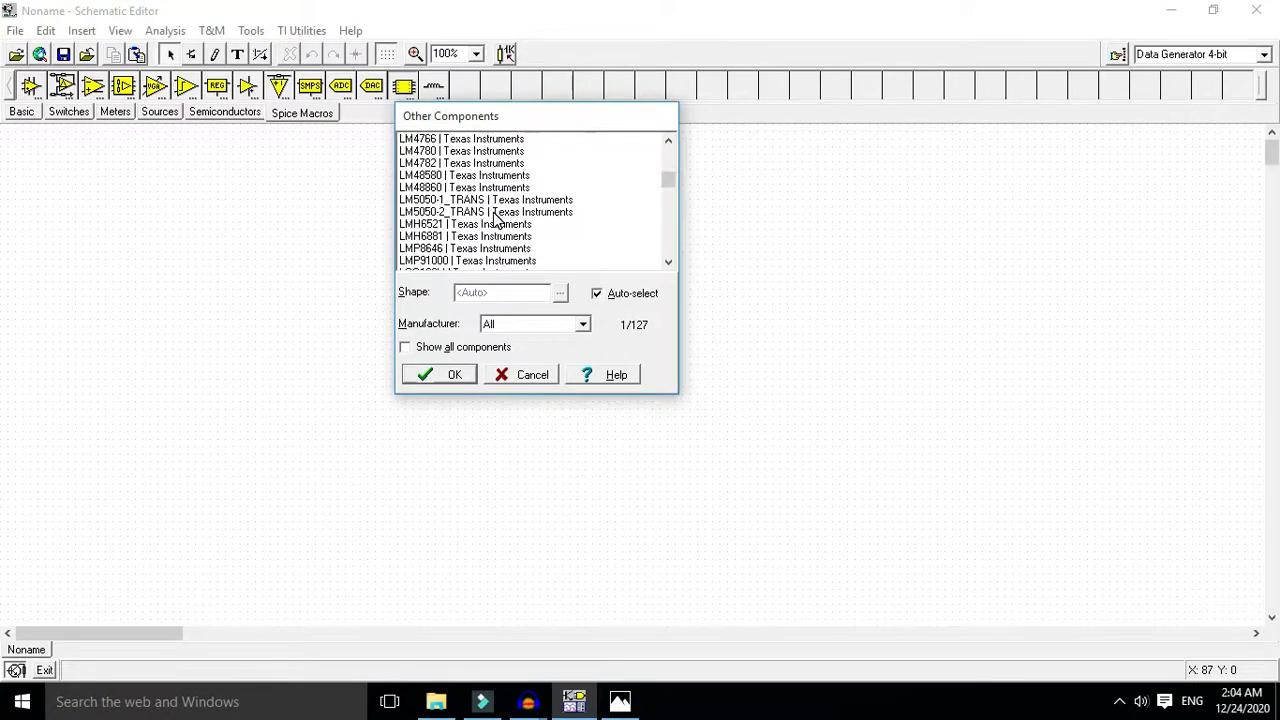
pyautogui.scroll(2, 496, 220)
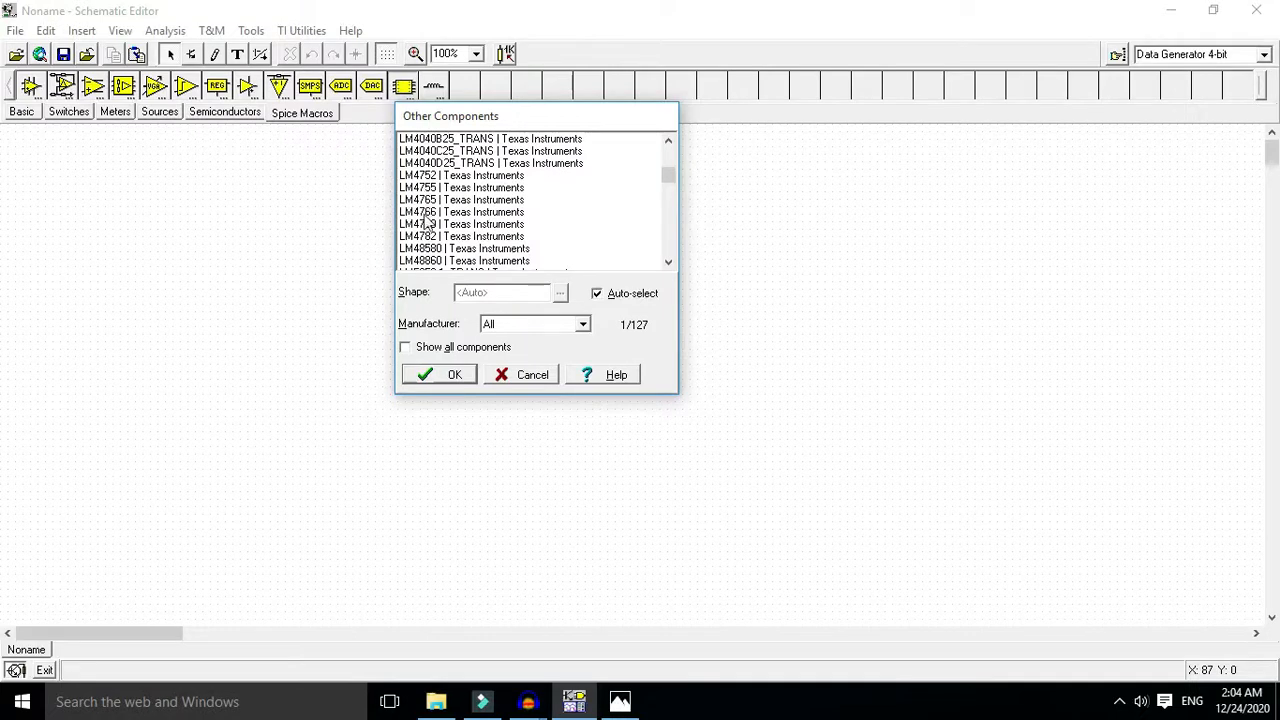
pyautogui.scroll(2, 421, 210)
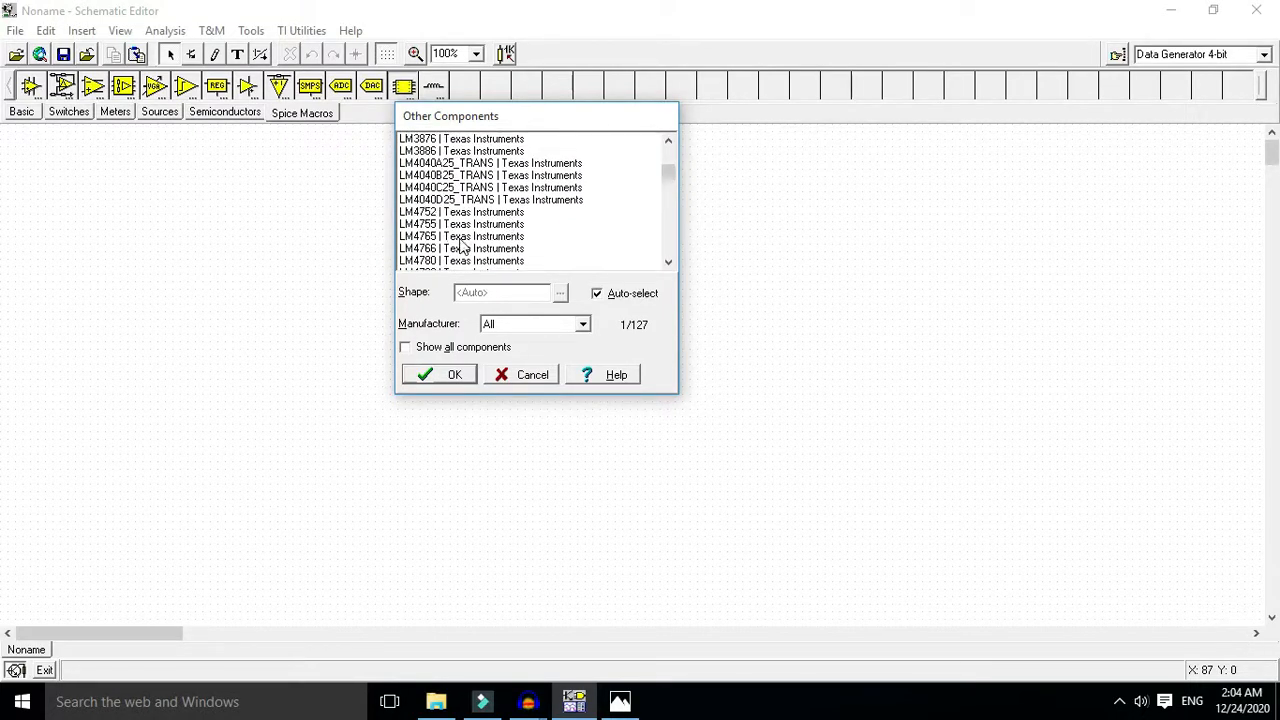
pyautogui.click(532, 376)
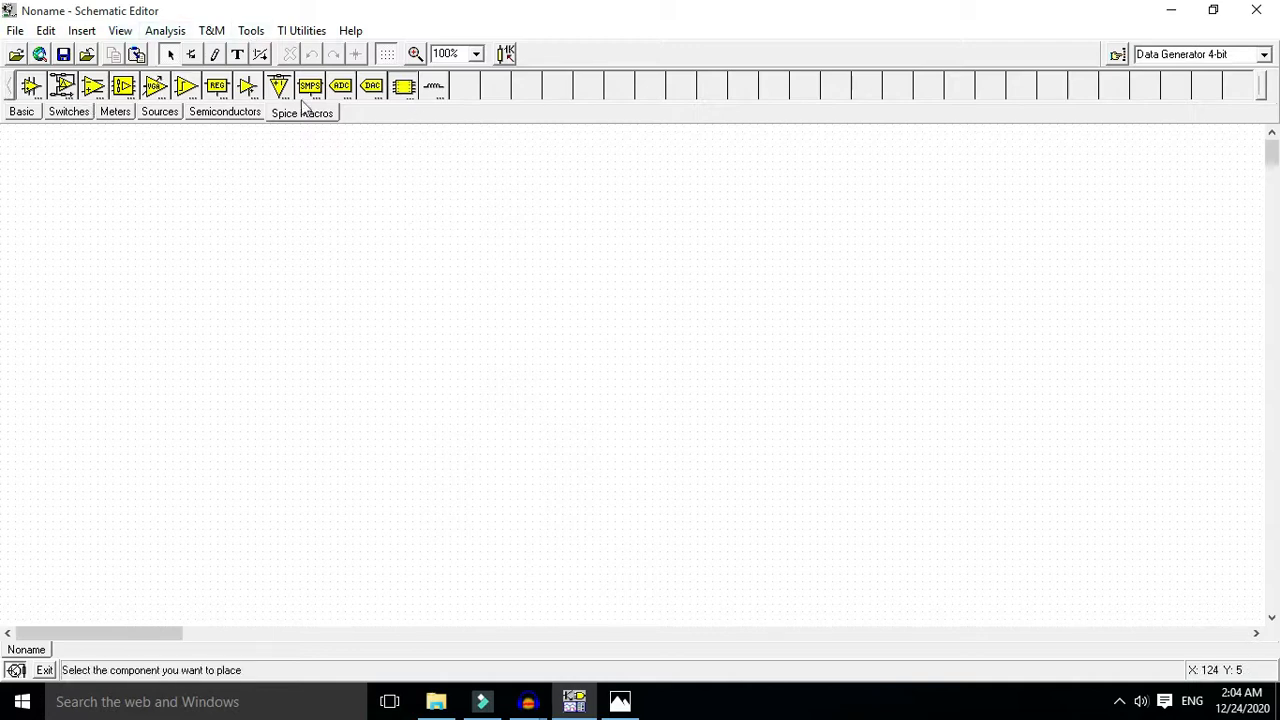
pyautogui.click(24, 112)
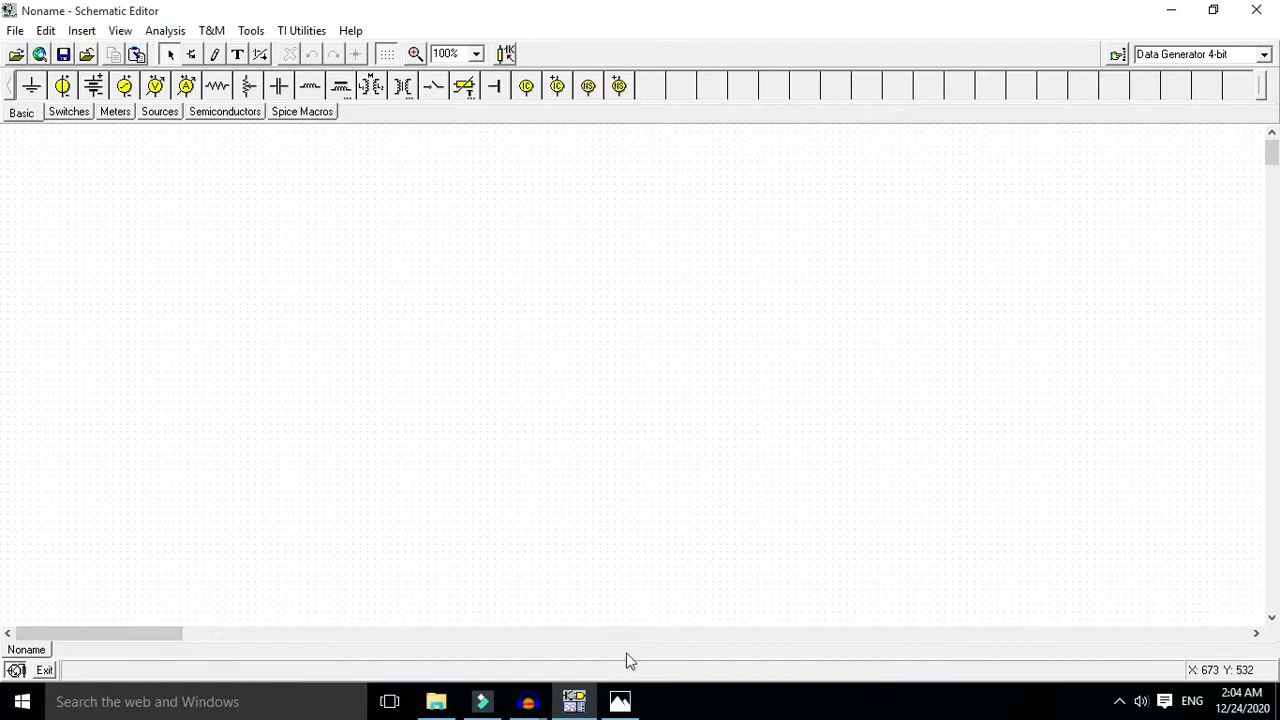
# Step: Switch to Photos, copy the circuit diagram image, return to TINA and paste it near the upper middle of the schematic as a reference
pyautogui.click(620, 701)
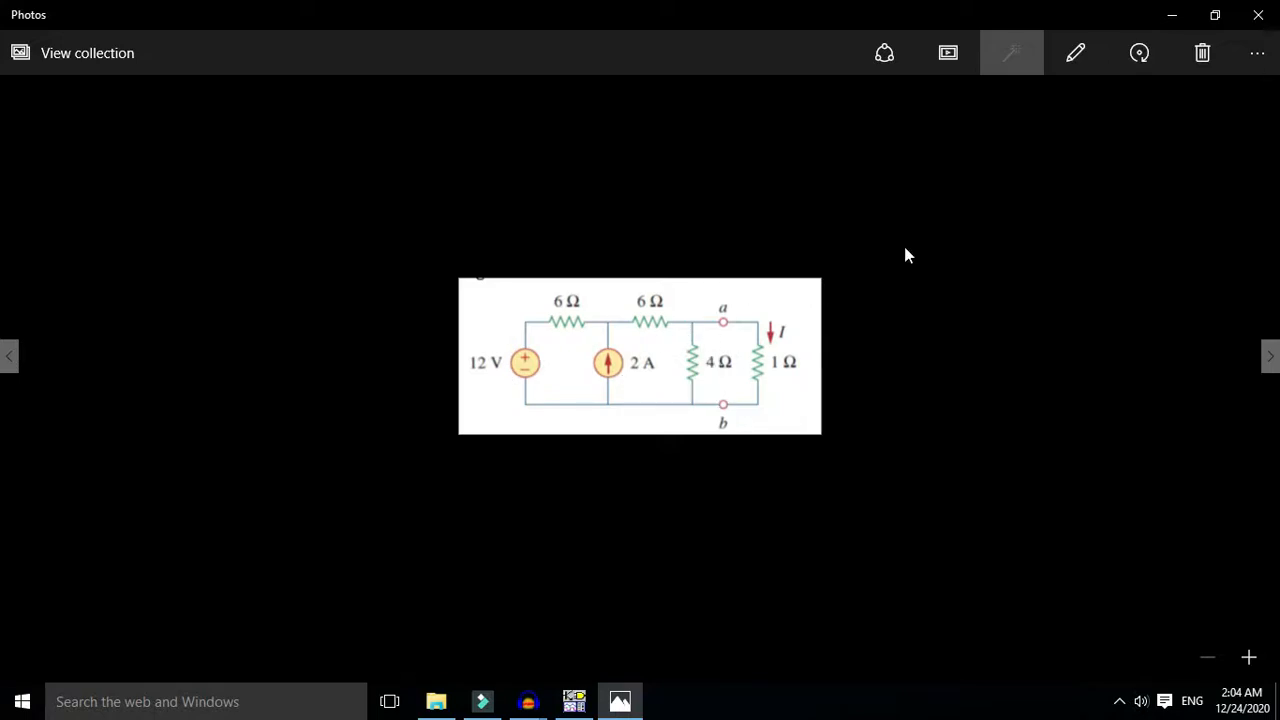
pyautogui.click(1266, 64)
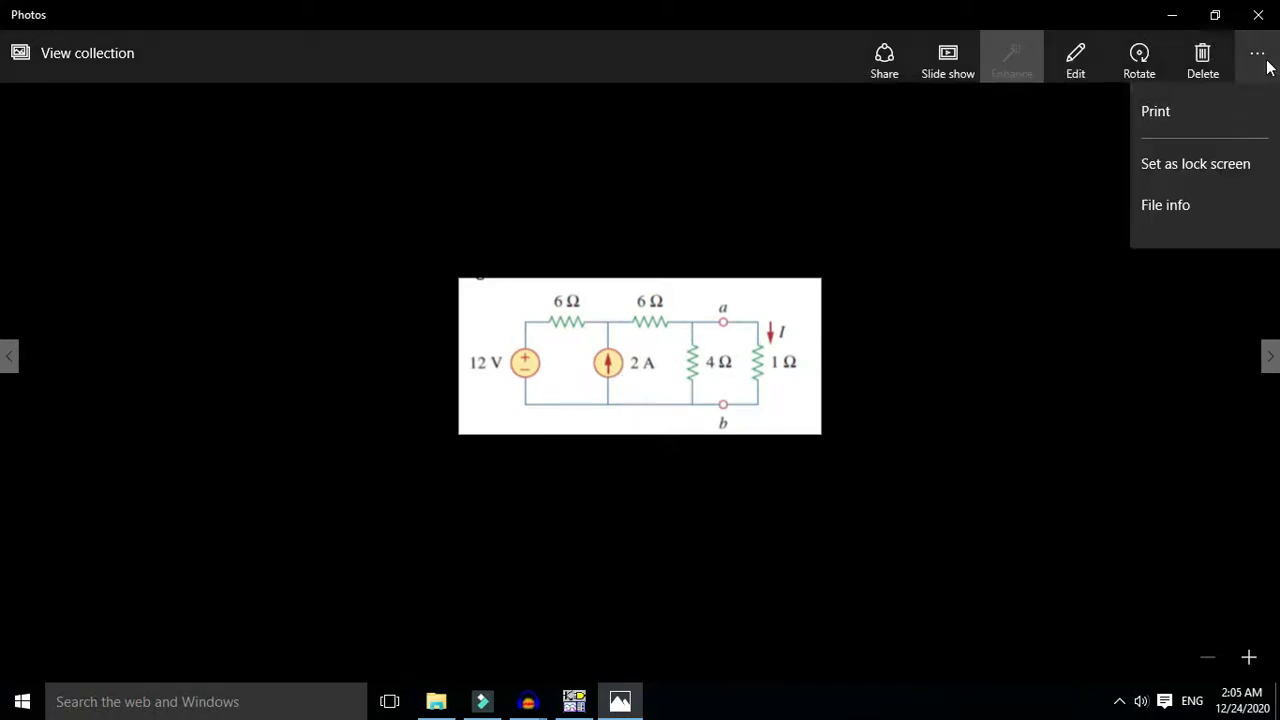
pyautogui.click(1192, 166)
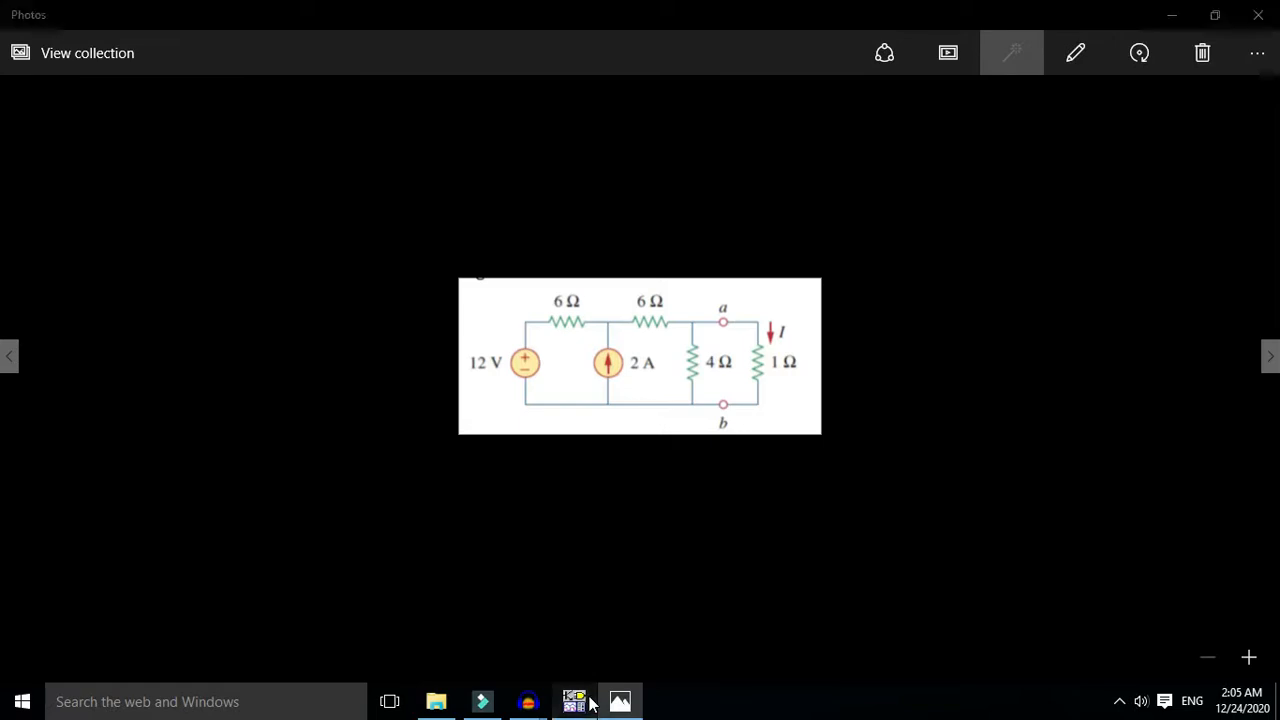
pyautogui.click(588, 703)
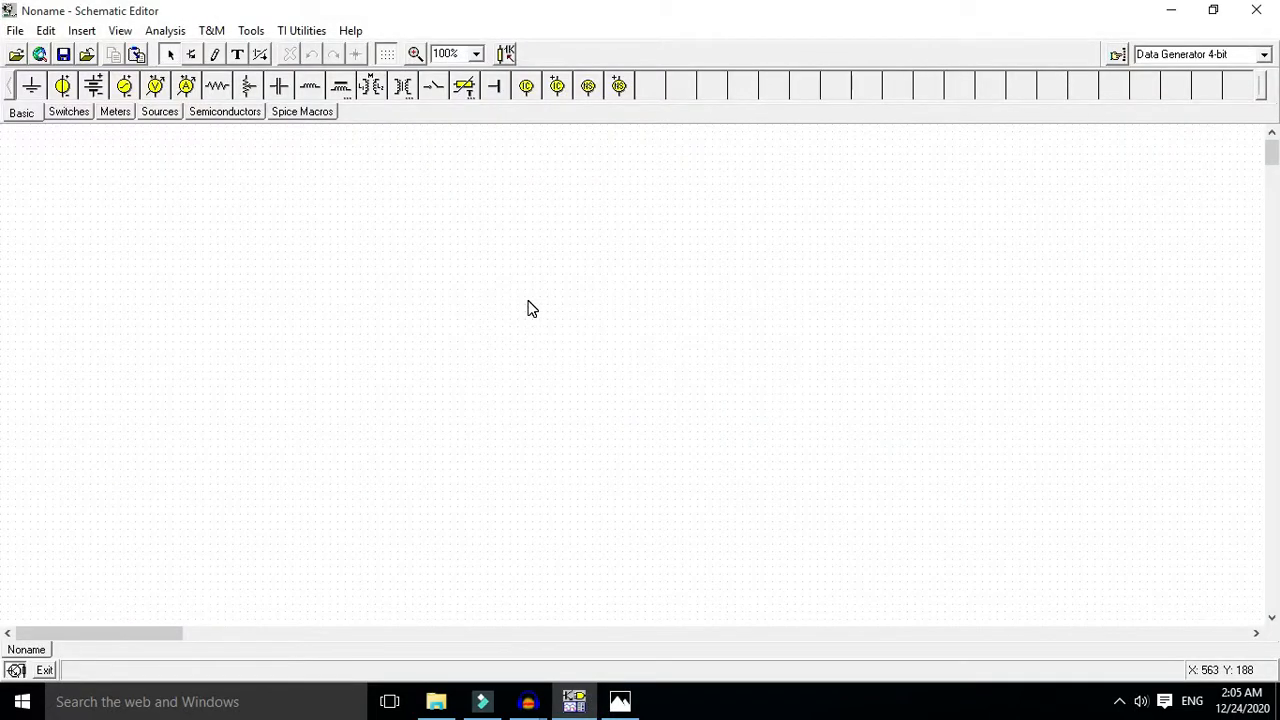
pyautogui.hotkey('ctrl', 'v')
pyautogui.moveTo(529, 306); pyautogui.dragTo(571, 150)
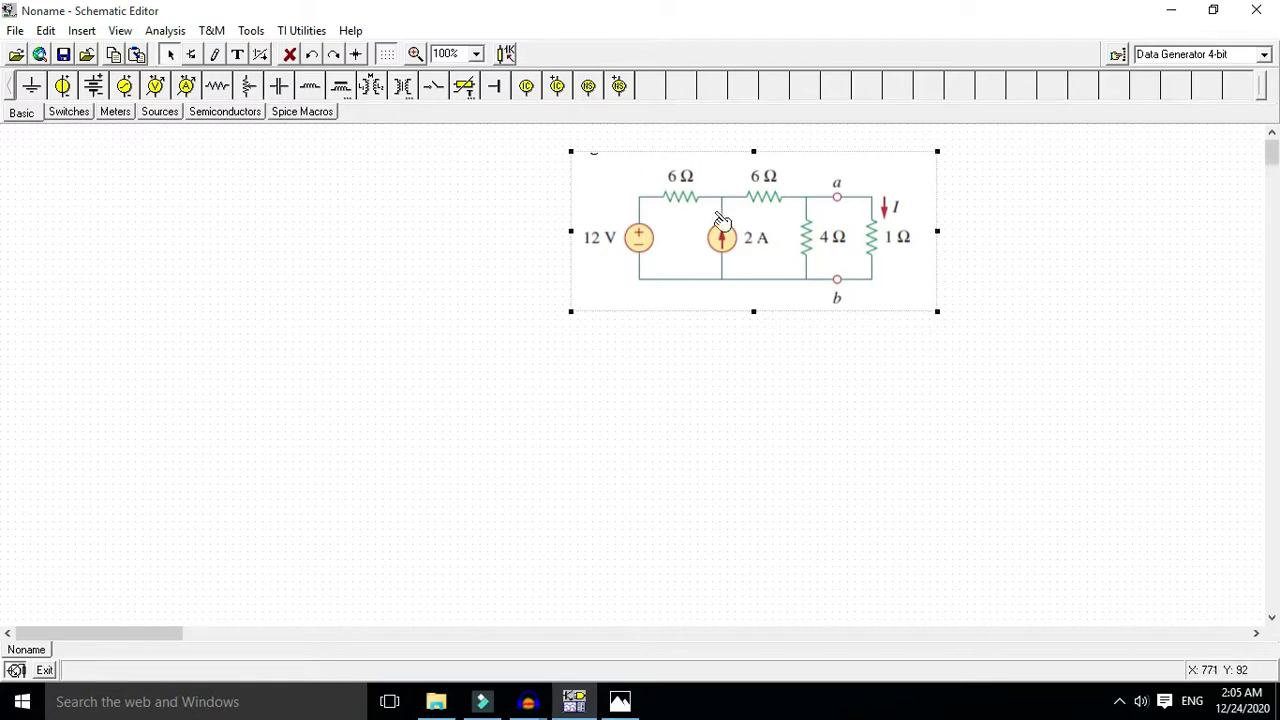
# Step: Place two horizontal resistors side by side in the free area to the left of the circuit image
pyautogui.click(226, 90)
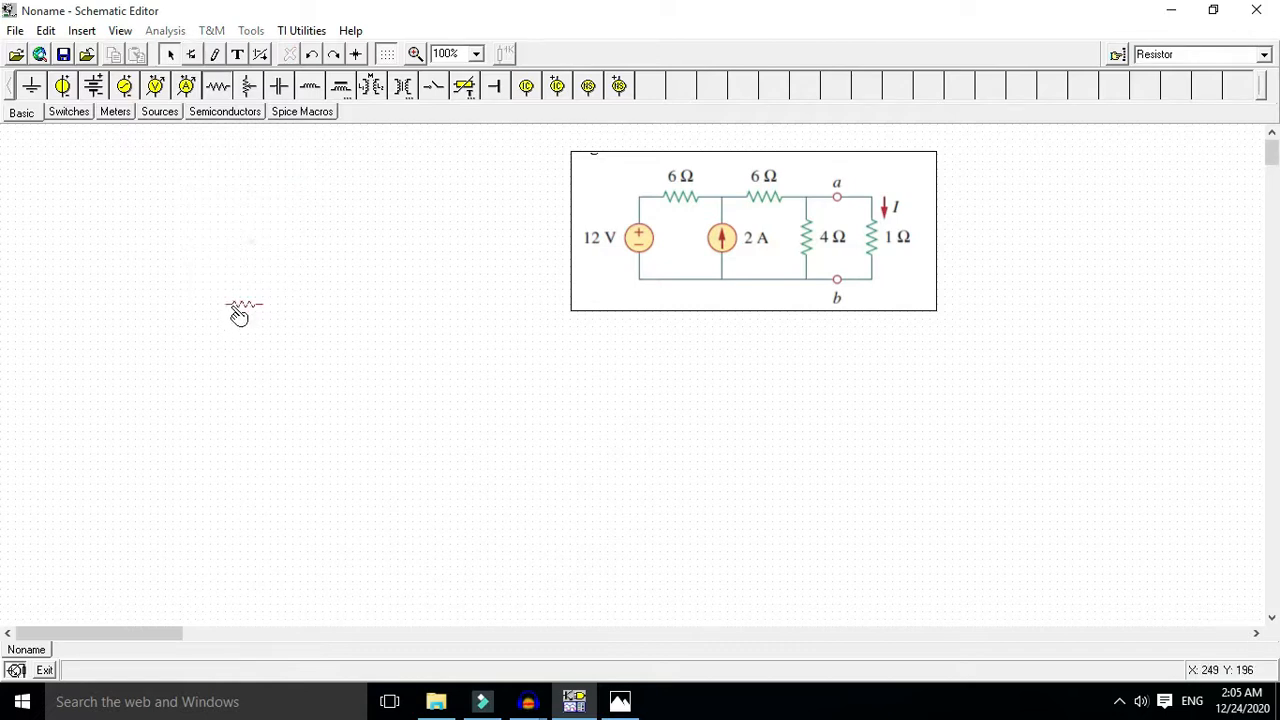
pyautogui.click(222, 308)
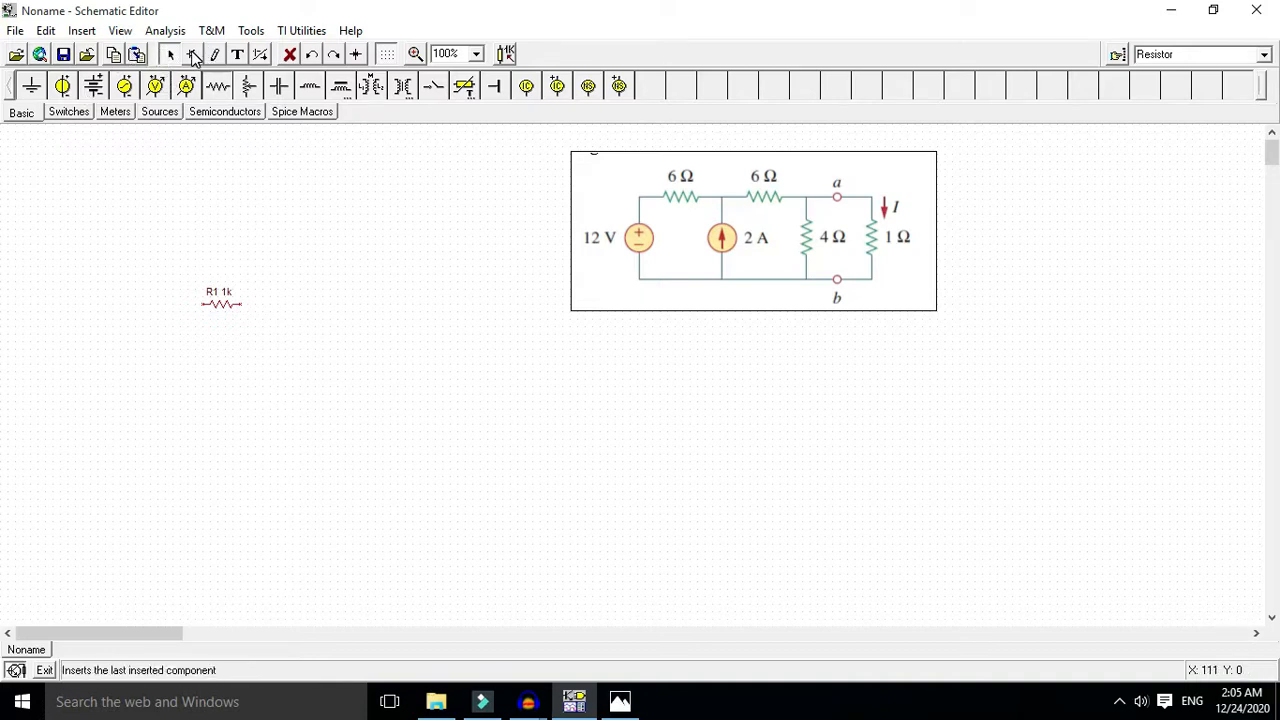
pyautogui.click(193, 58)
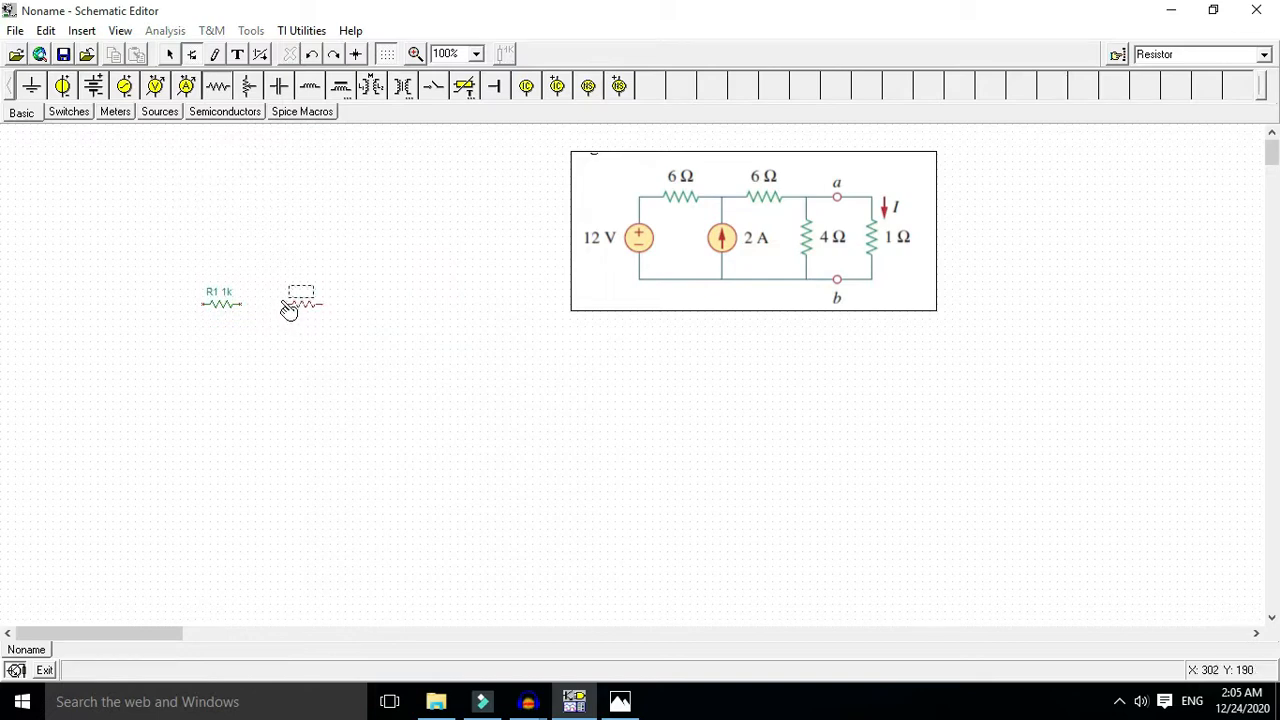
pyautogui.click(289, 310)
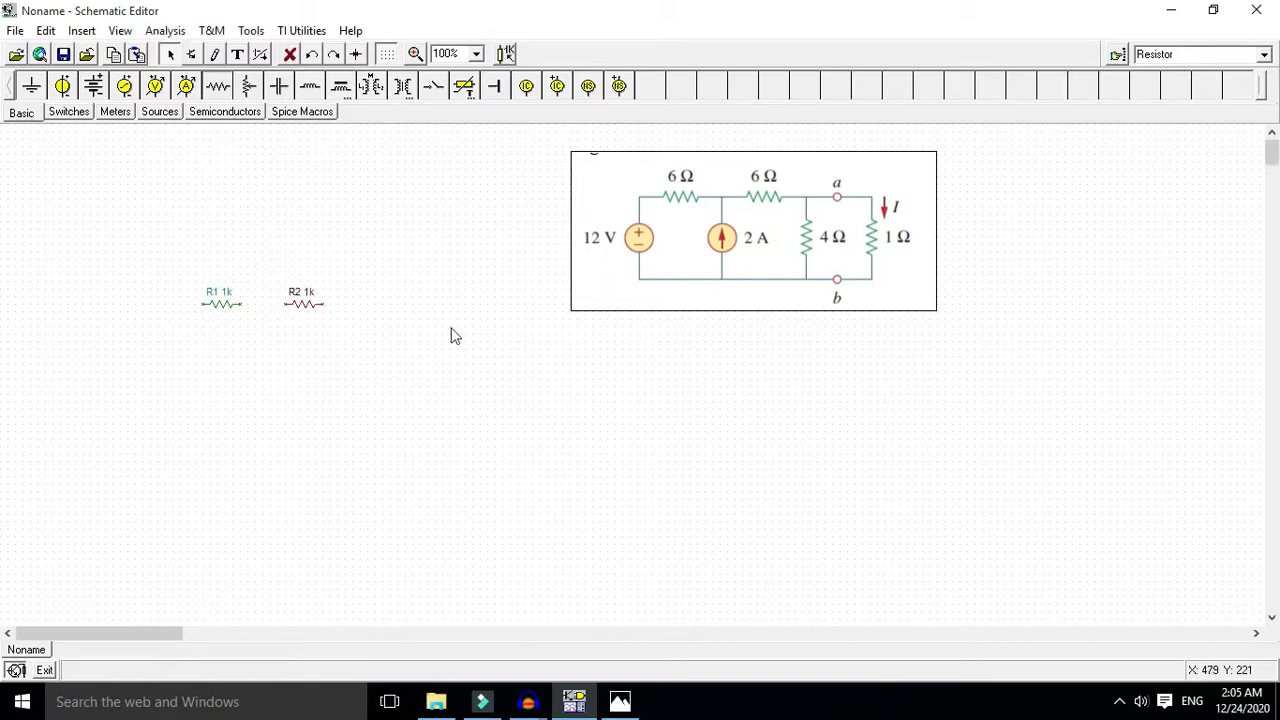
# Step: Place two more resistors side by side, below and to the right of R2
pyautogui.click(190, 57)
pyautogui.click(351, 358)
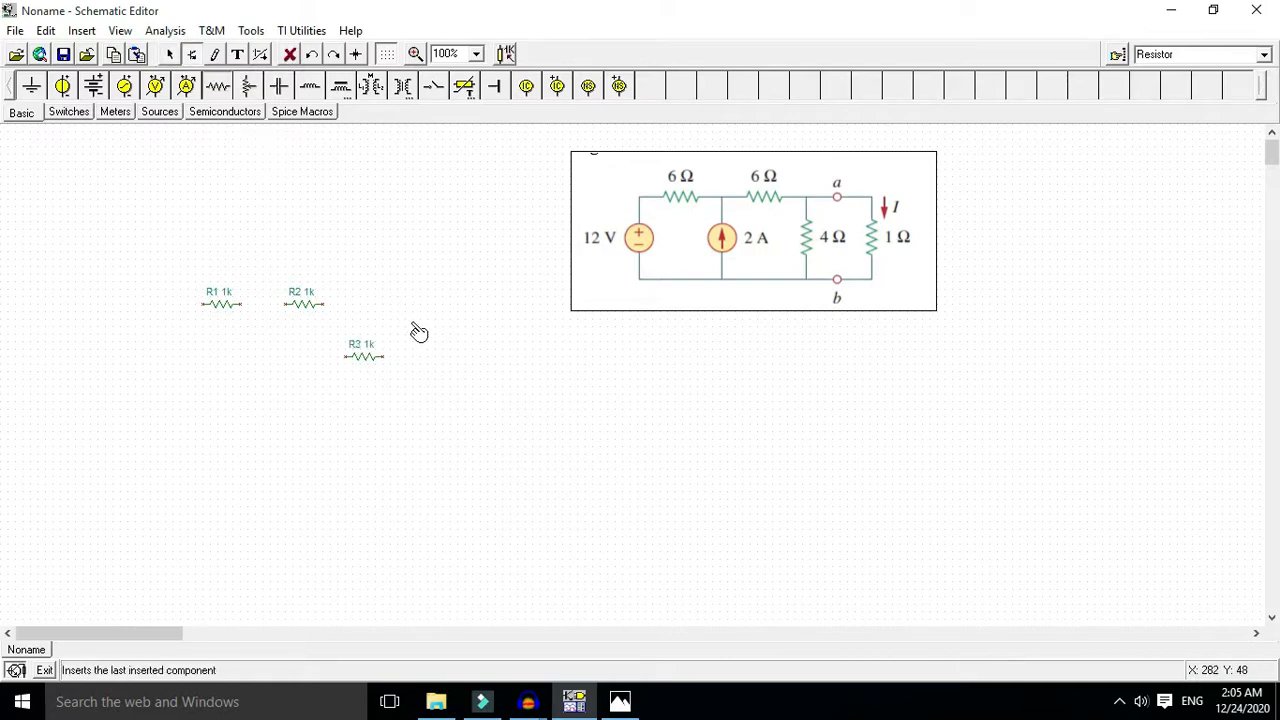
pyautogui.click(445, 364)
pyautogui.press('Delete')
pyautogui.click(361, 361)
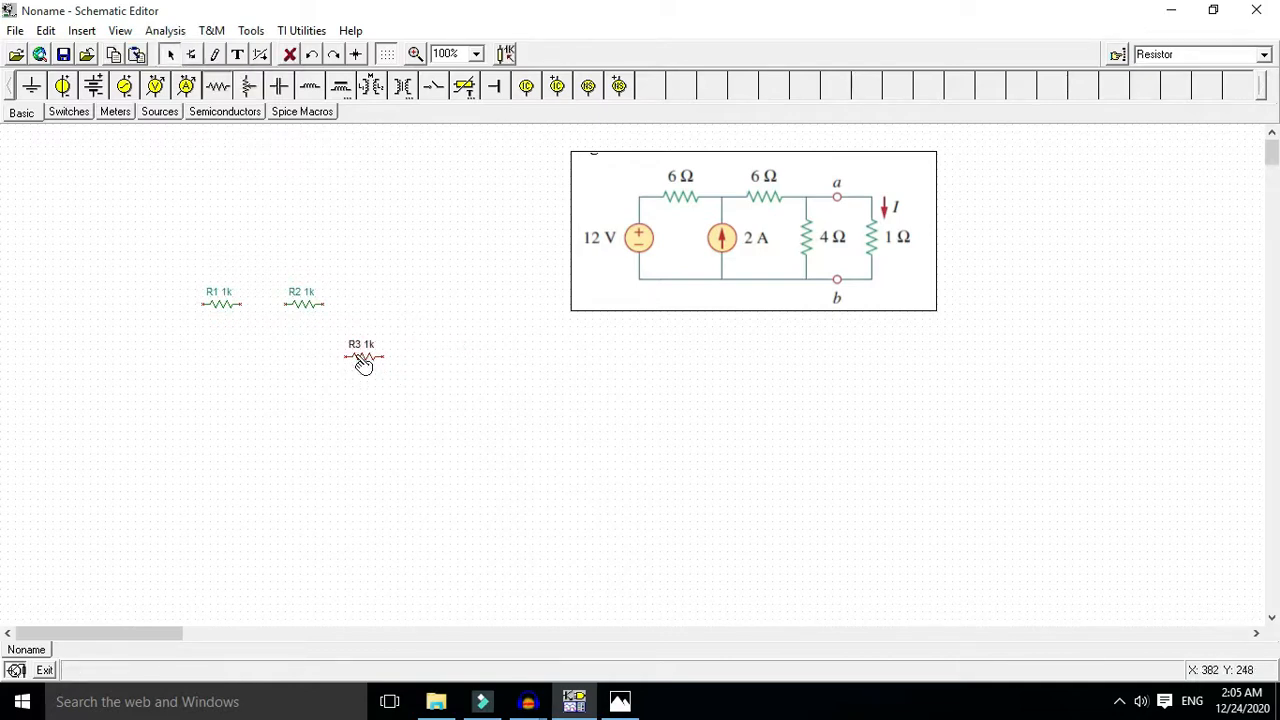
pyautogui.hotkey('ctrl', 'z')
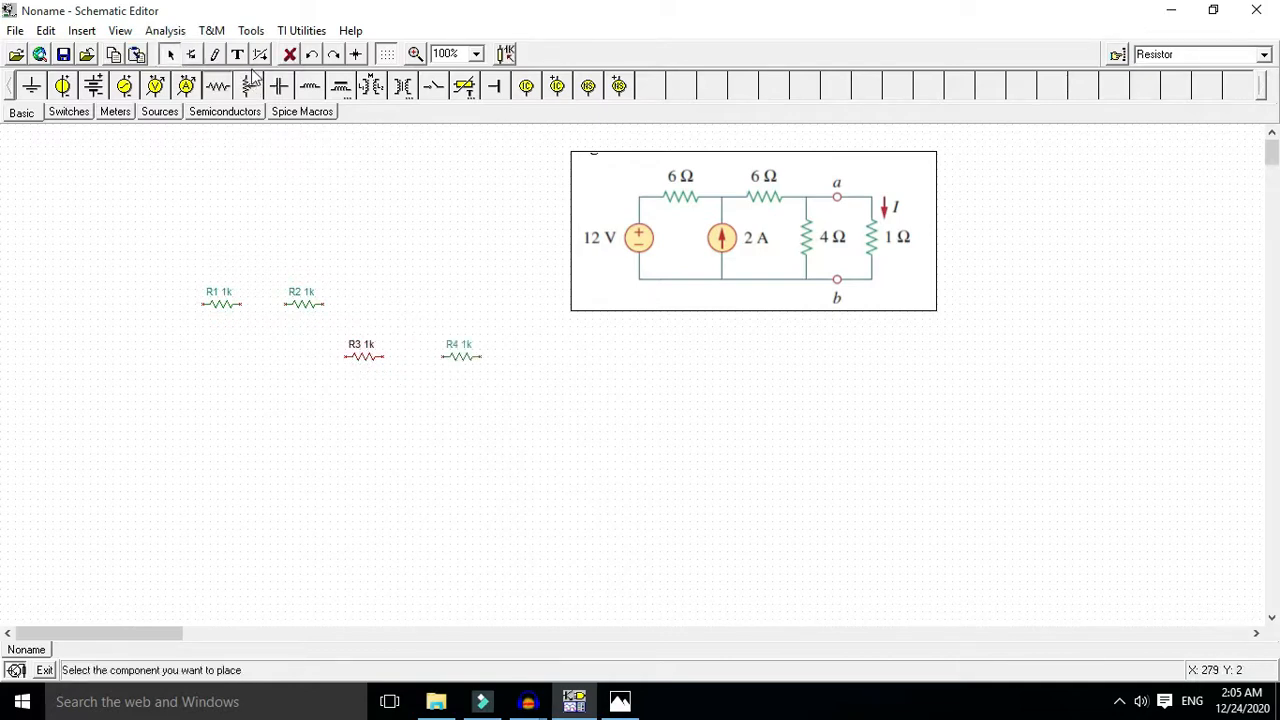
# Step: Rotate R3 and R4 clockwise to stand vertically and move them closer to the R1–R2 row
pyautogui.click(333, 55)
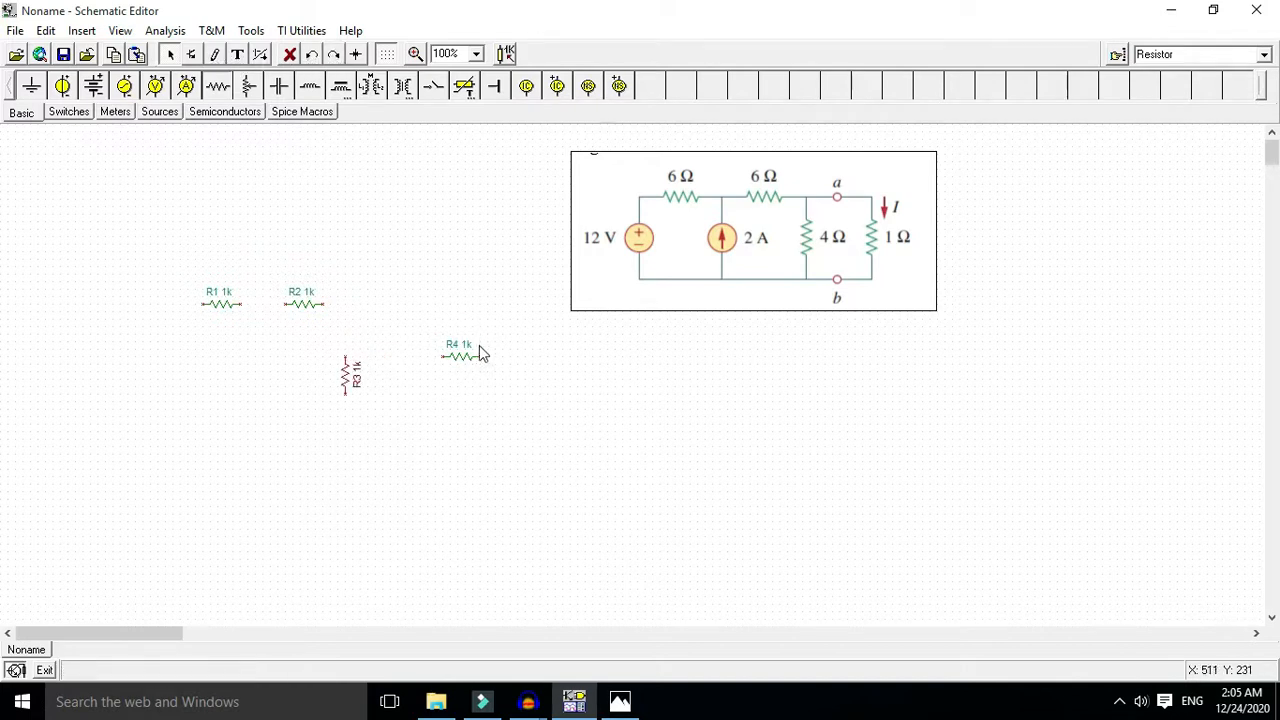
pyautogui.click(478, 354)
pyautogui.click(333, 55)
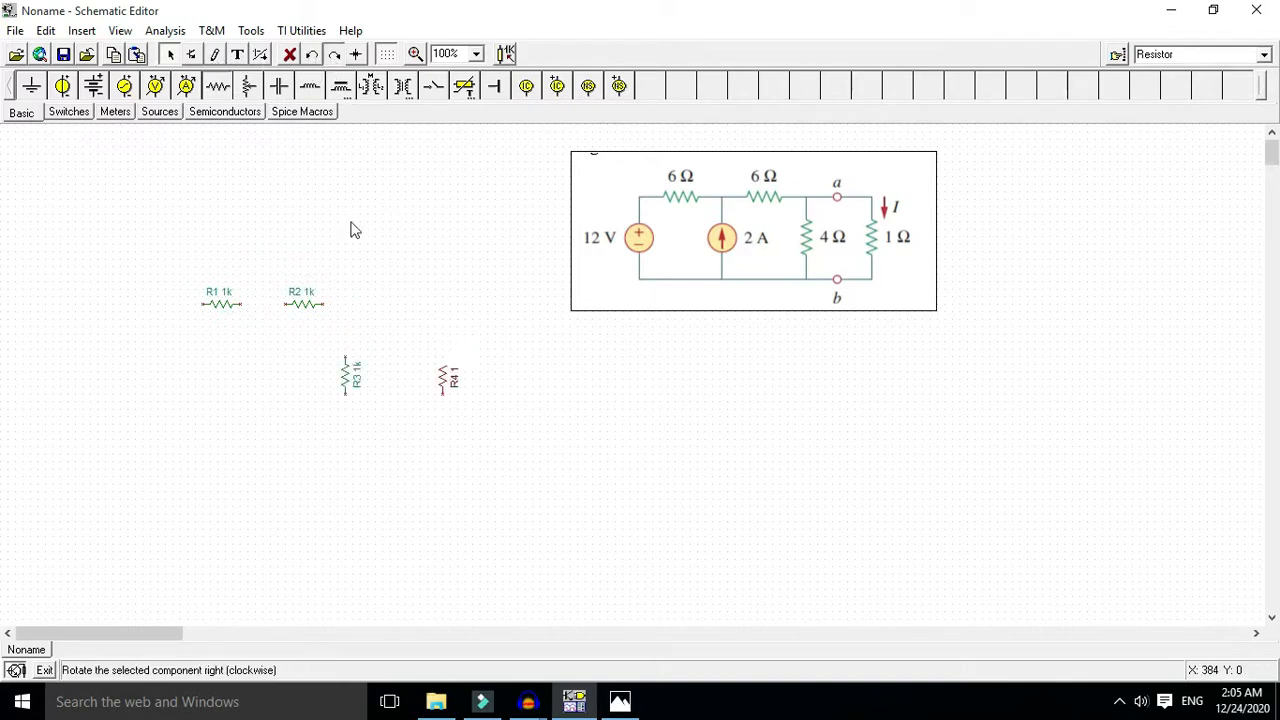
pyautogui.moveTo(449, 395); pyautogui.dragTo(434, 371)
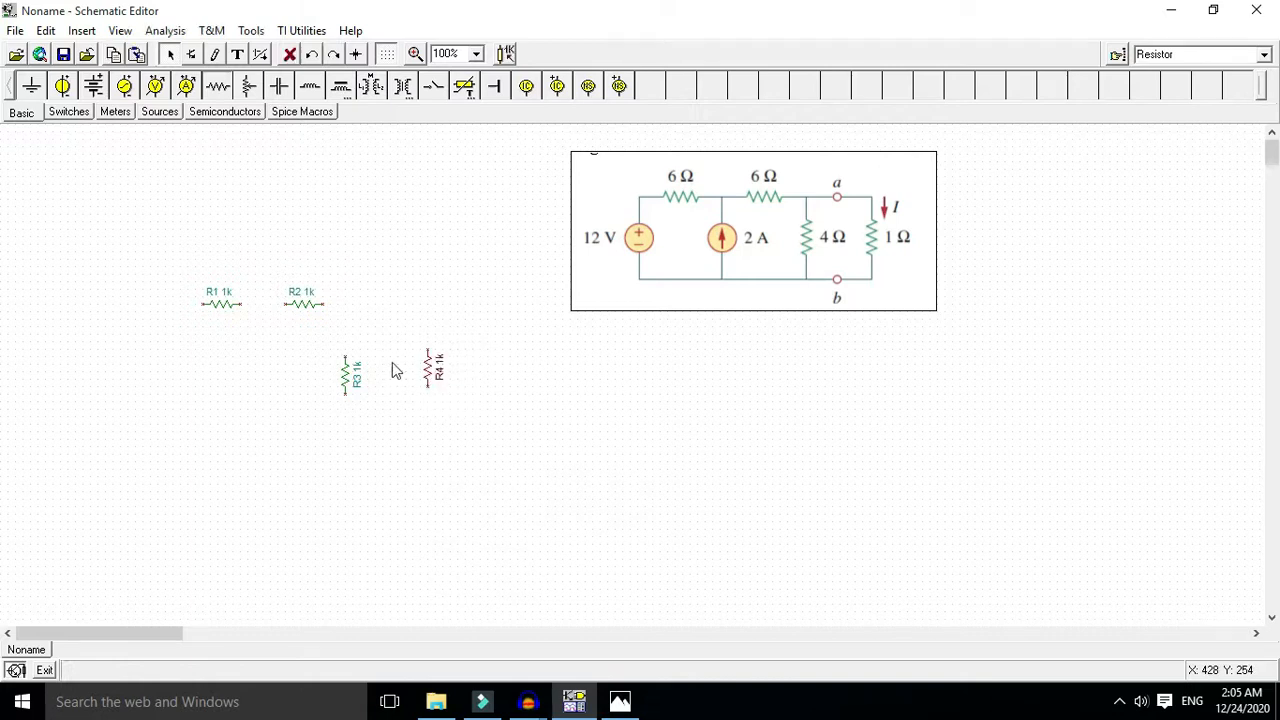
pyautogui.moveTo(349, 376); pyautogui.dragTo(356, 366)
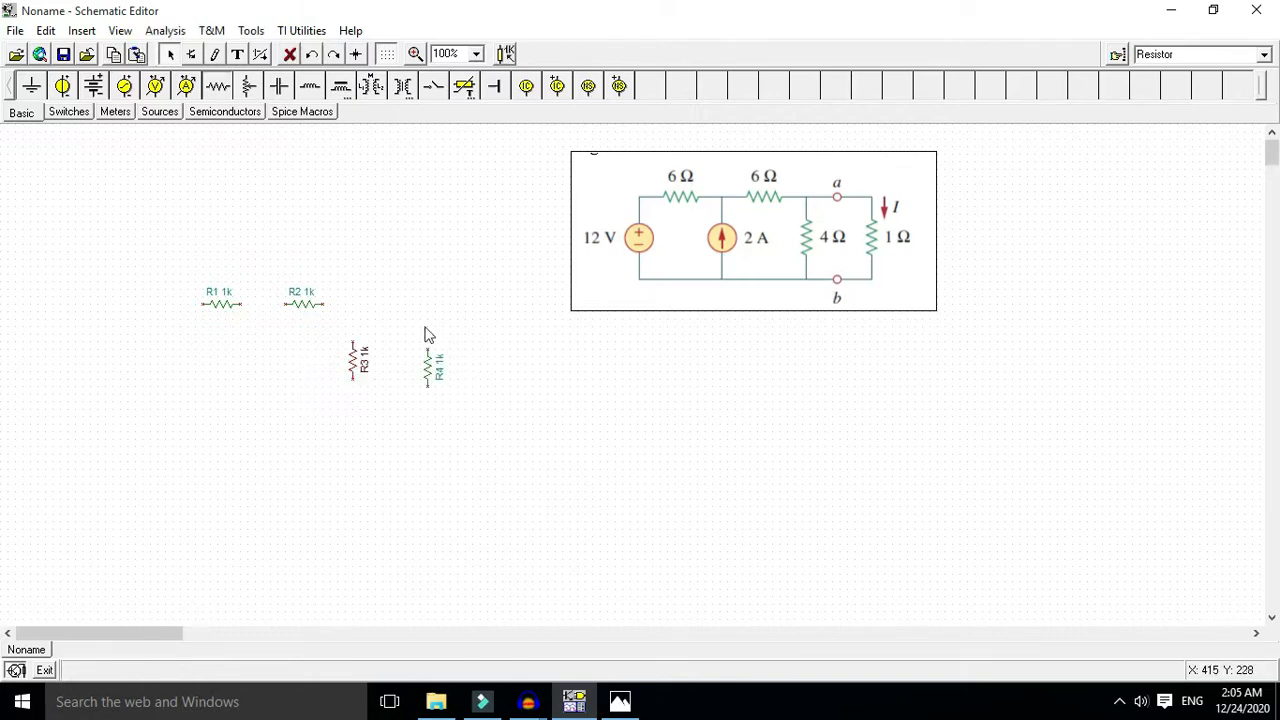
# Step: Place a voltage source below and to the left of R1, and align R3 and R4 at the same height
pyautogui.click(66, 87)
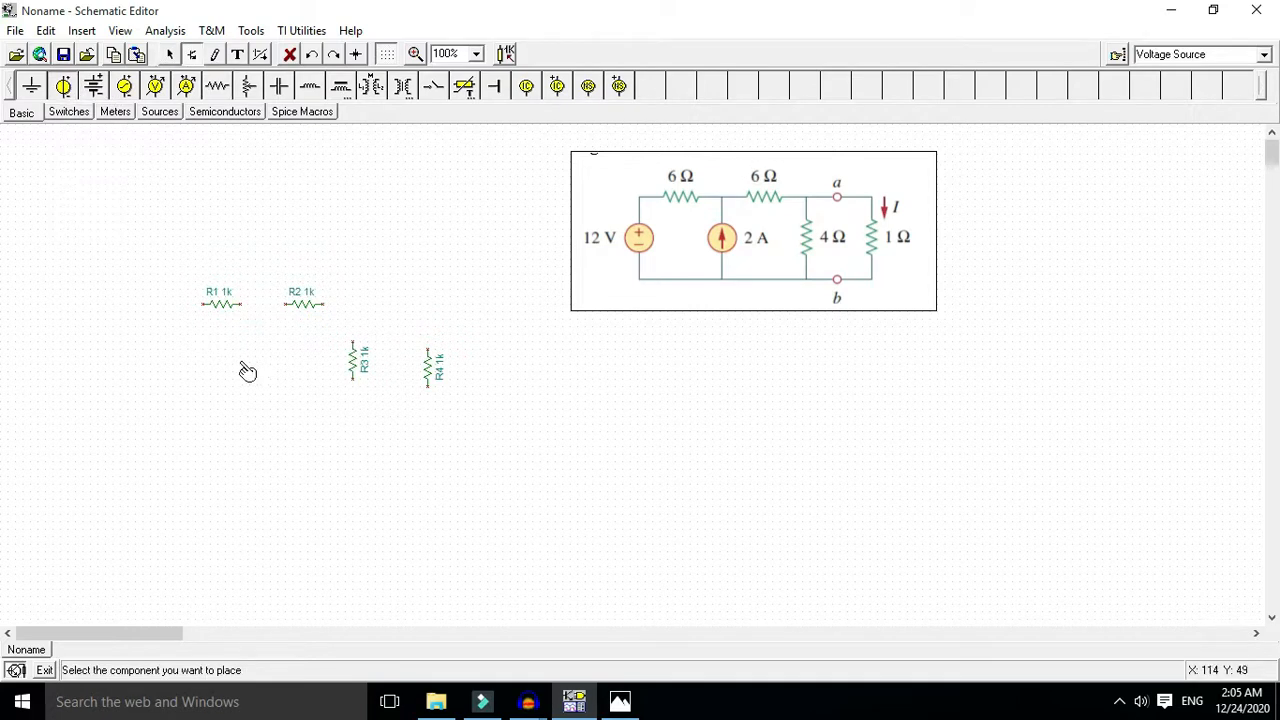
pyautogui.click(180, 350)
pyautogui.moveTo(428, 371); pyautogui.dragTo(350, 348)
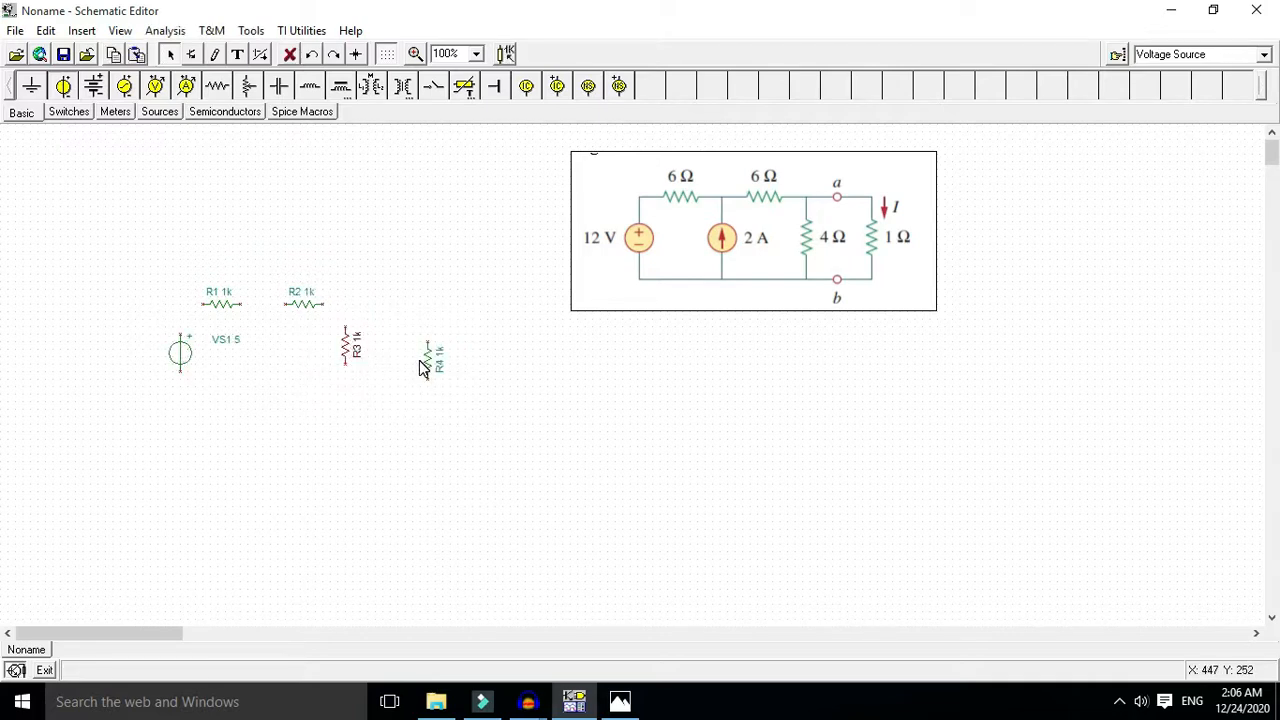
pyautogui.click(425, 362)
pyautogui.moveTo(431, 363); pyautogui.dragTo(435, 353)
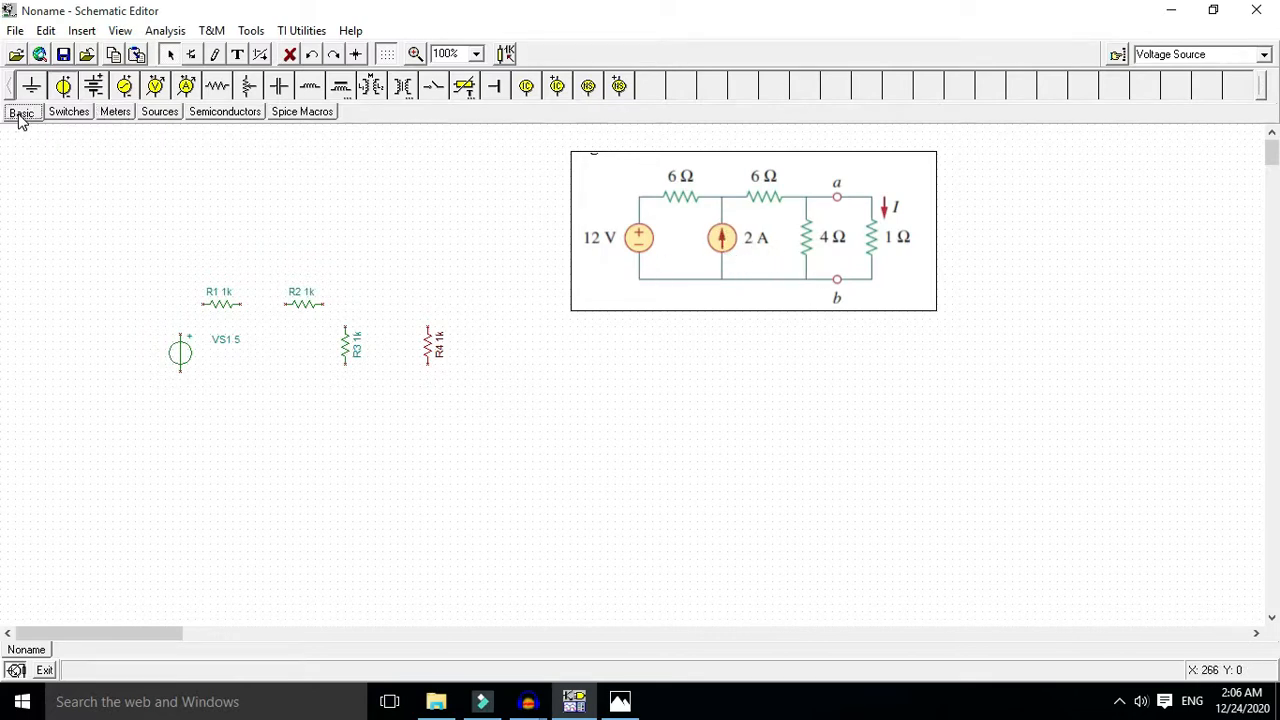
# Step: Place a current source between the voltage source and R3, rotated 180 degrees so its arrow points up, level with R3
pyautogui.click(55, 116)
pyautogui.click(155, 114)
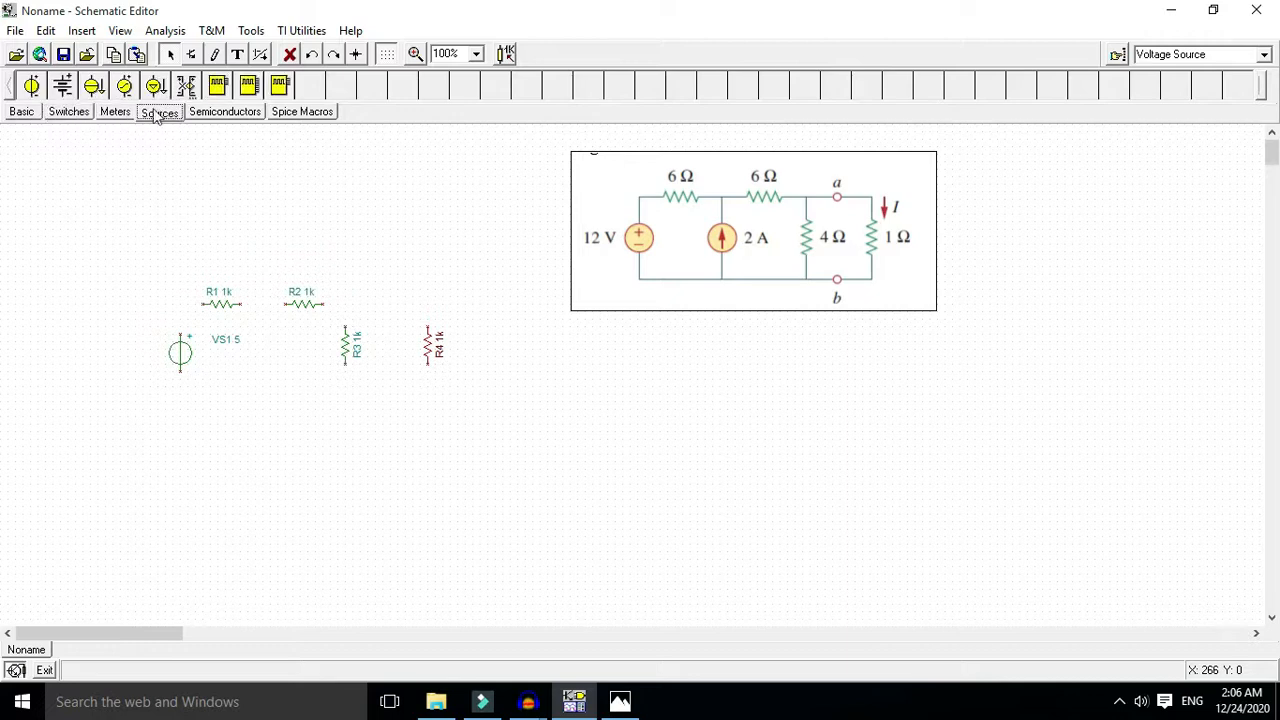
pyautogui.click(94, 88)
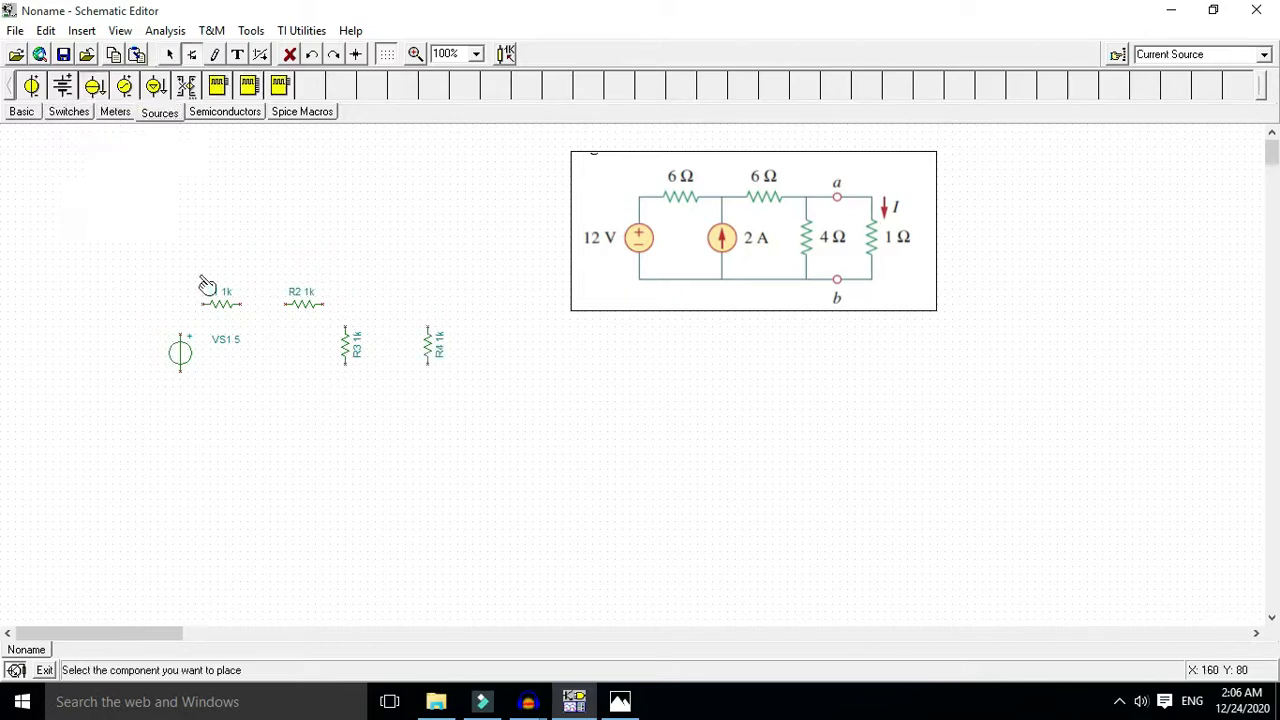
pyautogui.click(264, 342)
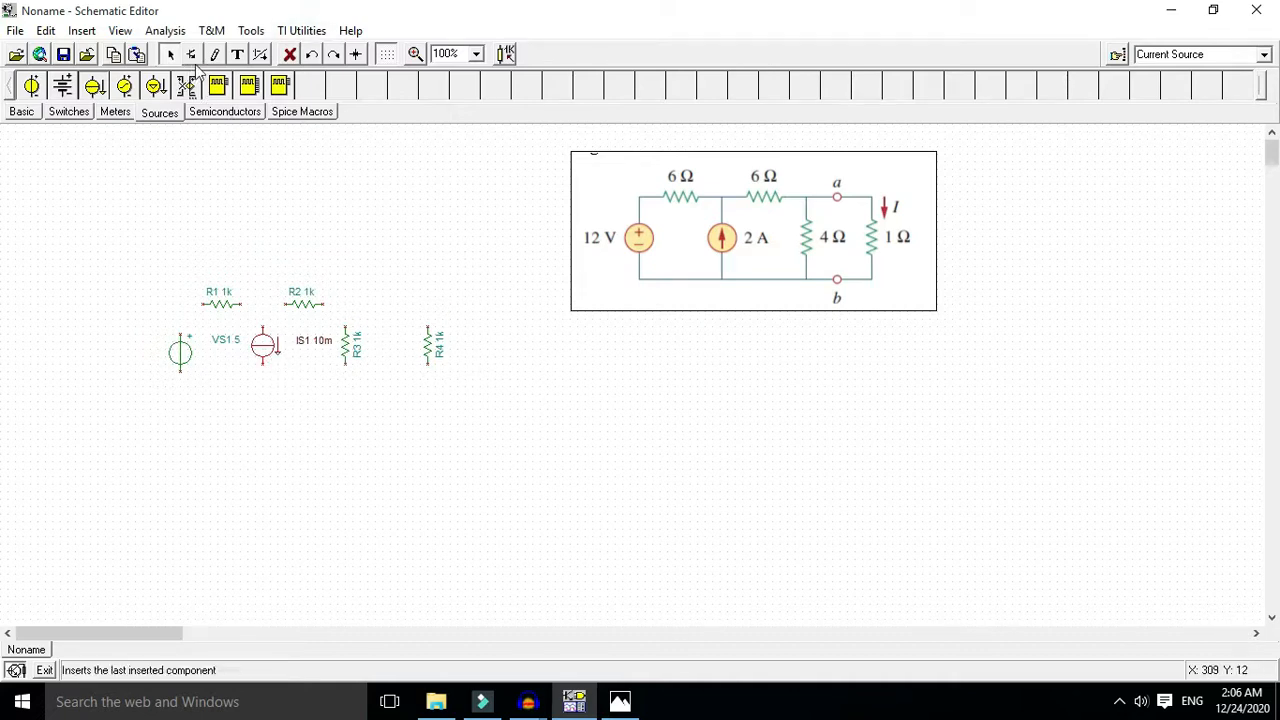
pyautogui.click(312, 54)
pyautogui.click(312, 54)
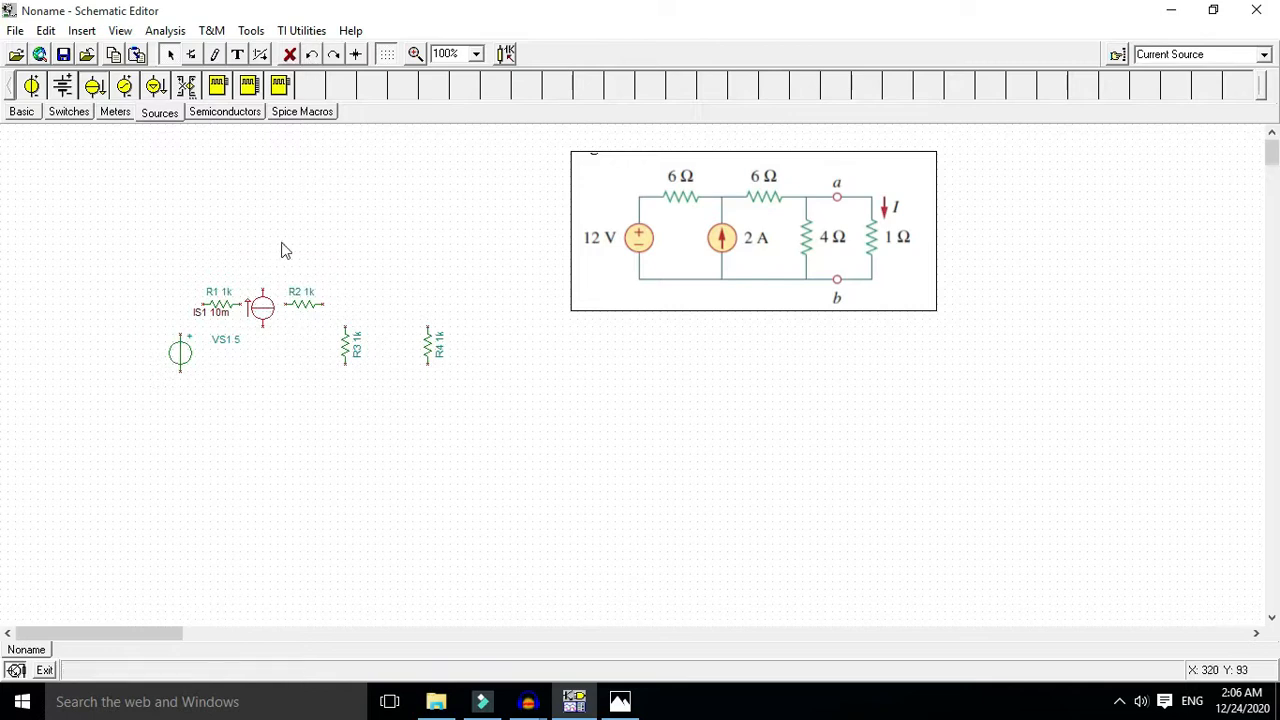
pyautogui.moveTo(265, 314); pyautogui.dragTo(266, 346)
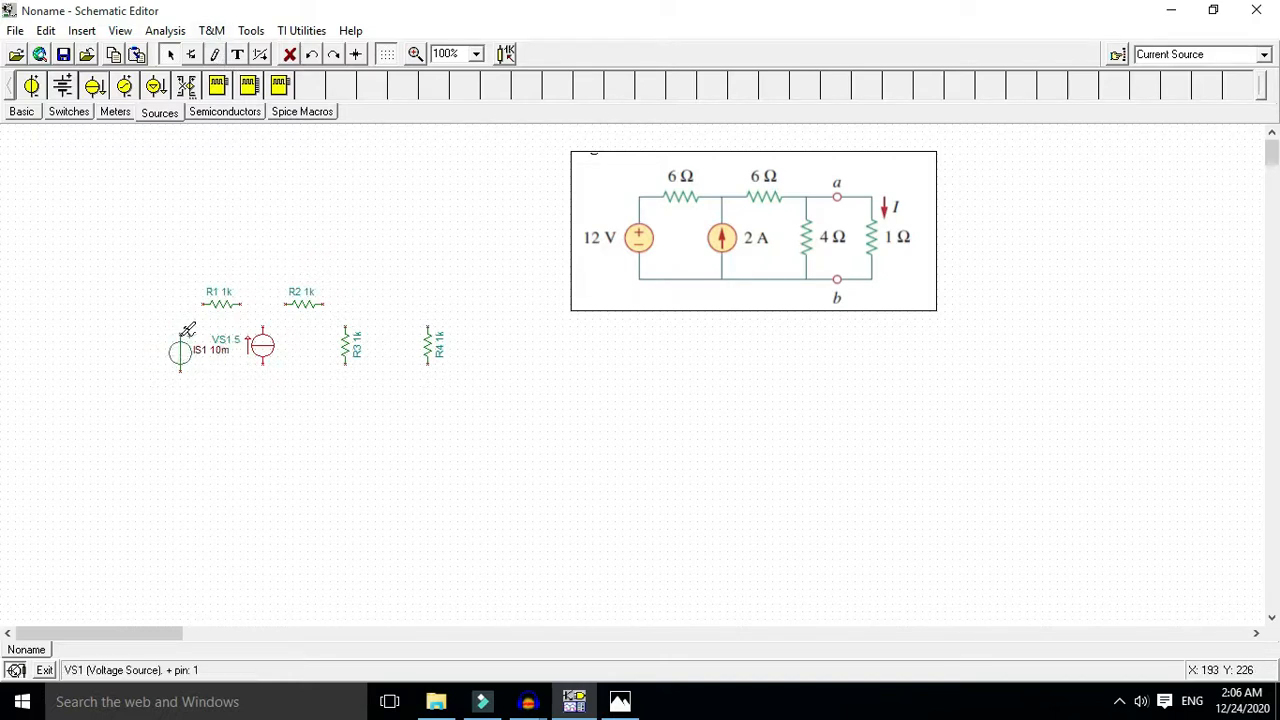
# Step: Wire VS1, R1, R2 and R4 into an outer loop, and connect IS1 and R3 between its upper and lower wires
pyautogui.moveTo(182, 336)
pyautogui.mouseDown()
pyautogui.moveTo(183, 306)
pyautogui.moveTo(283, 322)
pyautogui.moveTo(383, 296)
pyautogui.moveTo(426, 300)
pyautogui.moveTo(428, 368)
pyautogui.moveTo(180, 384)
pyautogui.mouseUp()
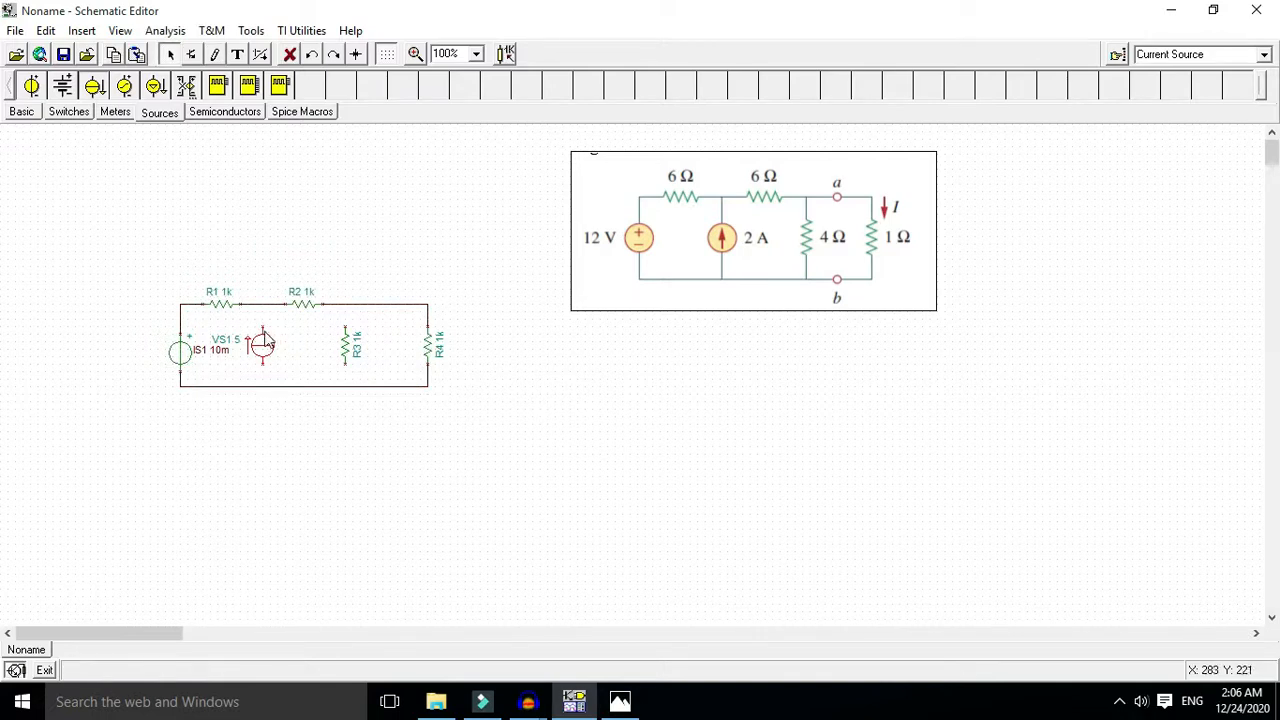
pyautogui.moveTo(261, 325); pyautogui.dragTo(263, 303)
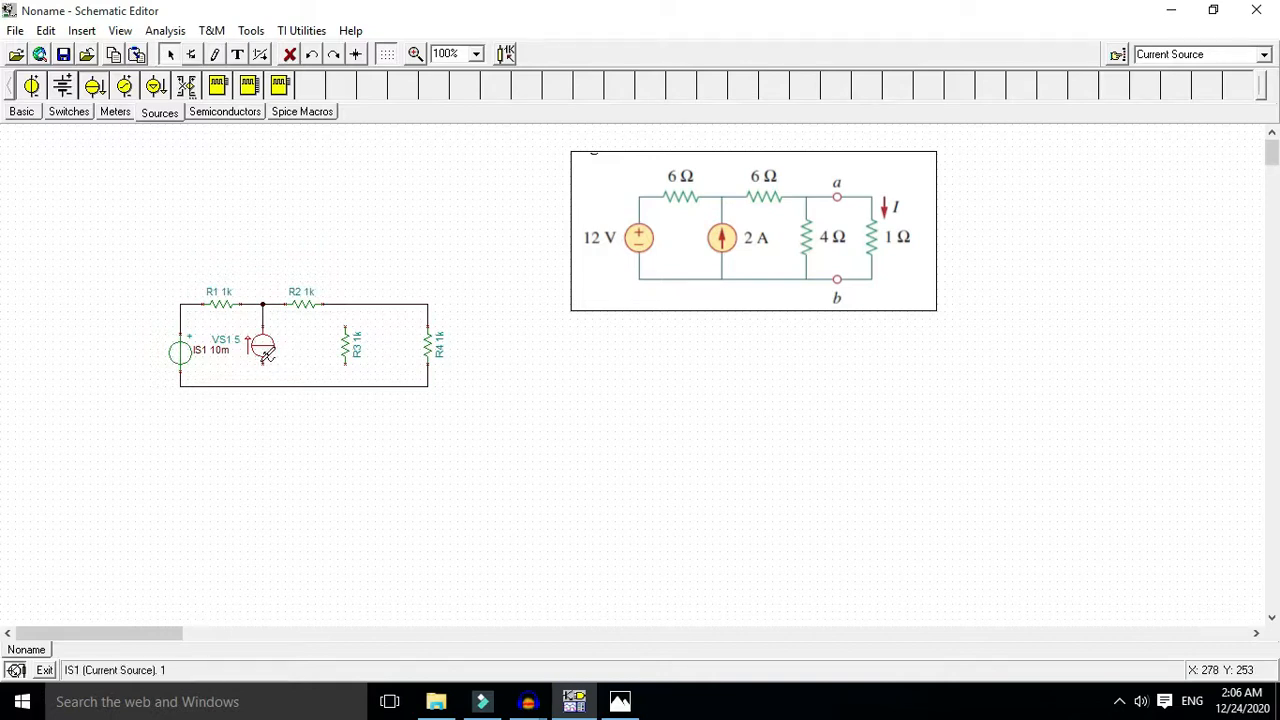
pyautogui.moveTo(268, 358); pyautogui.dragTo(264, 386)
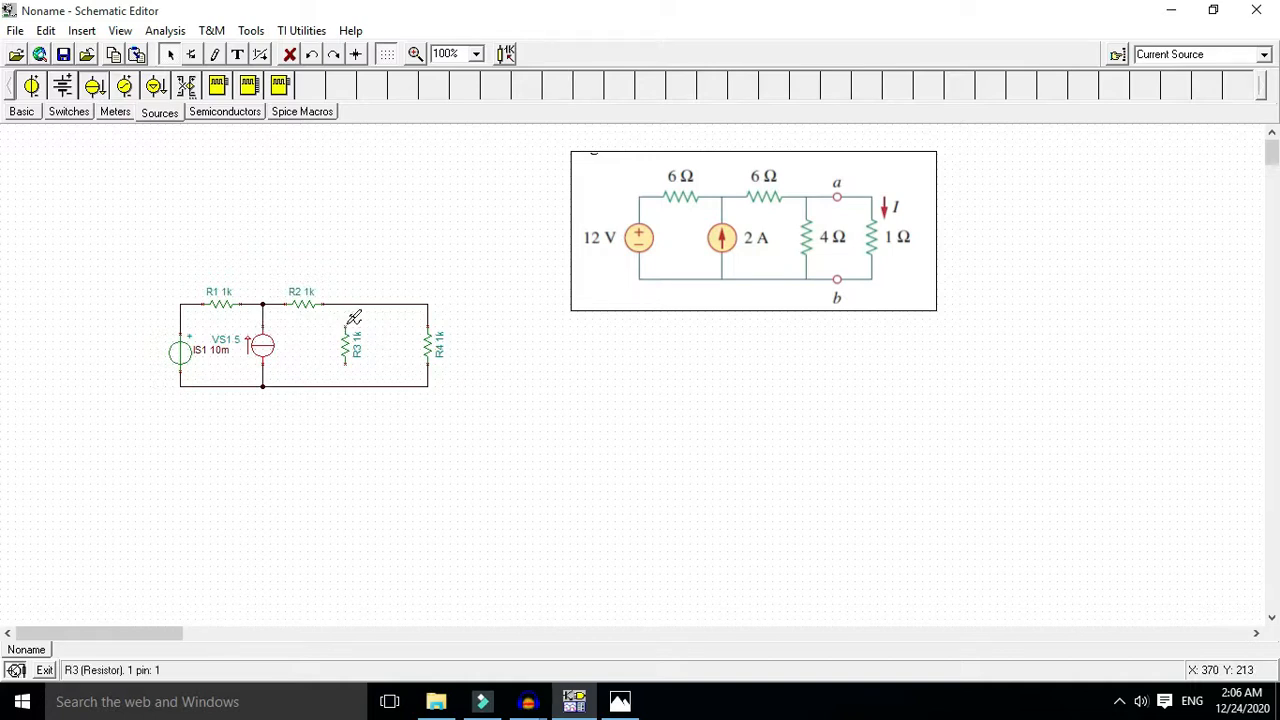
pyautogui.moveTo(351, 321); pyautogui.dragTo(346, 303)
pyautogui.moveTo(349, 352); pyautogui.dragTo(346, 386)
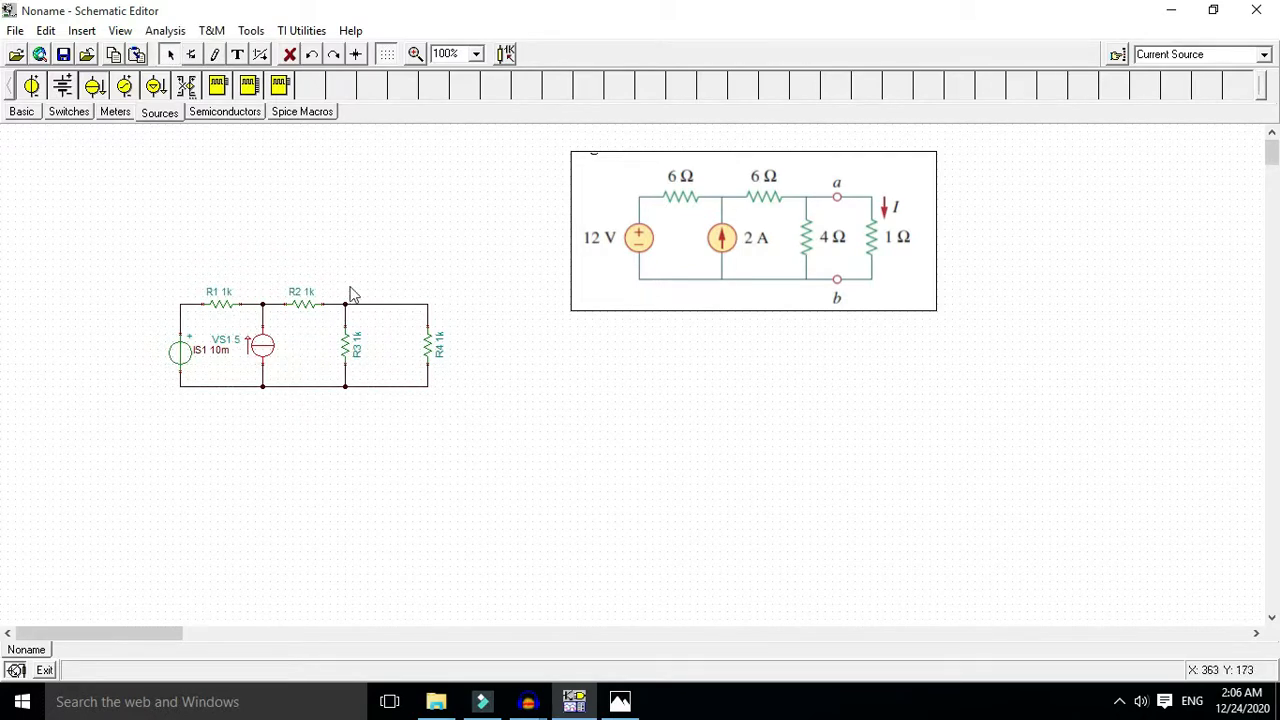
# Step: Set the resistance of both R1 and R2 to 6 ohms
pyautogui.doubleClick(228, 305)
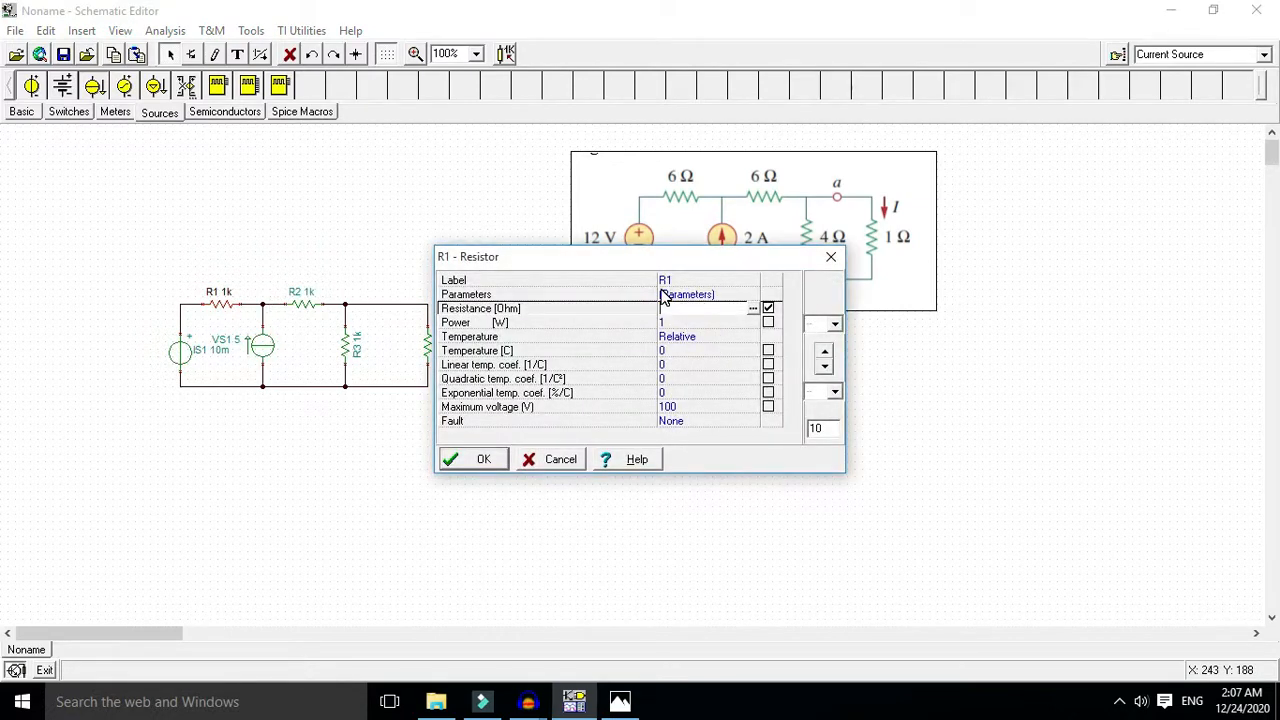
pyautogui.press('Return')
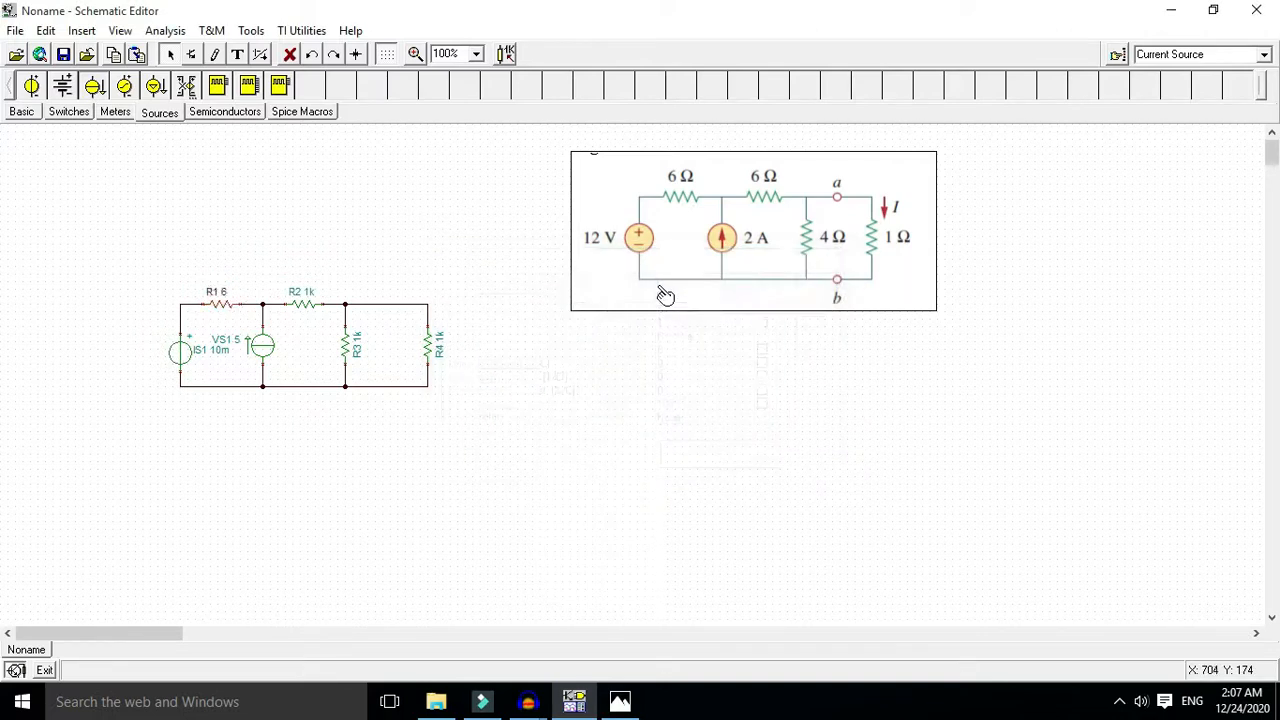
pyautogui.doubleClick(309, 310)
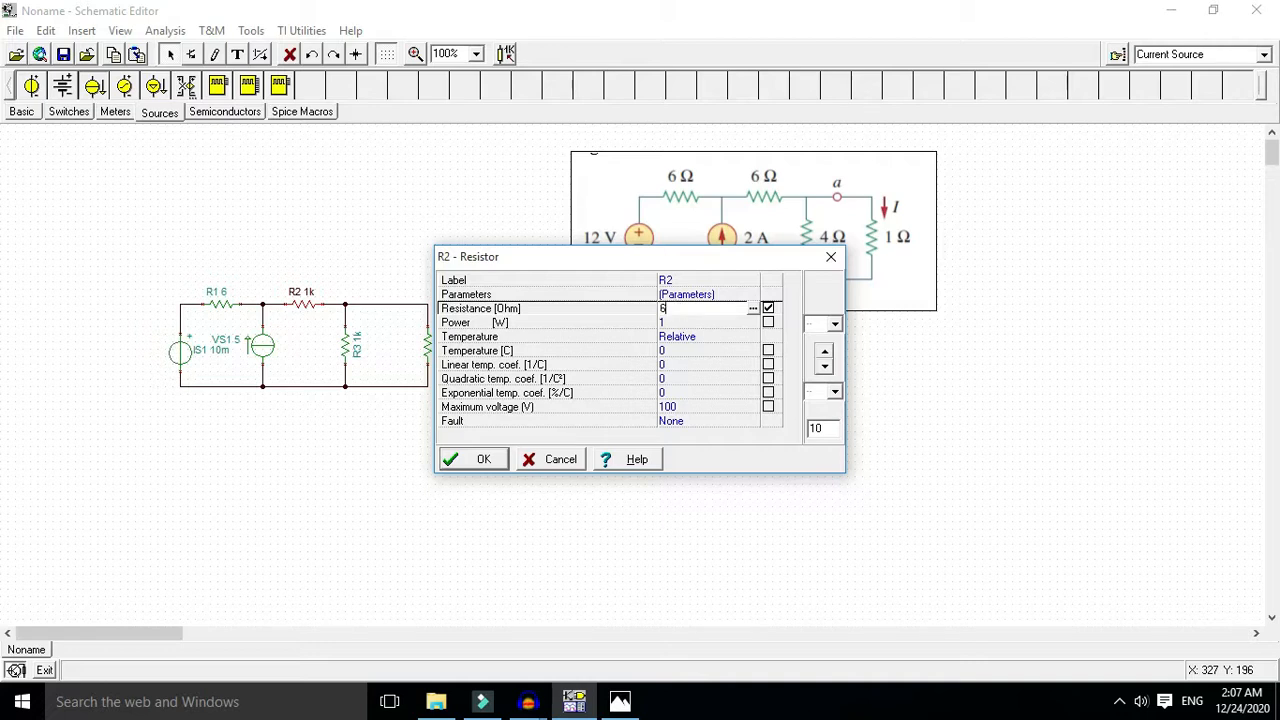
pyautogui.press('Return')
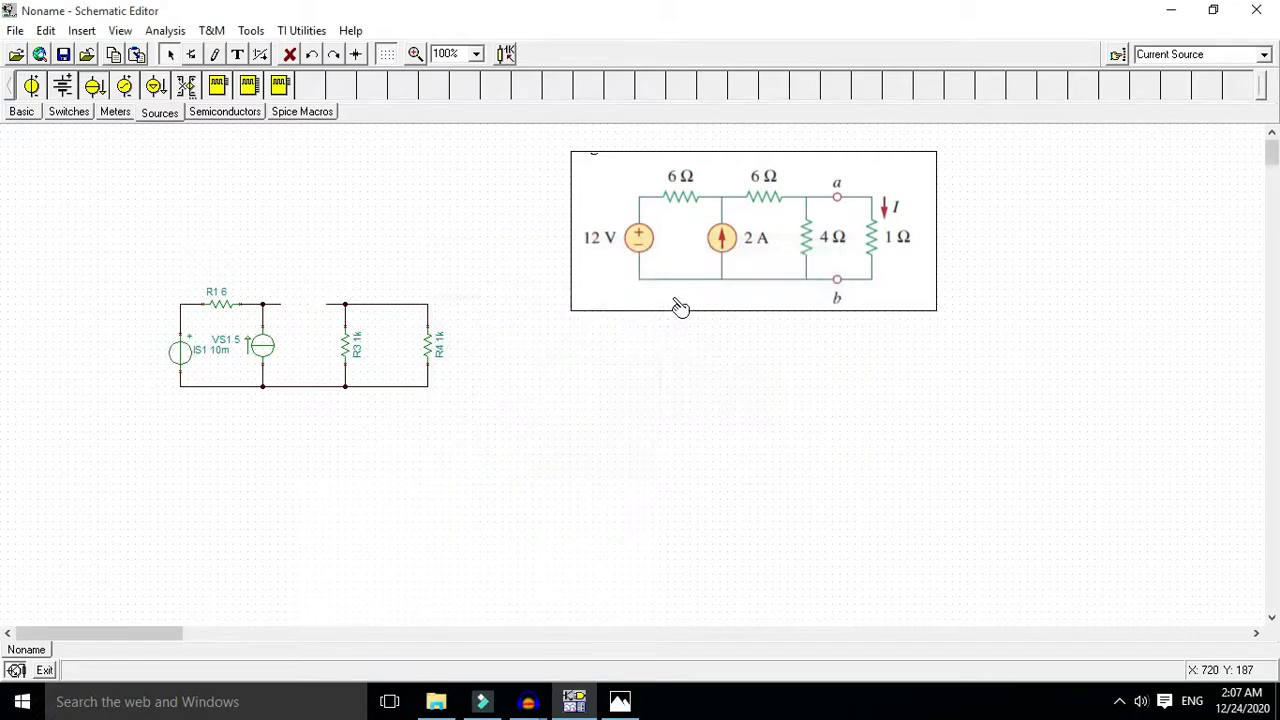
# Step: Set R3's resistance to 4 ohms and R4's to 1 ohm
pyautogui.click(345, 354)
pyautogui.doubleClick(346, 357)
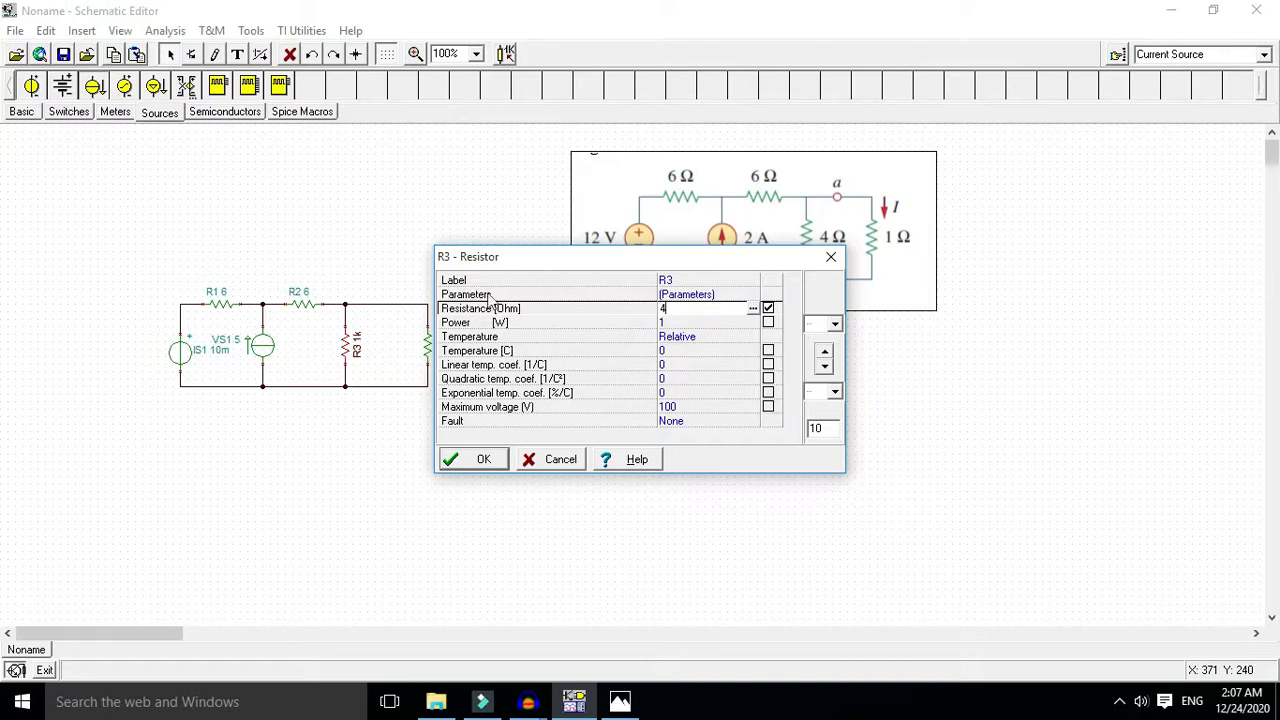
pyautogui.click(487, 459)
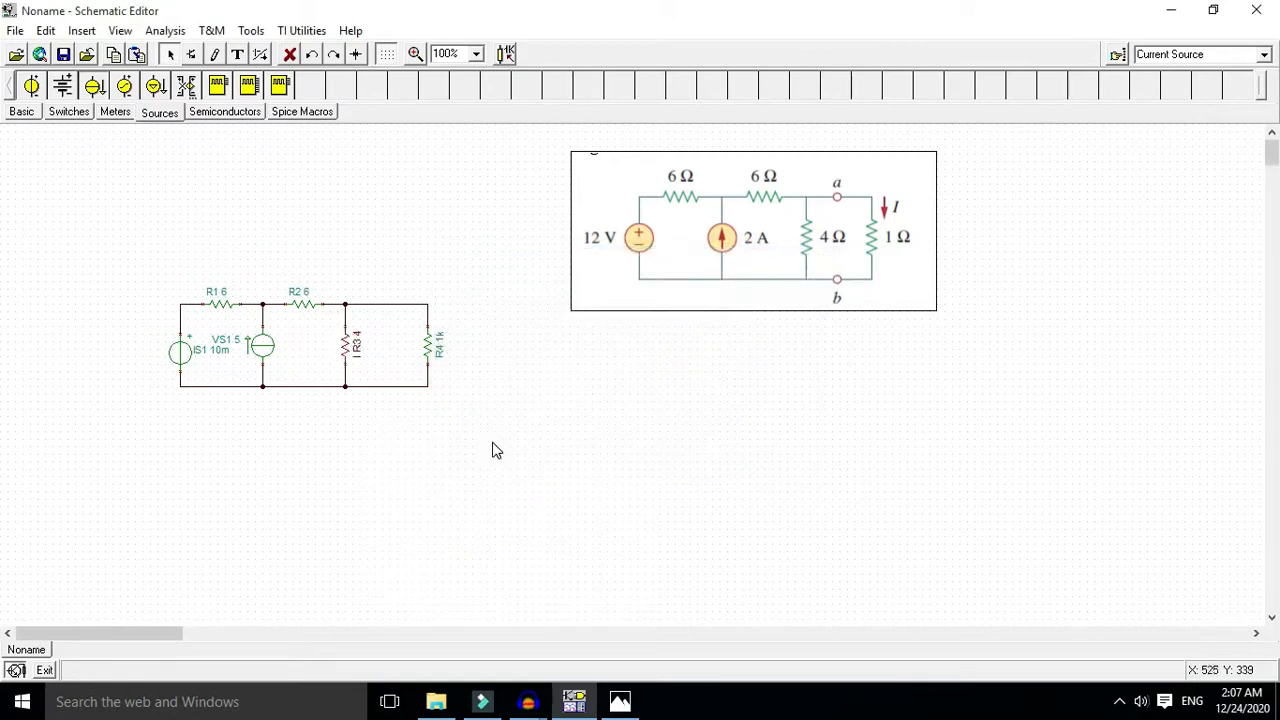
pyautogui.doubleClick(429, 355)
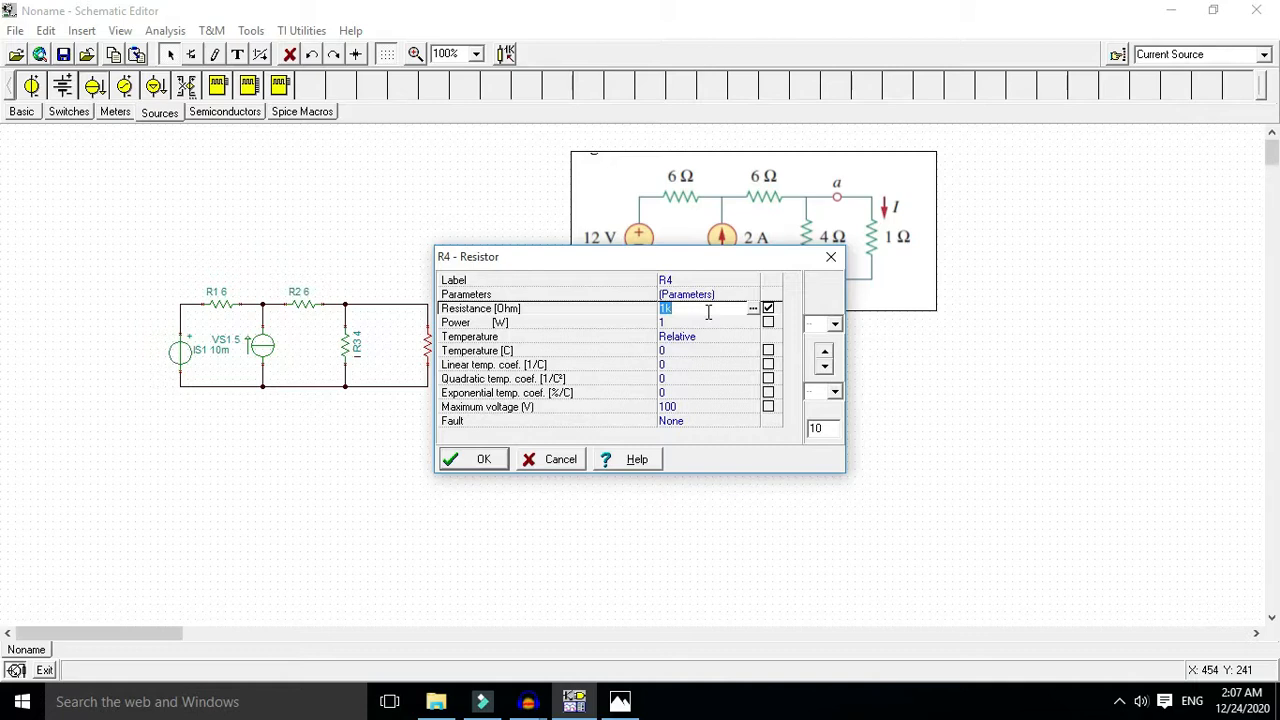
pyautogui.press('Return')
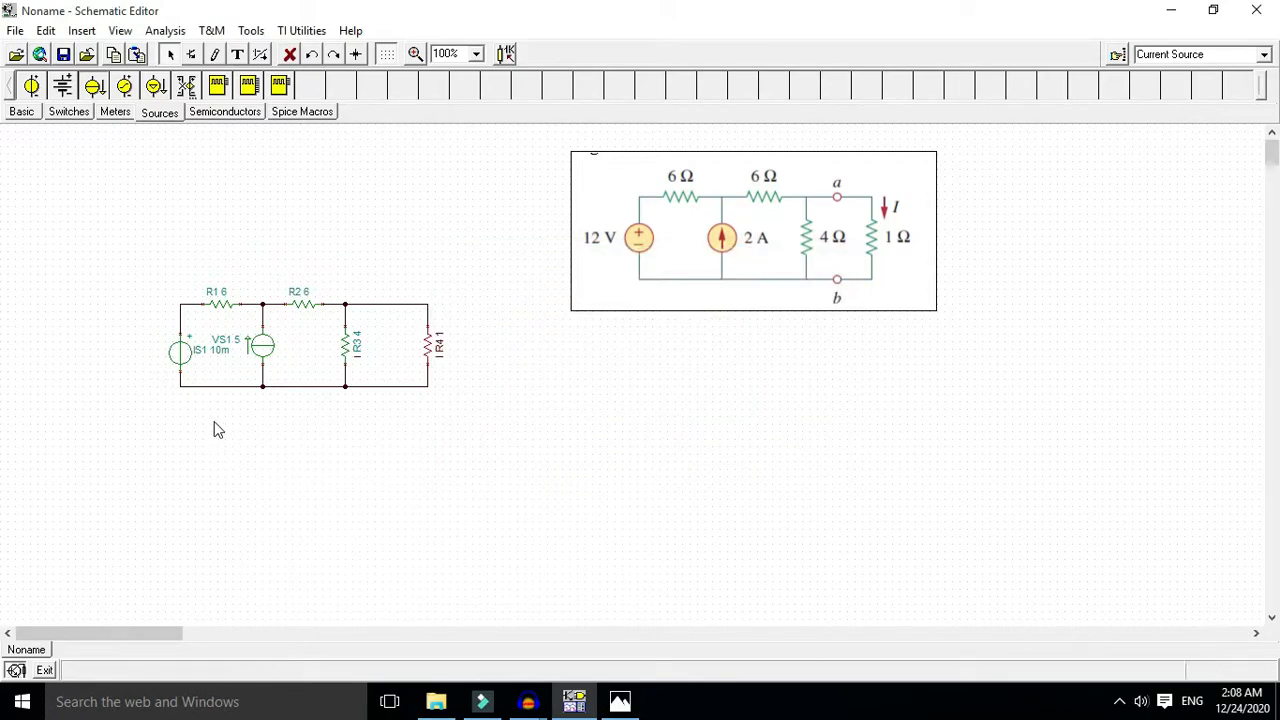
# Step: Set the current source IS1 to 2 A and the voltage source VS1 to 12 V
pyautogui.doubleClick(263, 352)
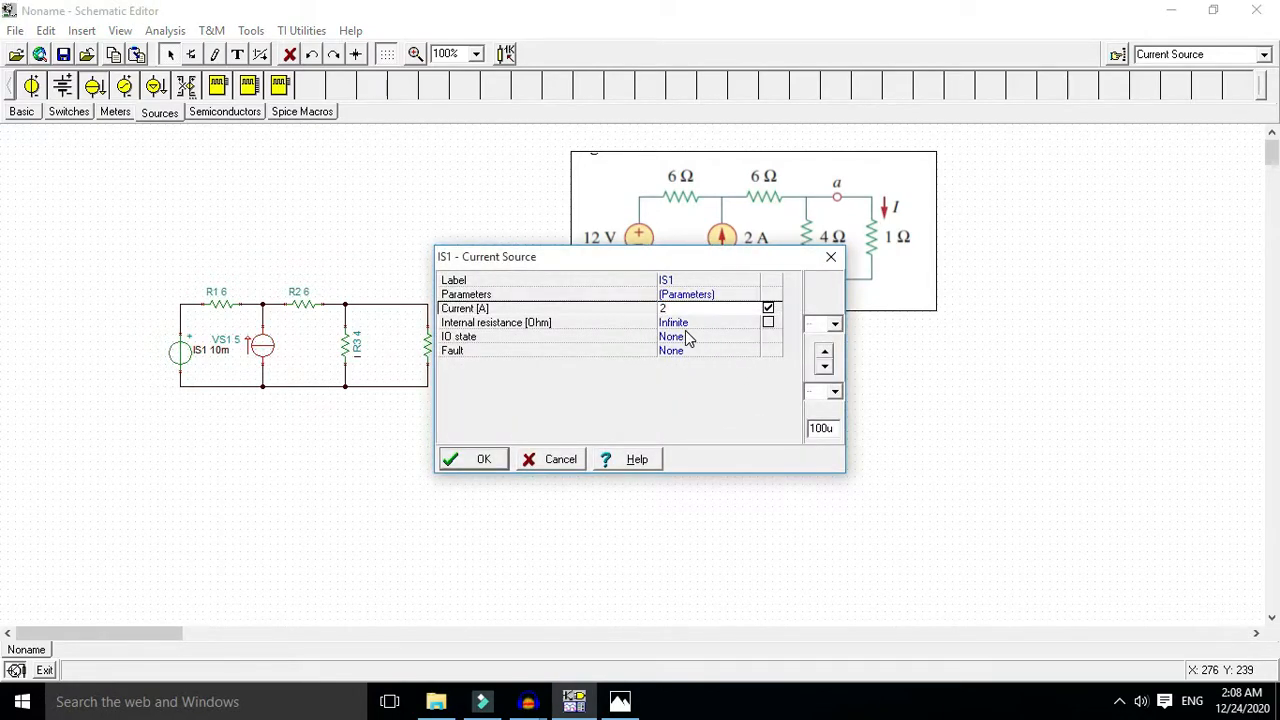
pyautogui.write('2')
pyautogui.click(450, 458)
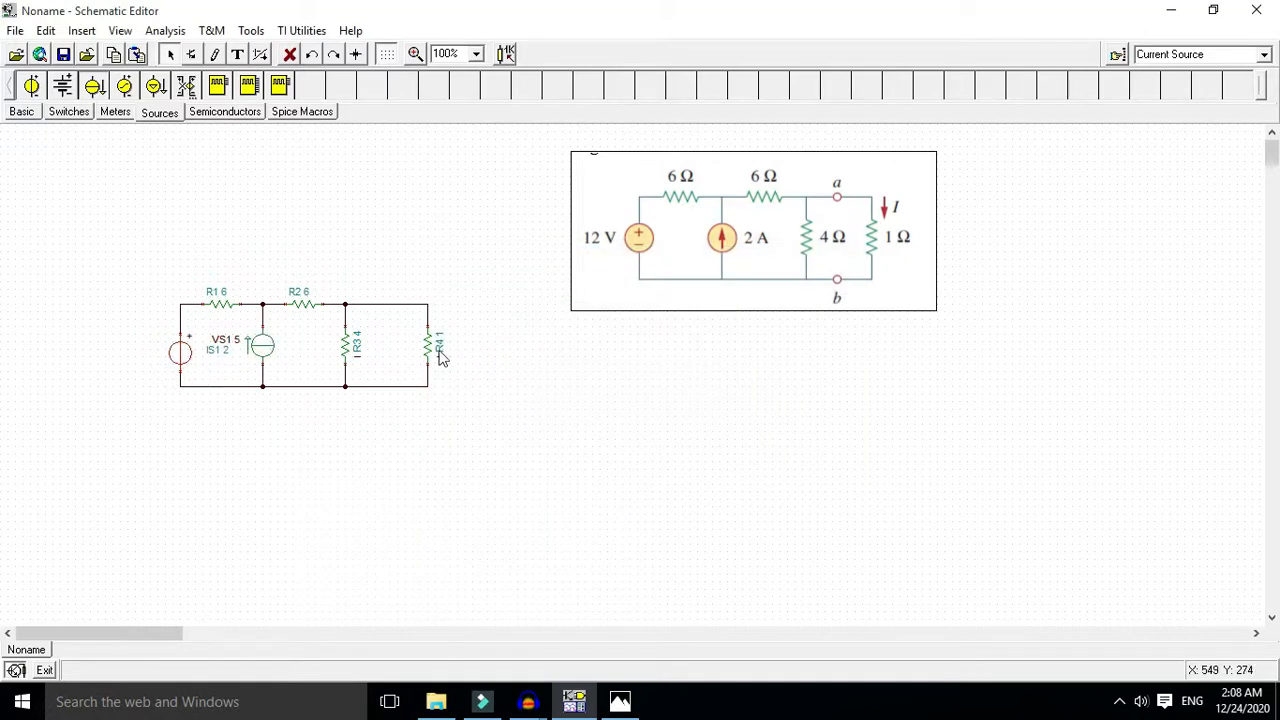
pyautogui.doubleClick(181, 347)
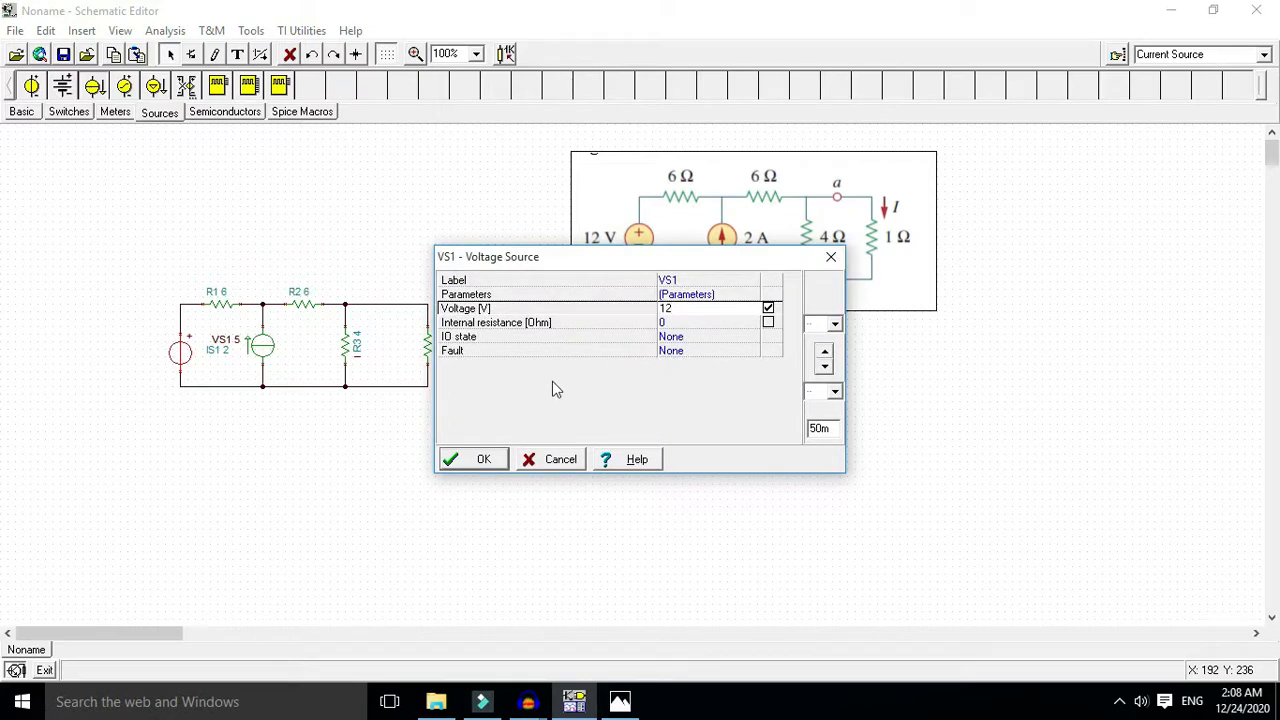
pyautogui.click(452, 458)
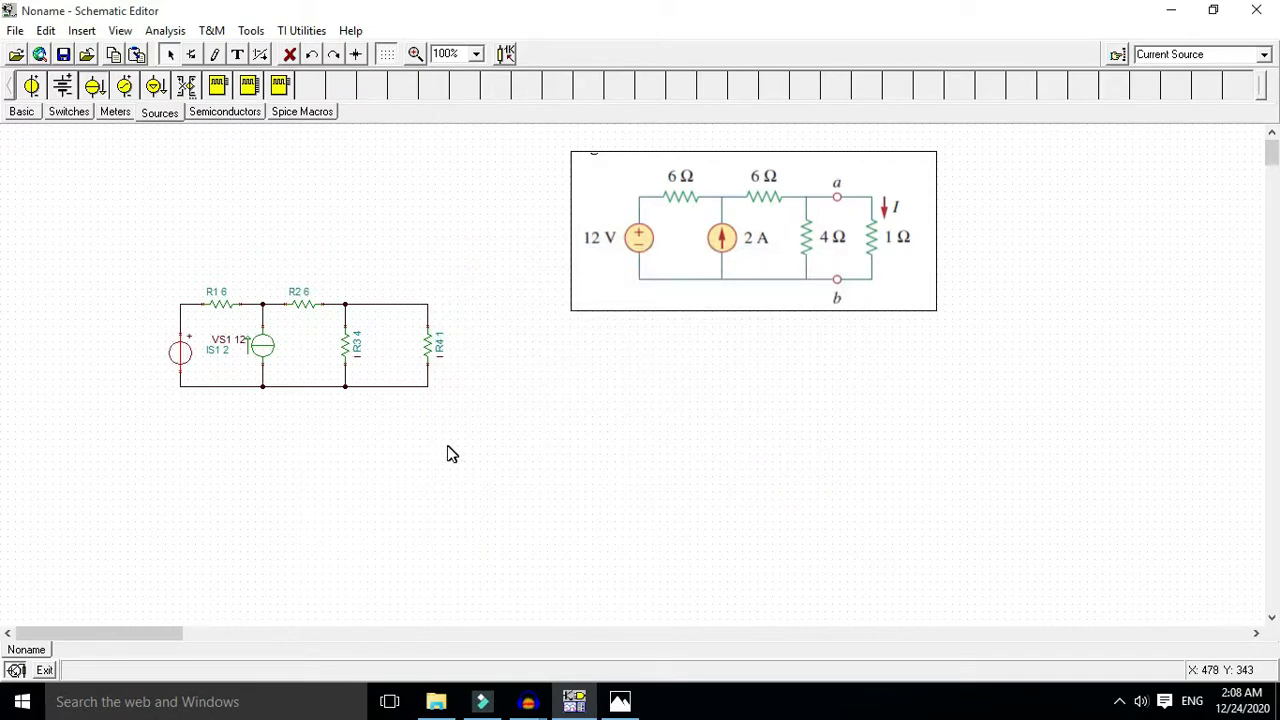
# Step: Run the electric rules check (ERC) on the completed circuit
pyautogui.click(170, 35)
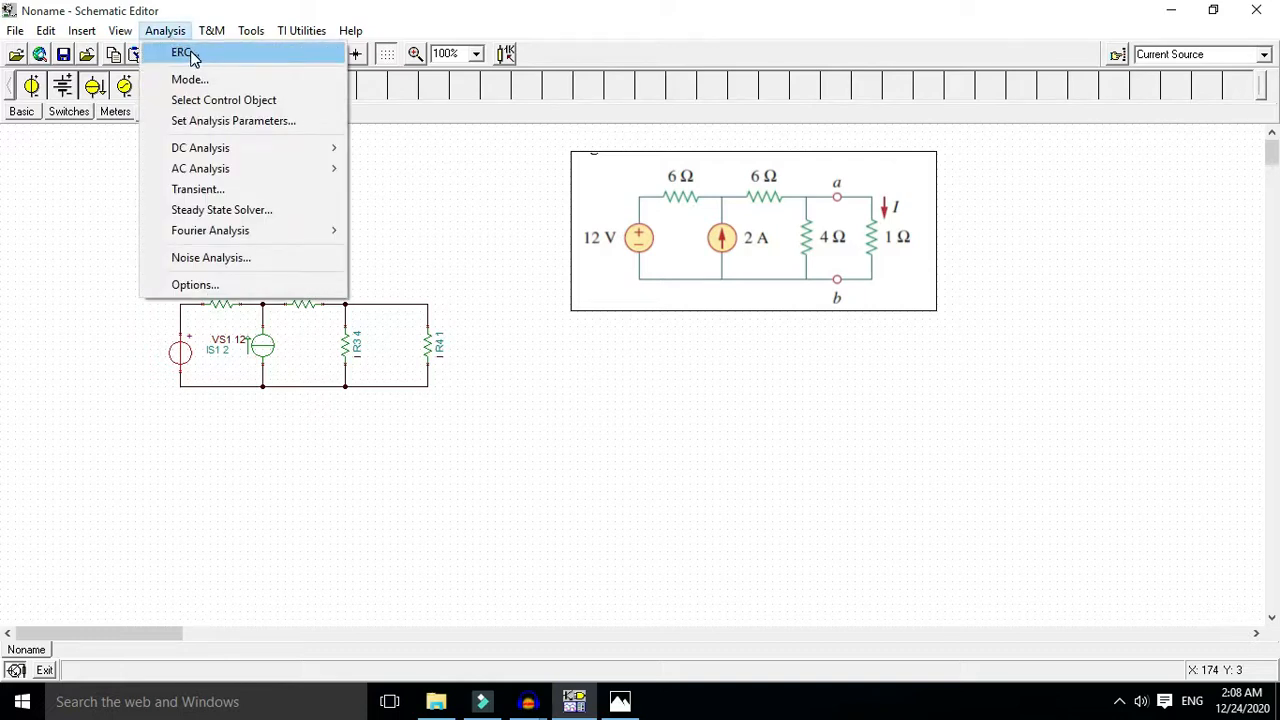
pyautogui.click(185, 52)
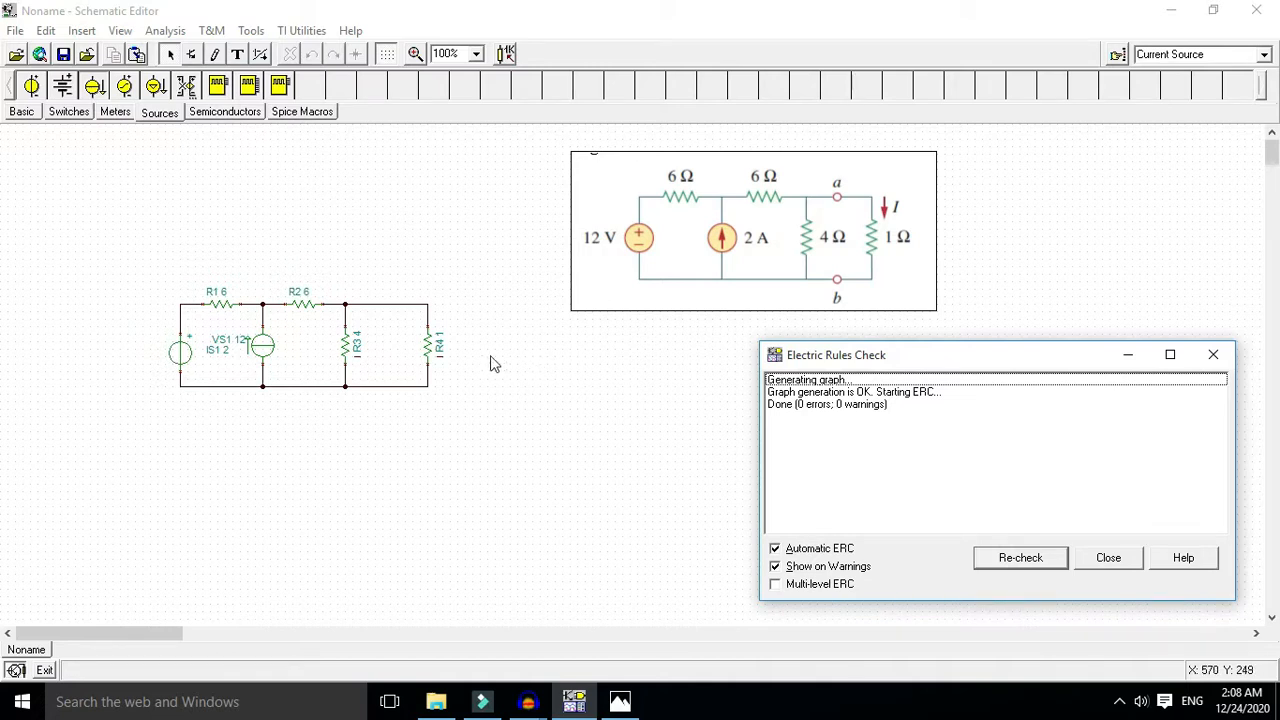
# Step: Delete the wire between R2 and the R1–IS1 junction, and re-run the electric rules check
pyautogui.click(274, 306)
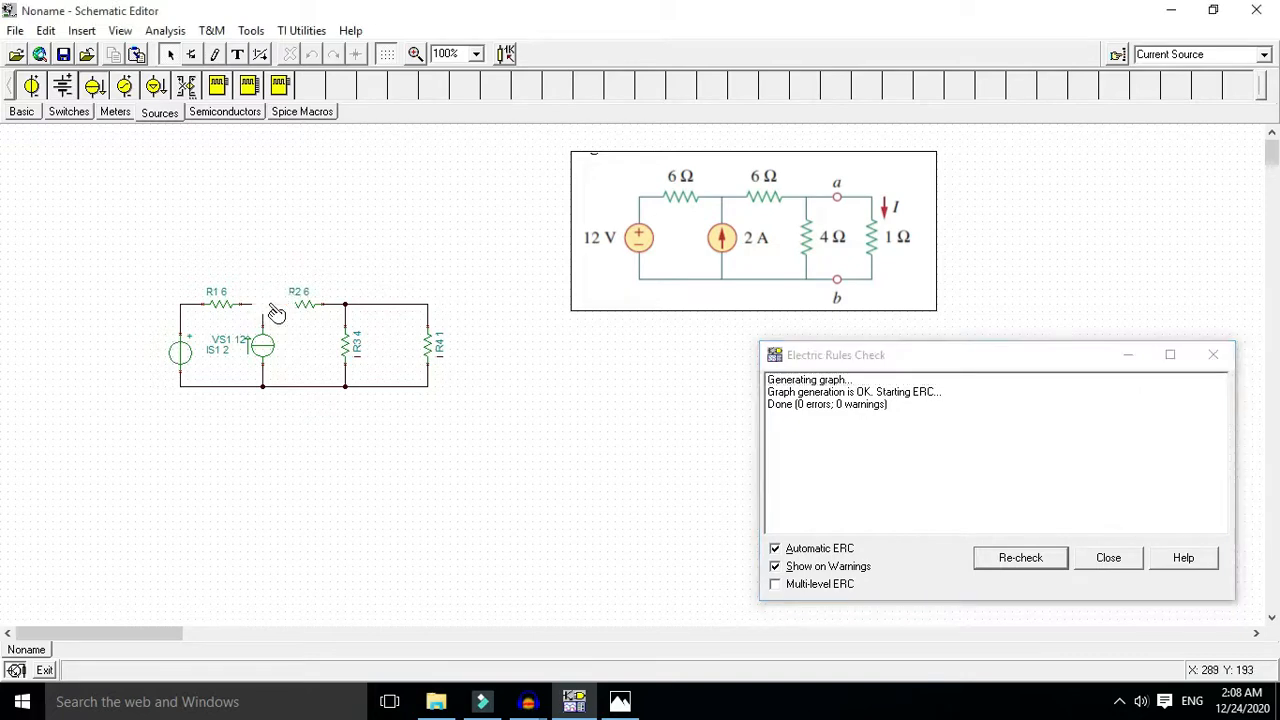
pyautogui.press('Delete')
pyautogui.click(1007, 559)
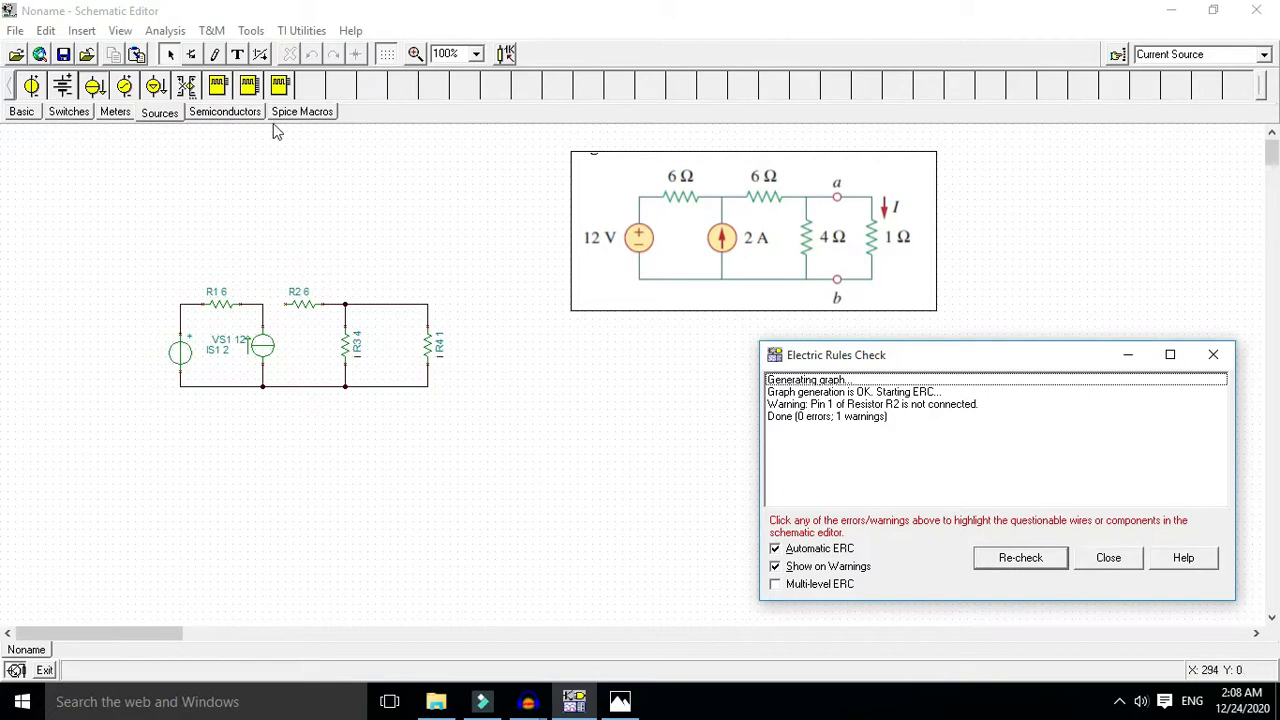
# Step: Reconnect R2 to the wire joining R1 and IS1, and repeat the electric rules check before closing it
pyautogui.moveTo(285, 304)
pyautogui.mouseDown()
pyautogui.moveTo(263, 304)
pyautogui.moveTo(290, 304)
pyautogui.mouseUp()
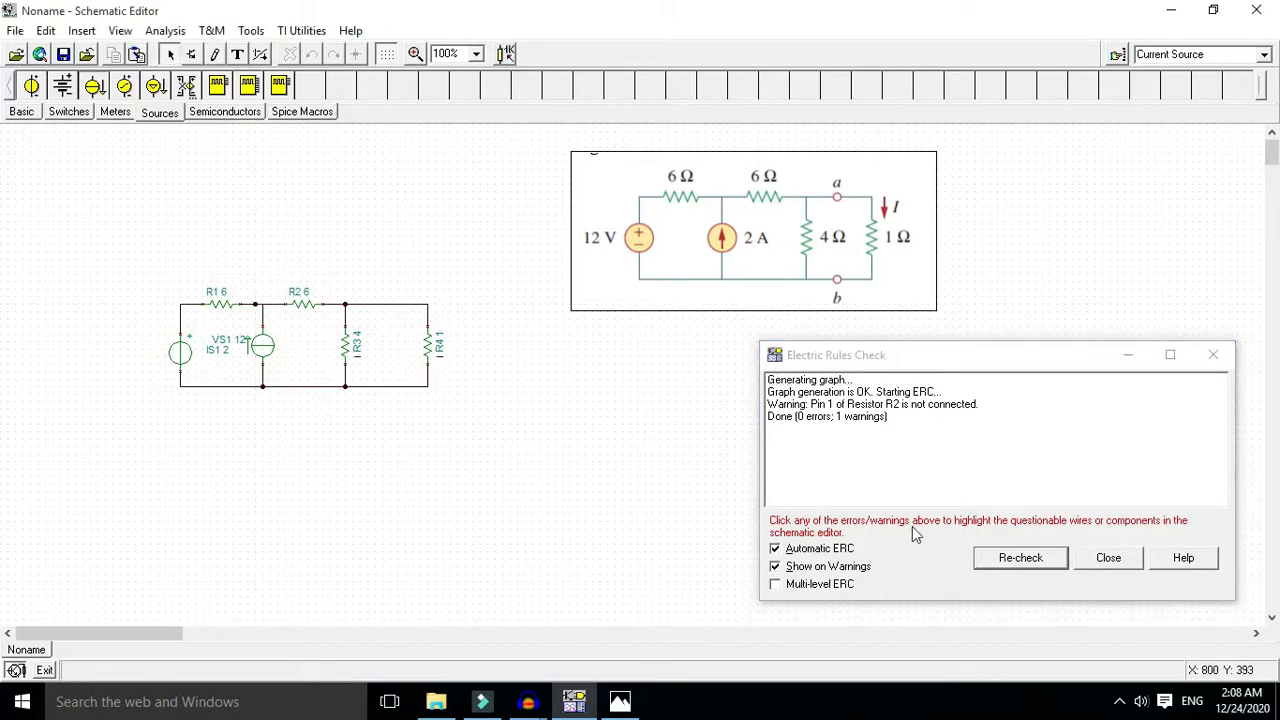
pyautogui.click(998, 557)
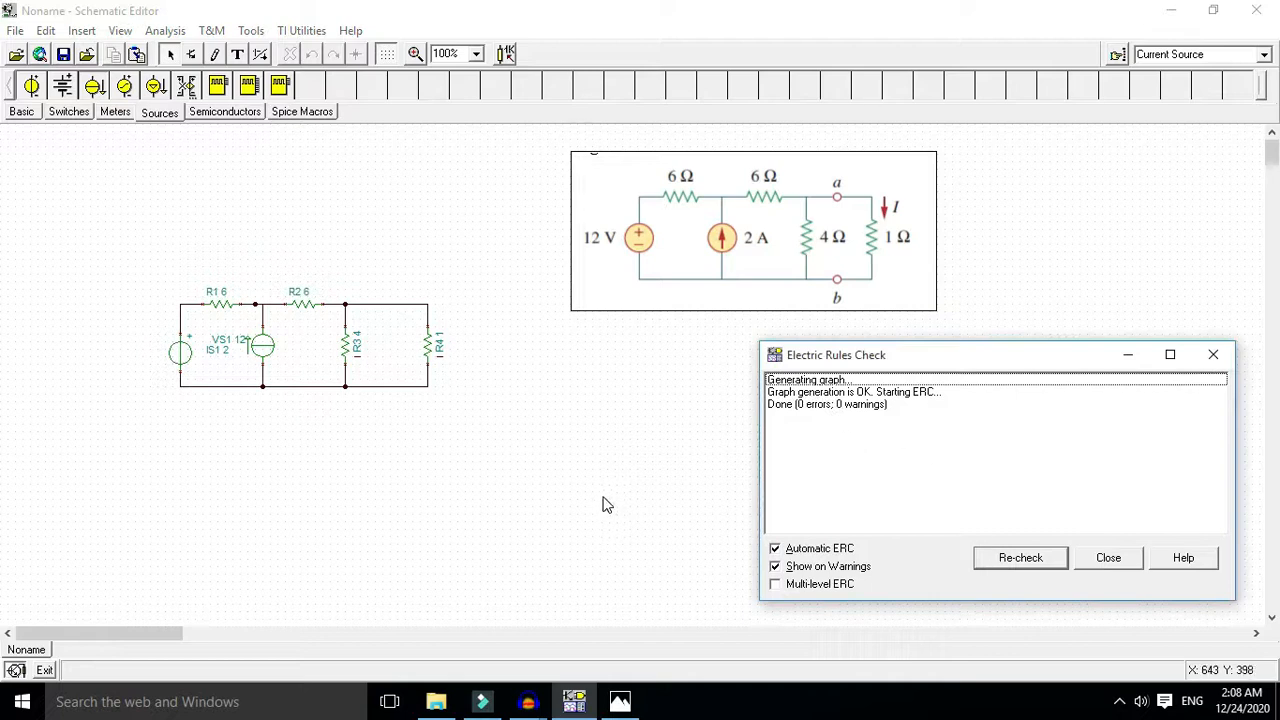
pyautogui.click(492, 484)
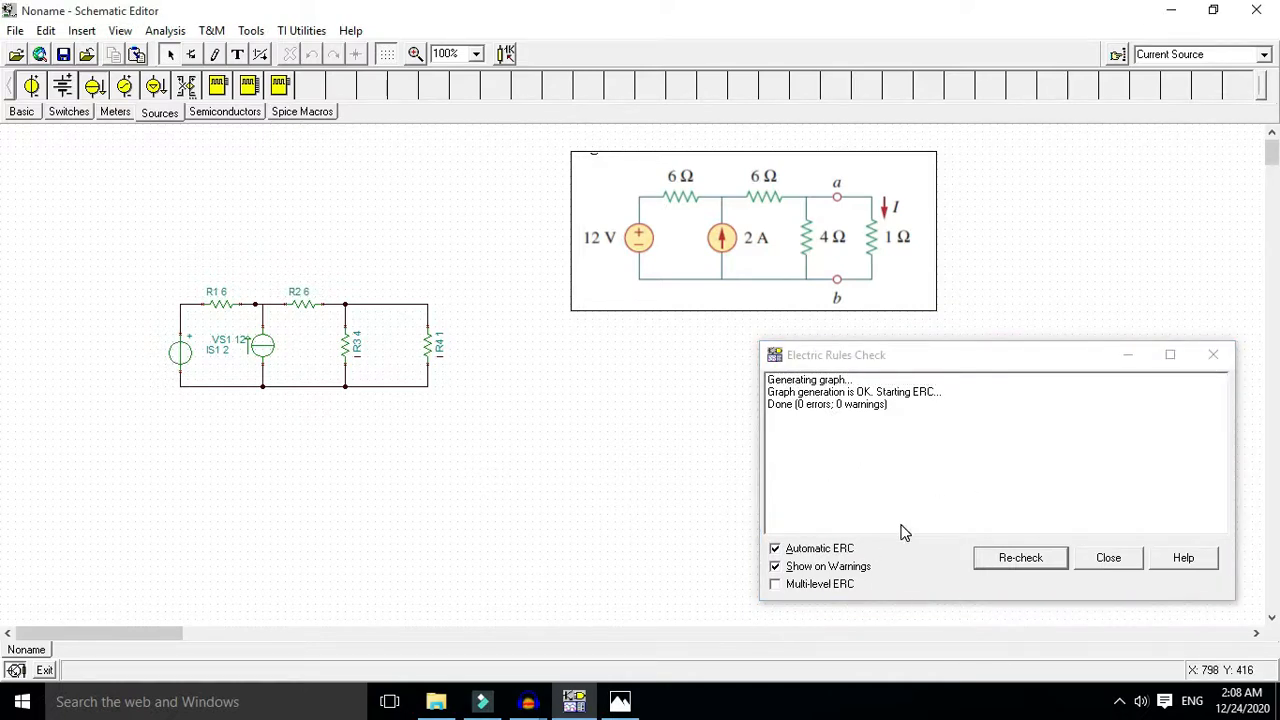
pyautogui.moveTo(940, 600); pyautogui.dragTo(978, 511)
pyautogui.moveTo(1048, 358); pyautogui.dragTo(539, 439)
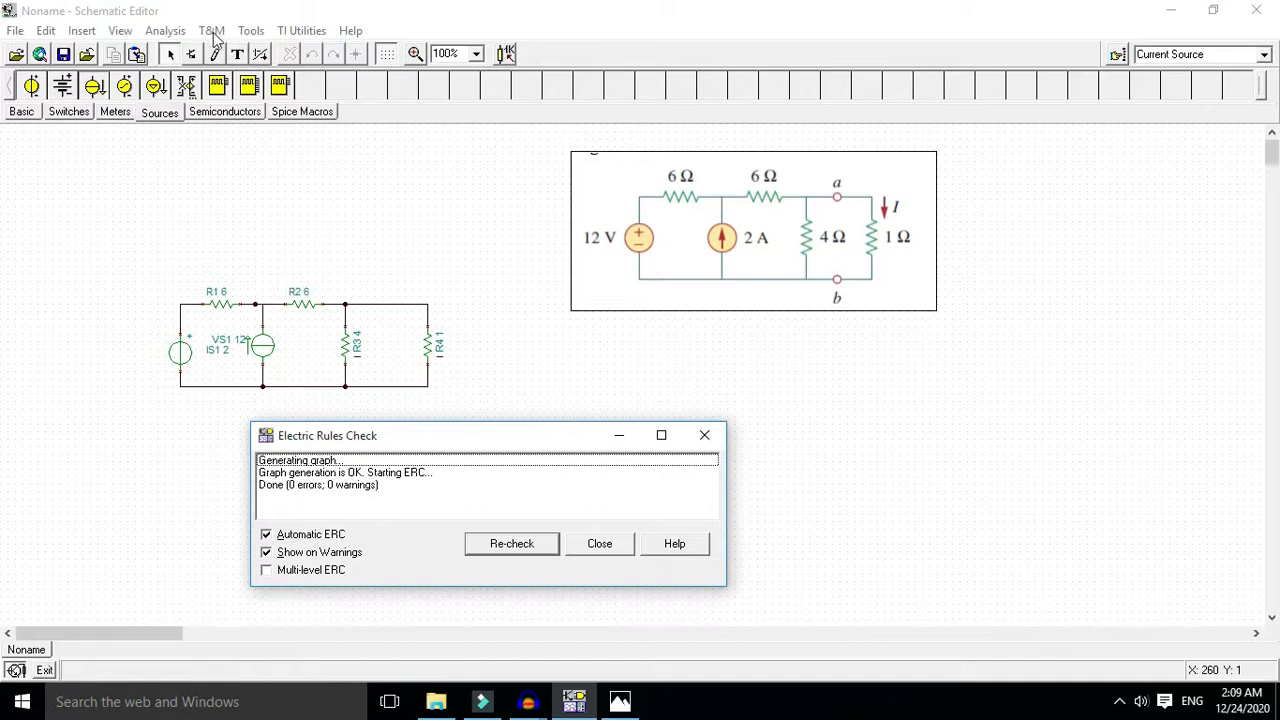
pyautogui.click(240, 168)
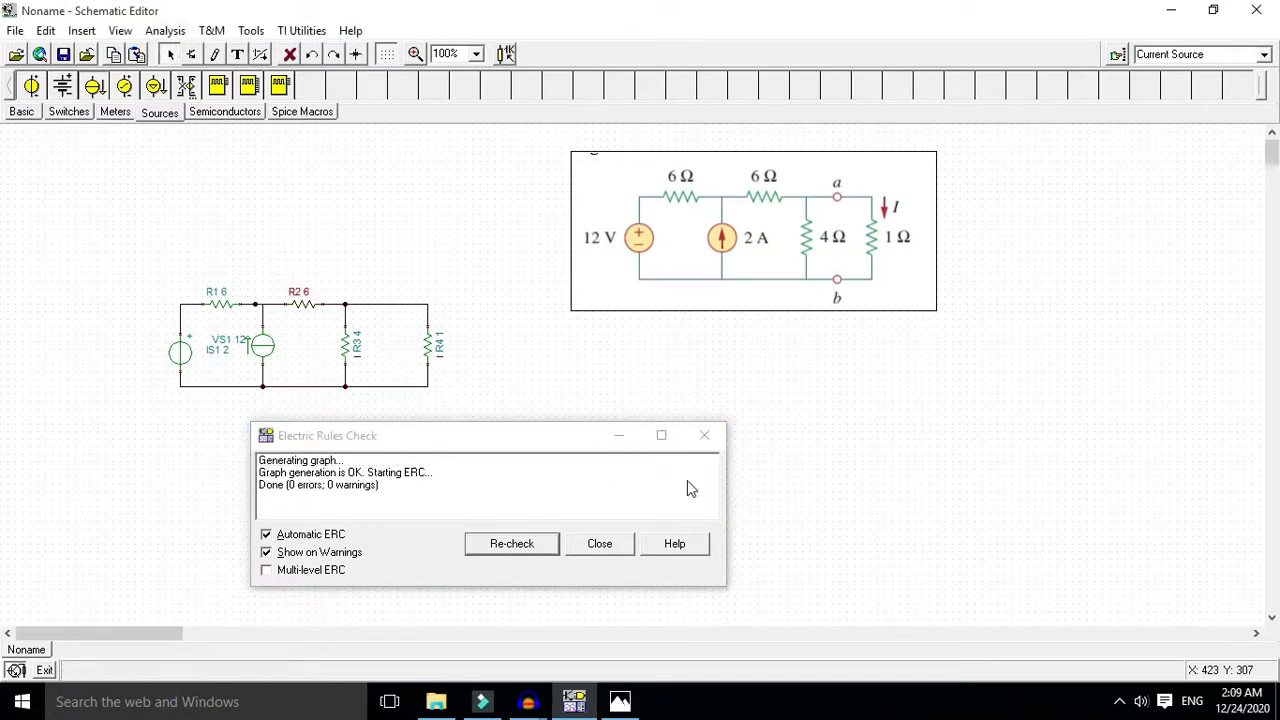
pyautogui.click(704, 435)
# Step: Generate the table of DC results, enlarge it to show every row, and examine the voltages and currents beside the circuit
pyautogui.click(165, 30)
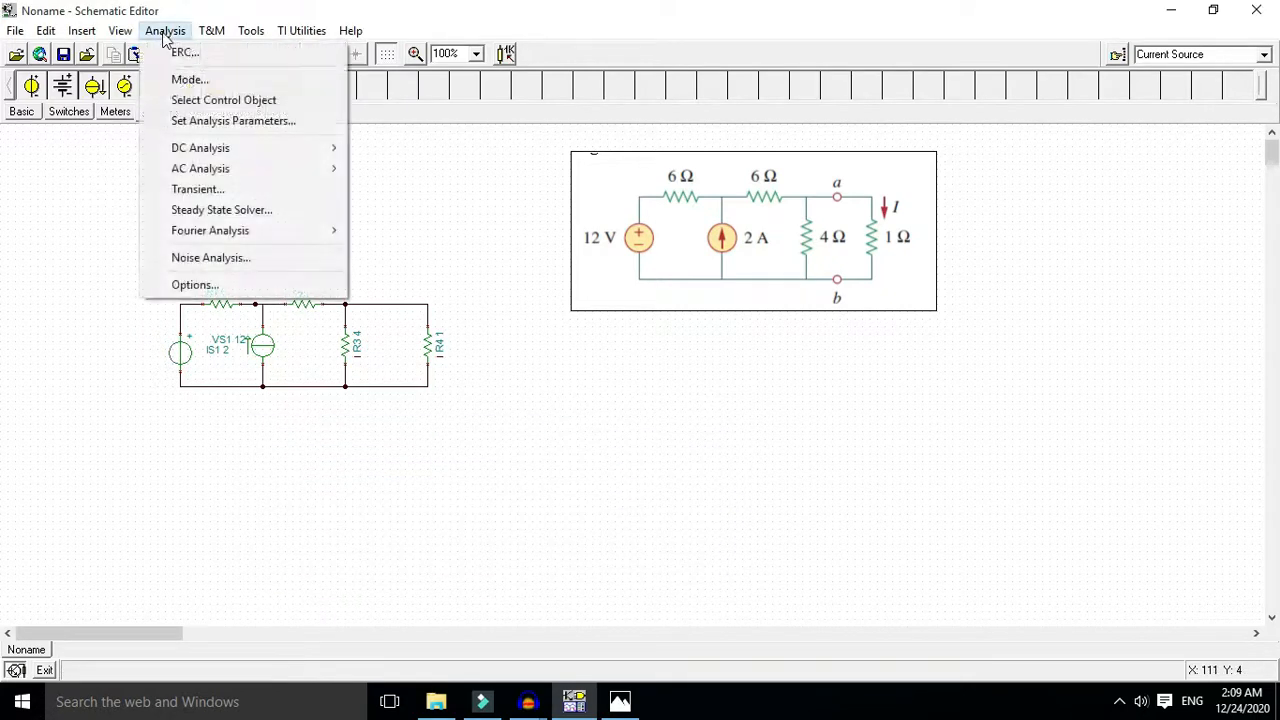
pyautogui.moveTo(206, 149)
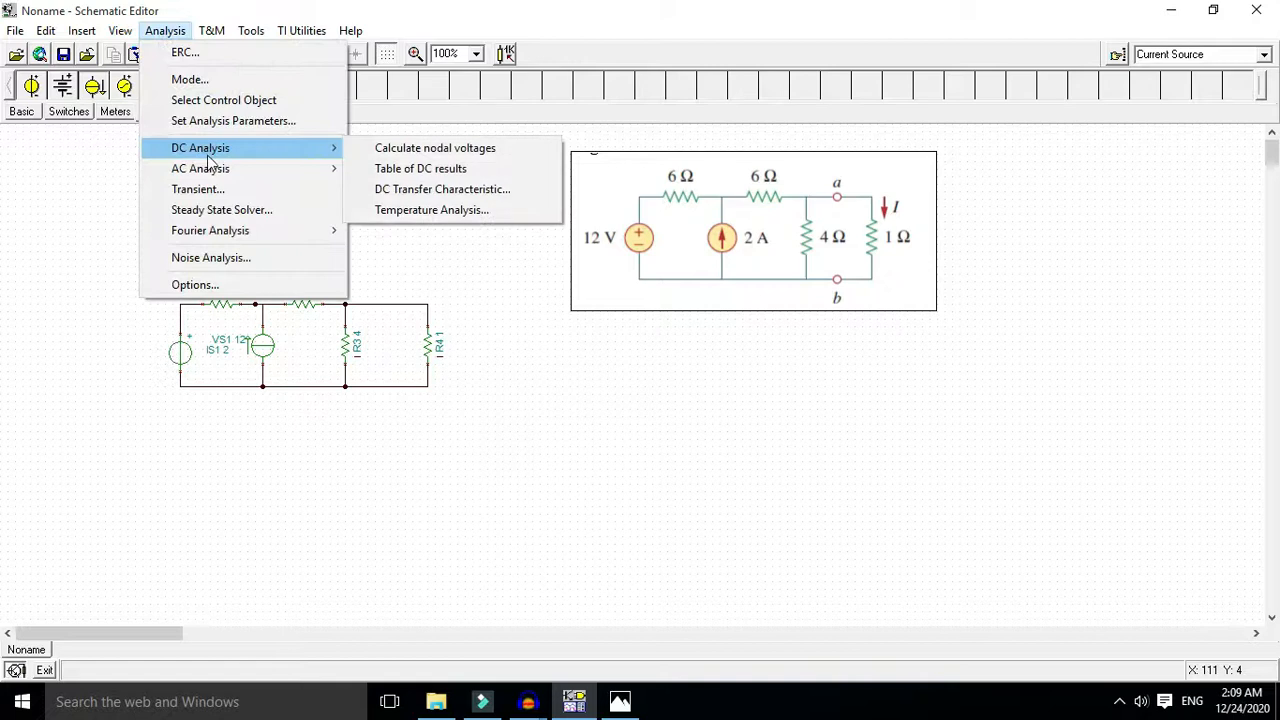
pyautogui.click(414, 169)
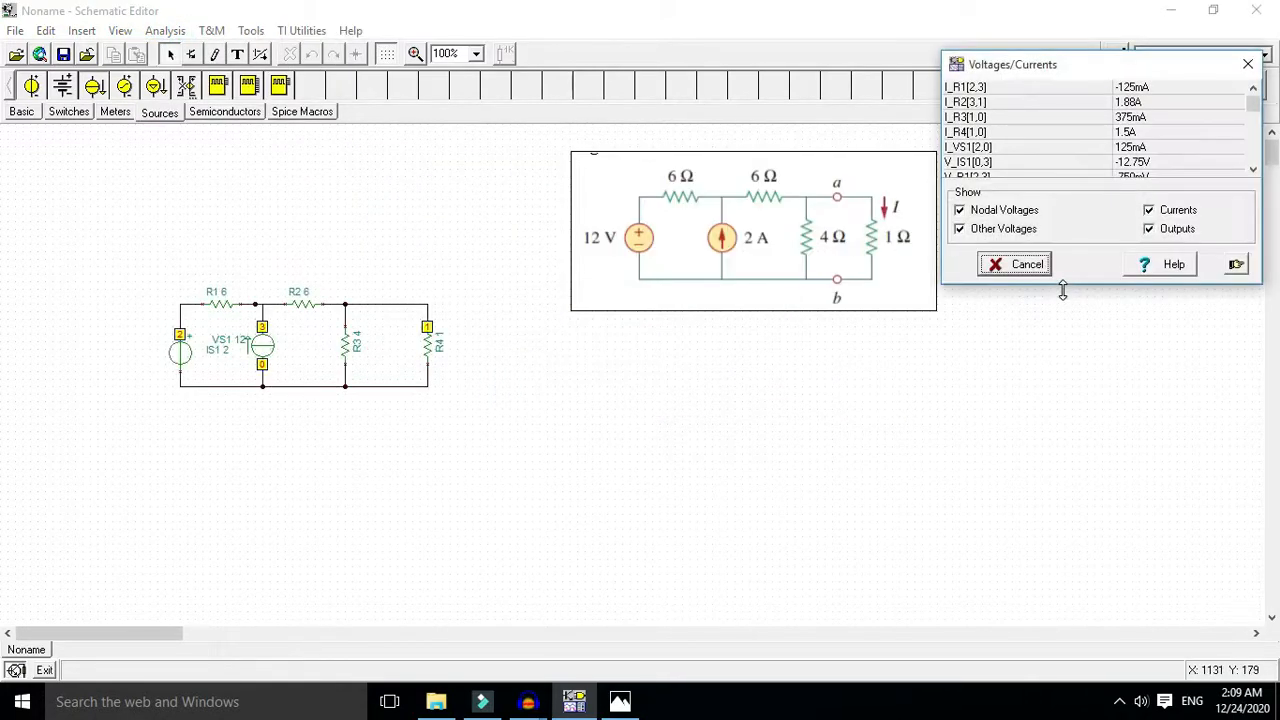
pyautogui.moveTo(1066, 287); pyautogui.dragTo(1066, 470)
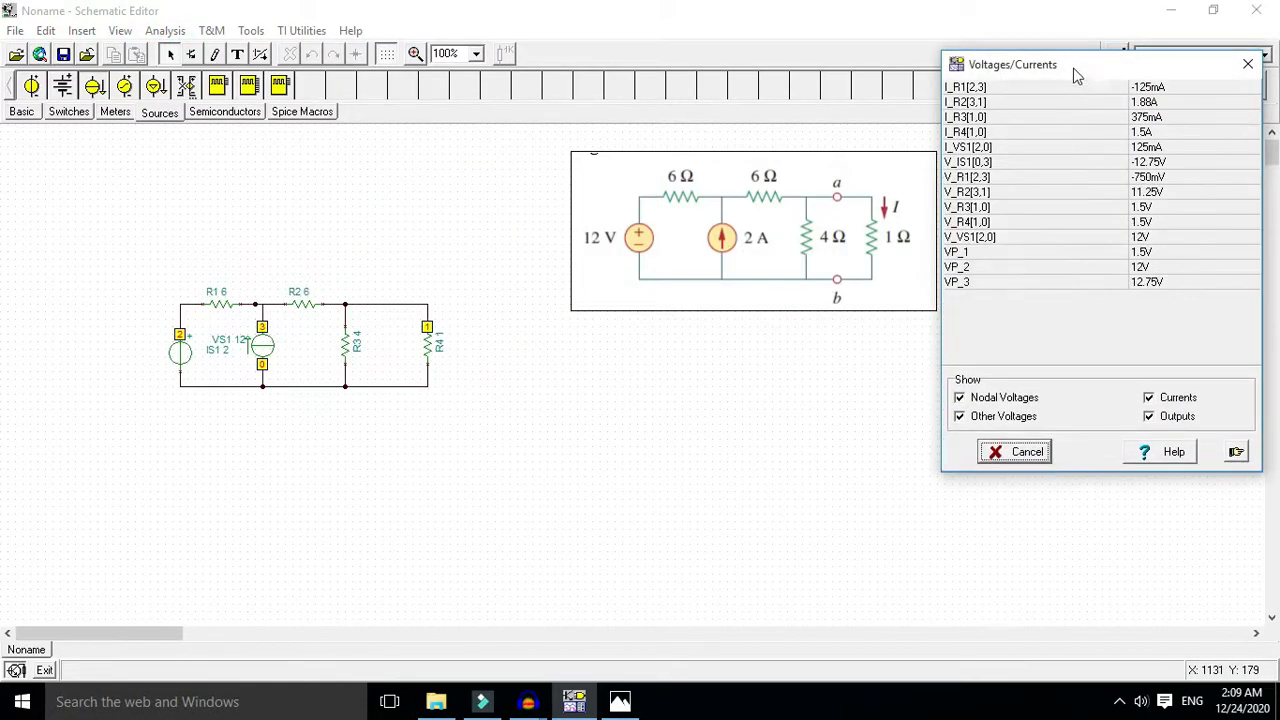
pyautogui.moveTo(1074, 72); pyautogui.dragTo(630, 332)
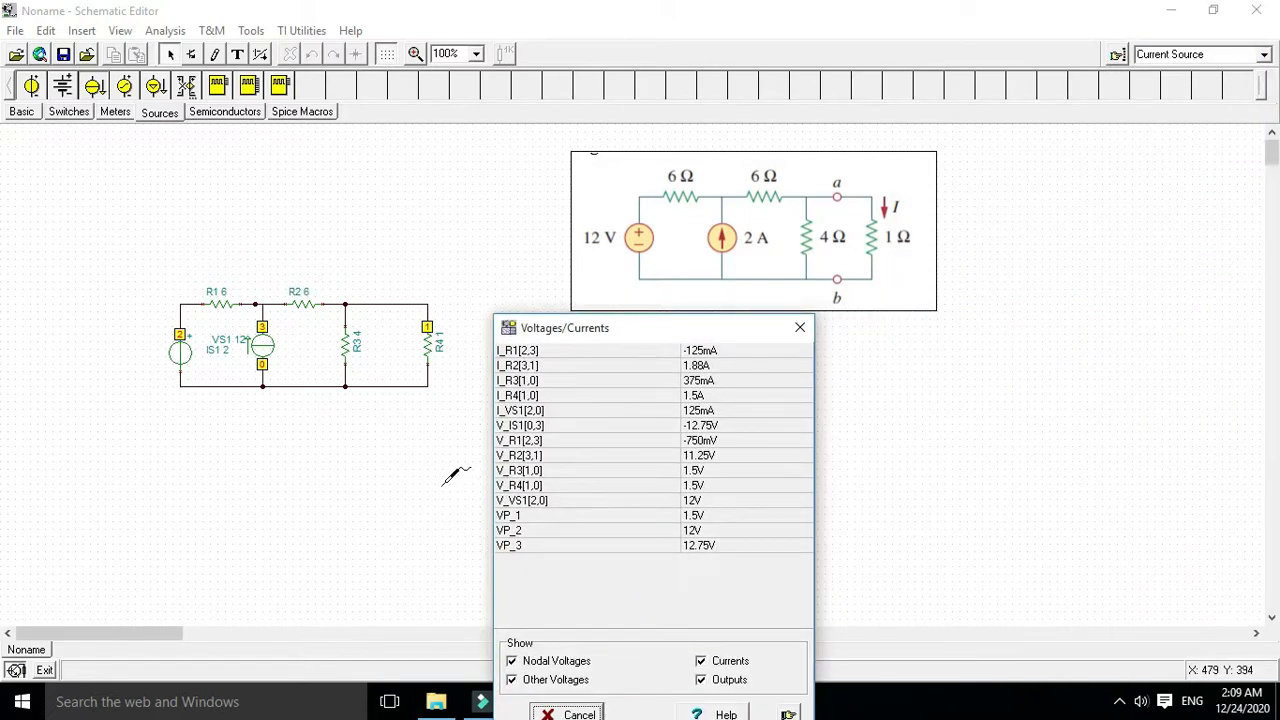
pyautogui.click(509, 474)
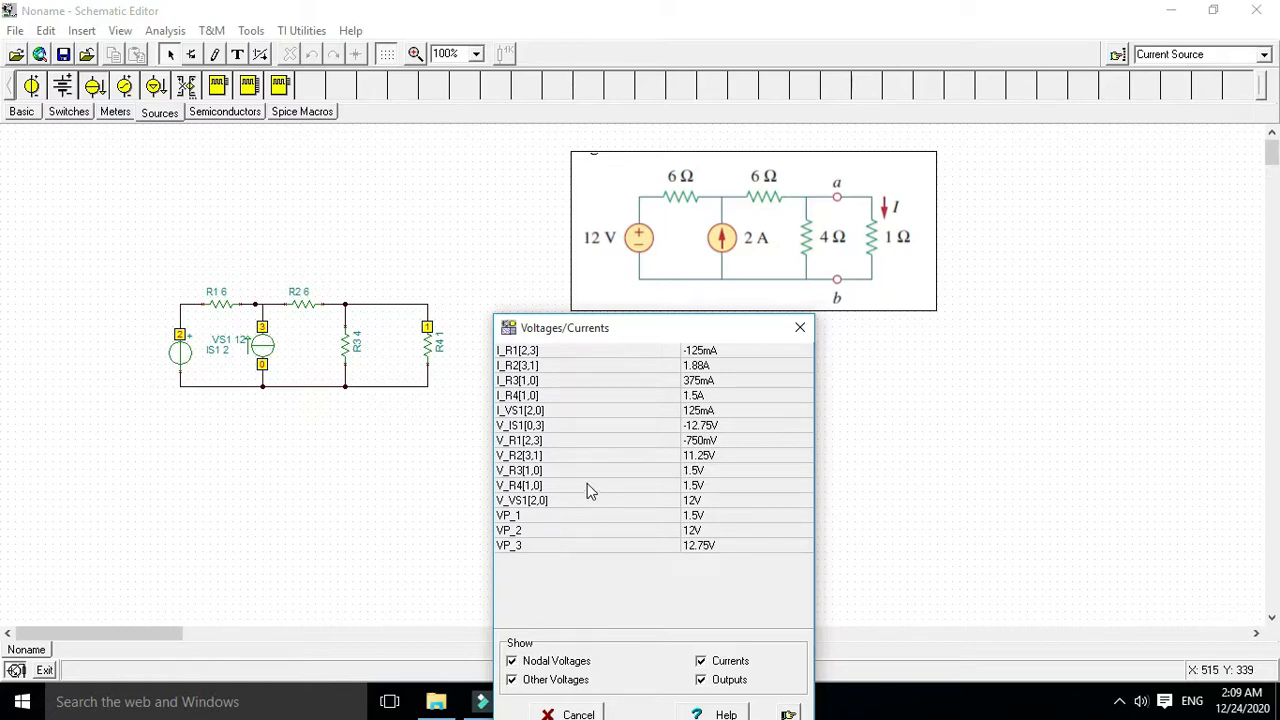
pyautogui.moveTo(607, 335); pyautogui.dragTo(582, 411)
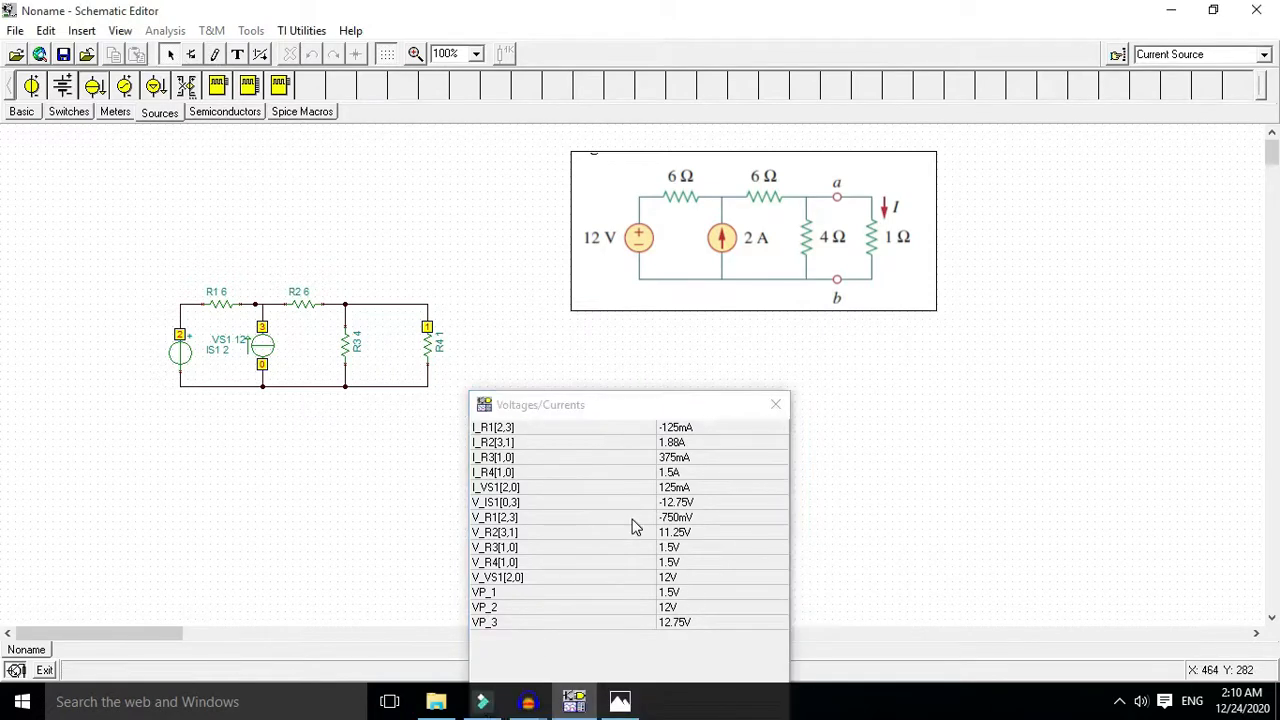
pyautogui.click(775, 404)
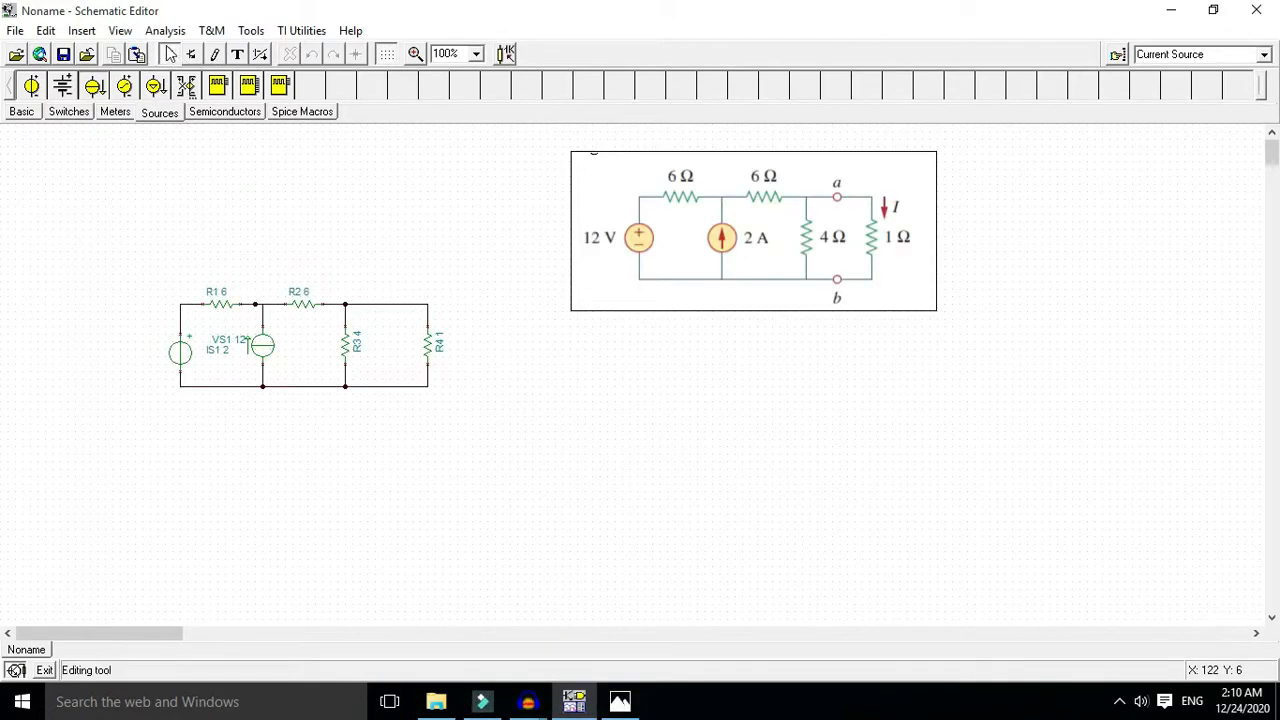
# Step: Start the DC nodal voltage calculation and probe resistors R2, R1, R3 and R4 for their individual voltages and currents
pyautogui.click(165, 30)
pyautogui.moveTo(257, 149)
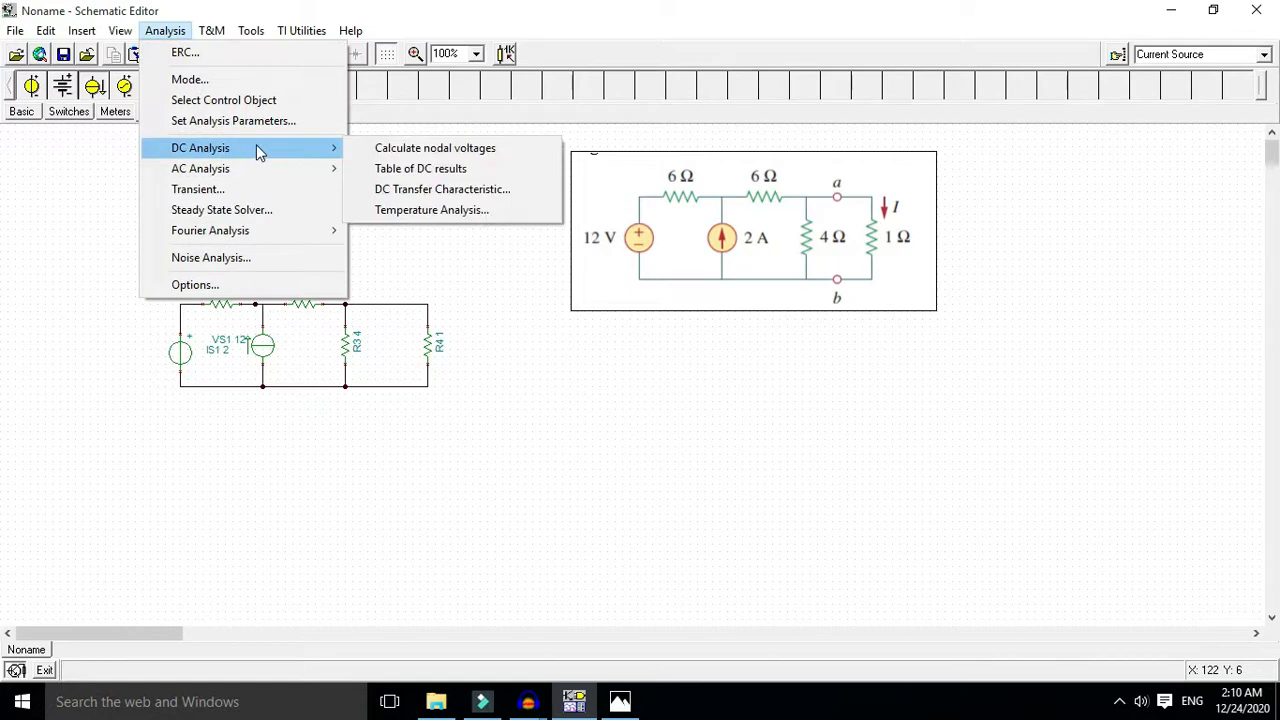
pyautogui.click(440, 149)
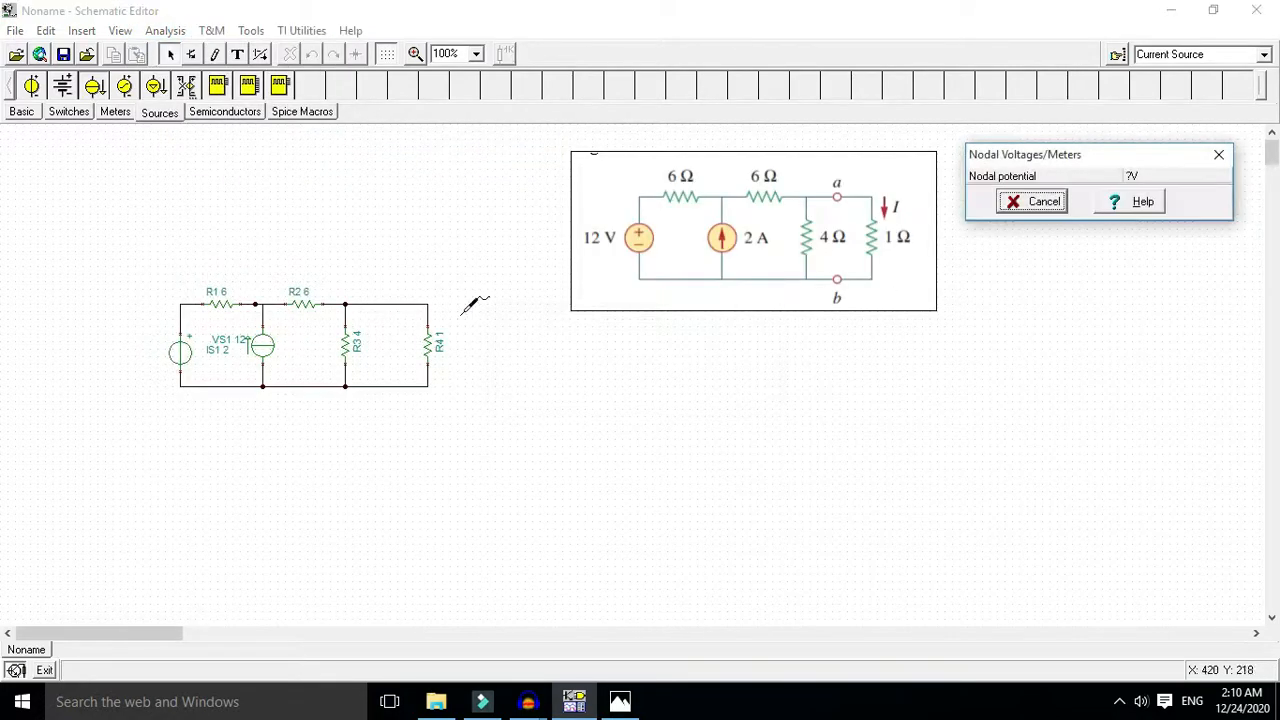
pyautogui.click(344, 305)
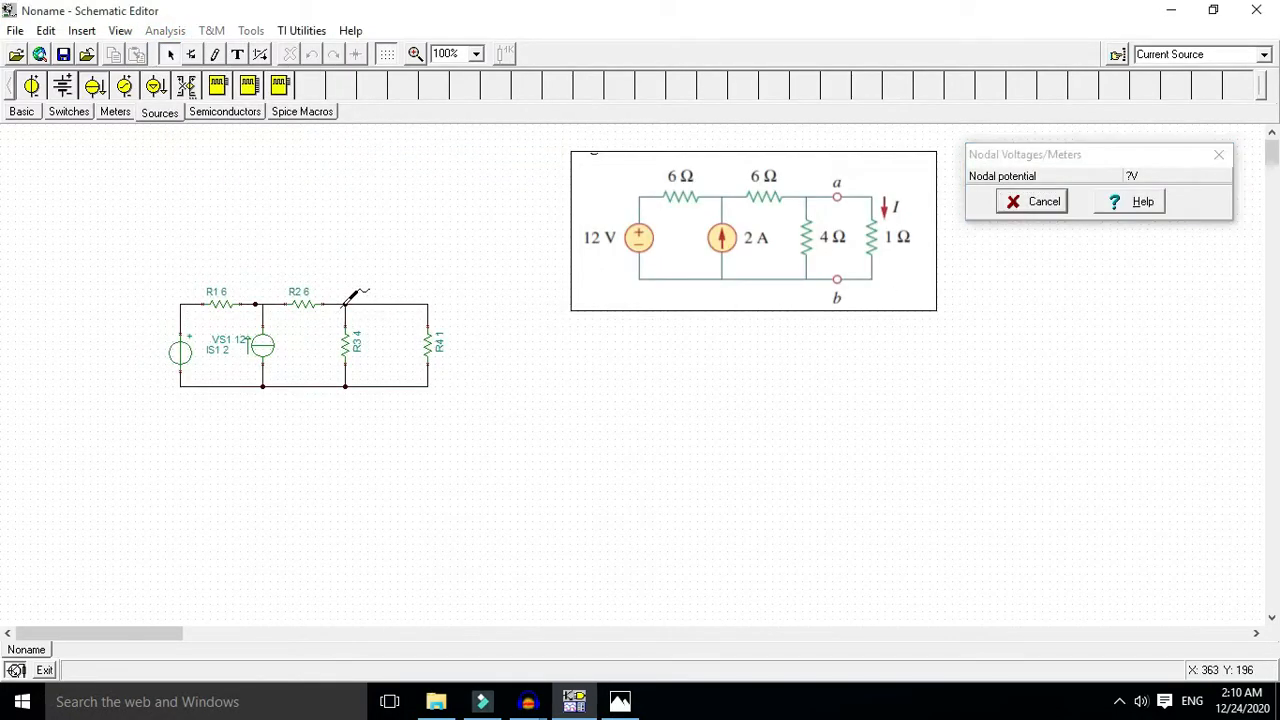
pyautogui.click(296, 304)
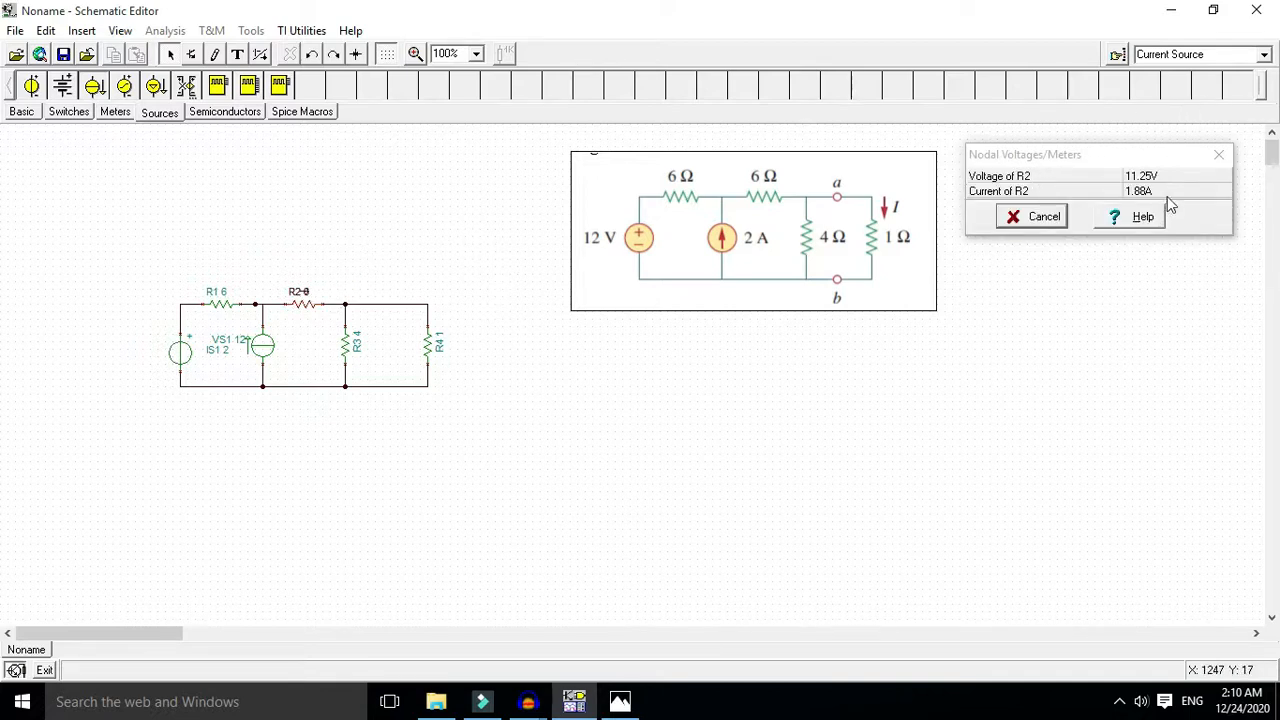
pyautogui.click(214, 309)
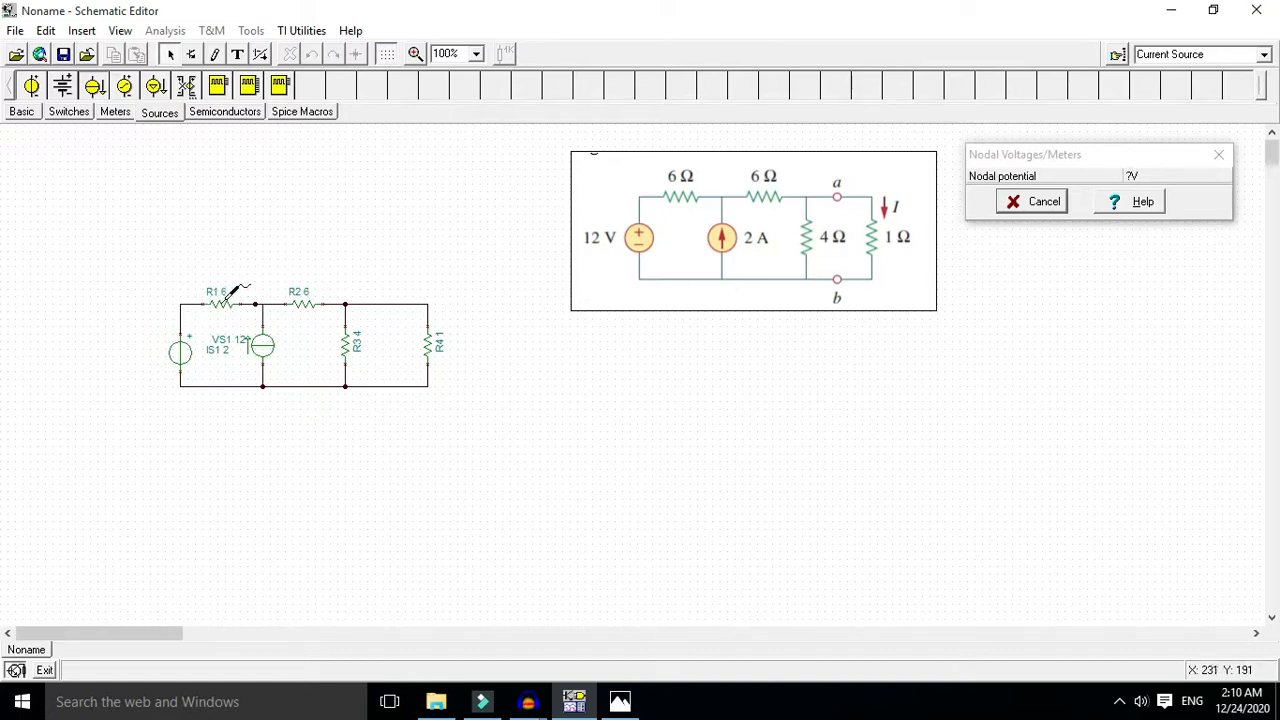
pyautogui.click(231, 297)
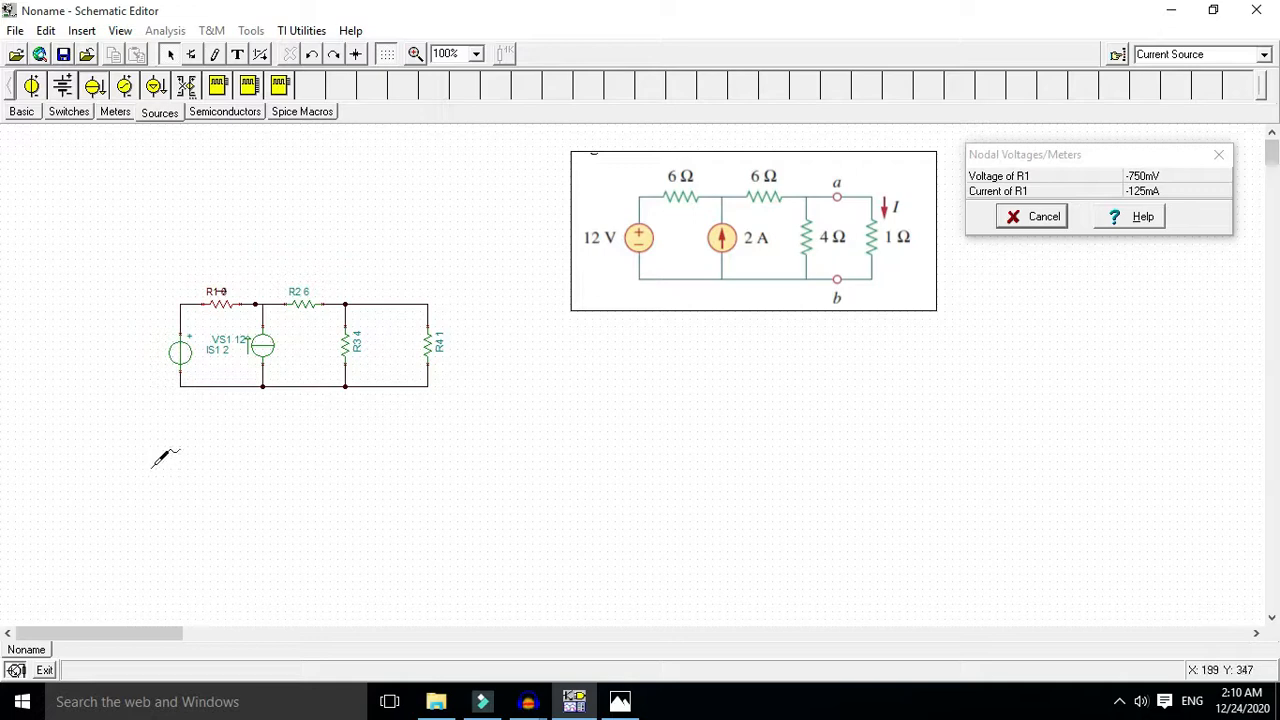
pyautogui.click(350, 340)
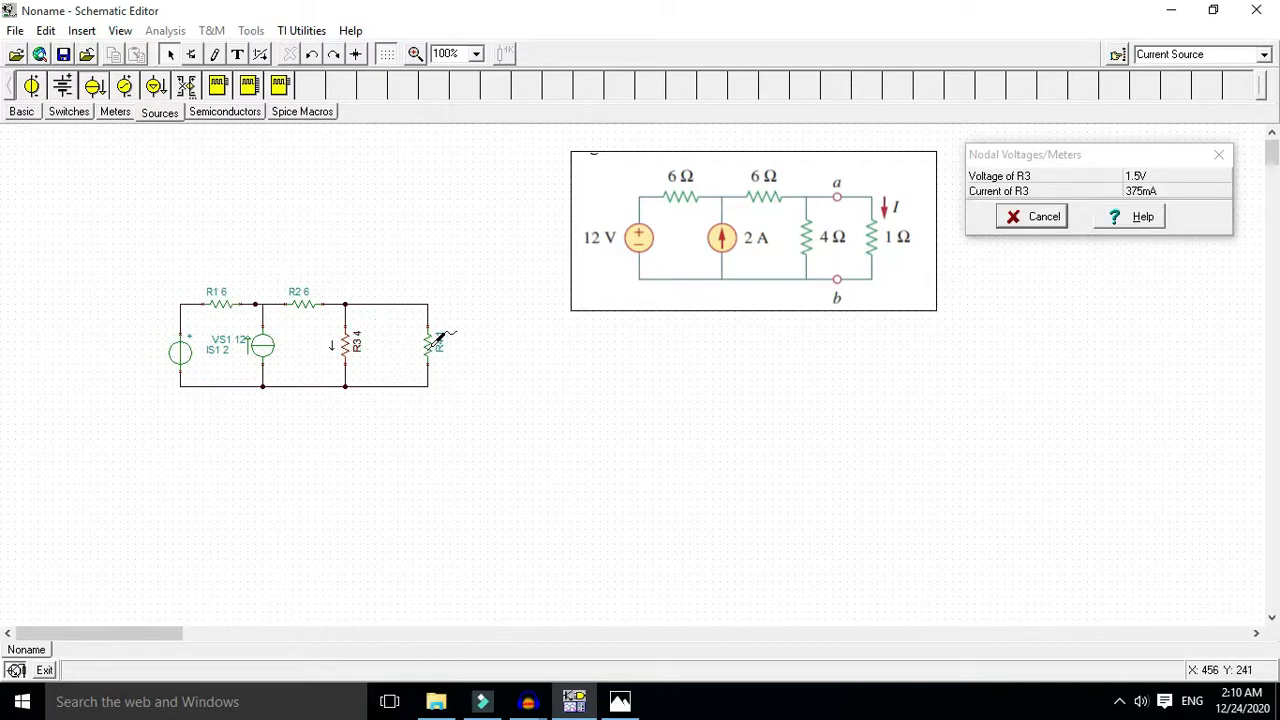
pyautogui.click(437, 340)
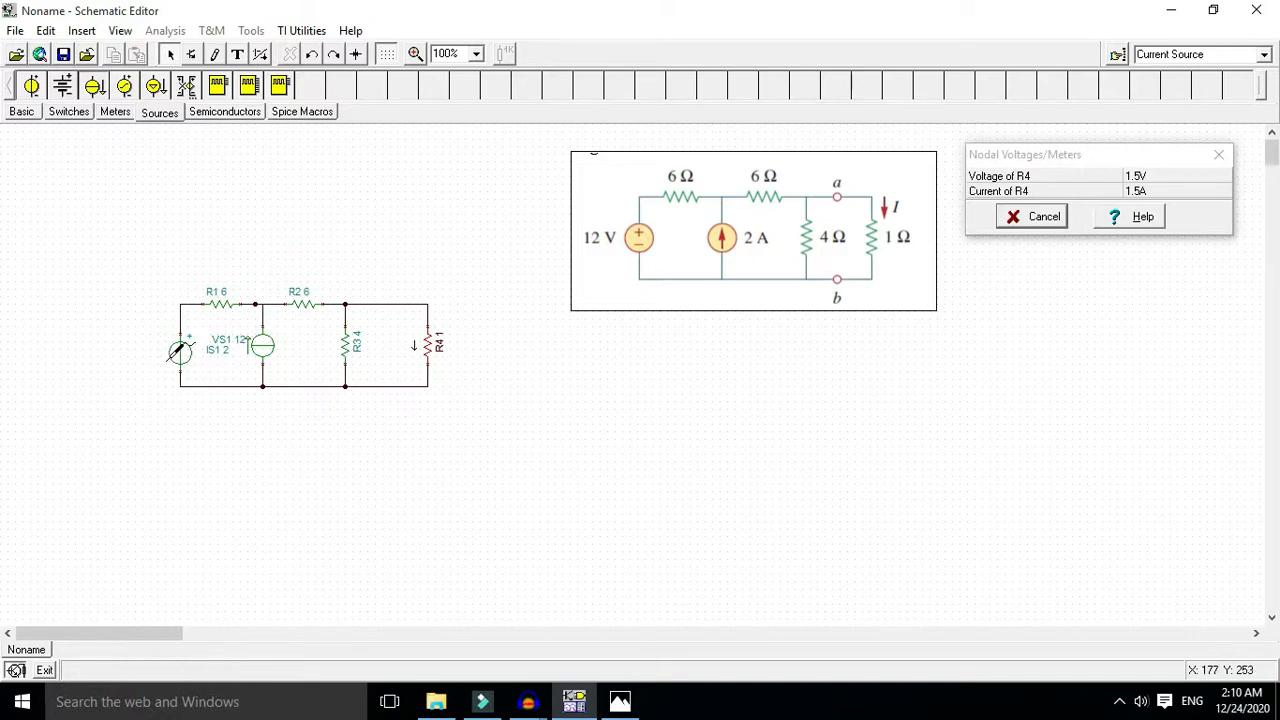
# Step: Probe voltage source VS1 and current source IS1 for their DC values, and end the nodal voltage measurement
pyautogui.click(178, 350)
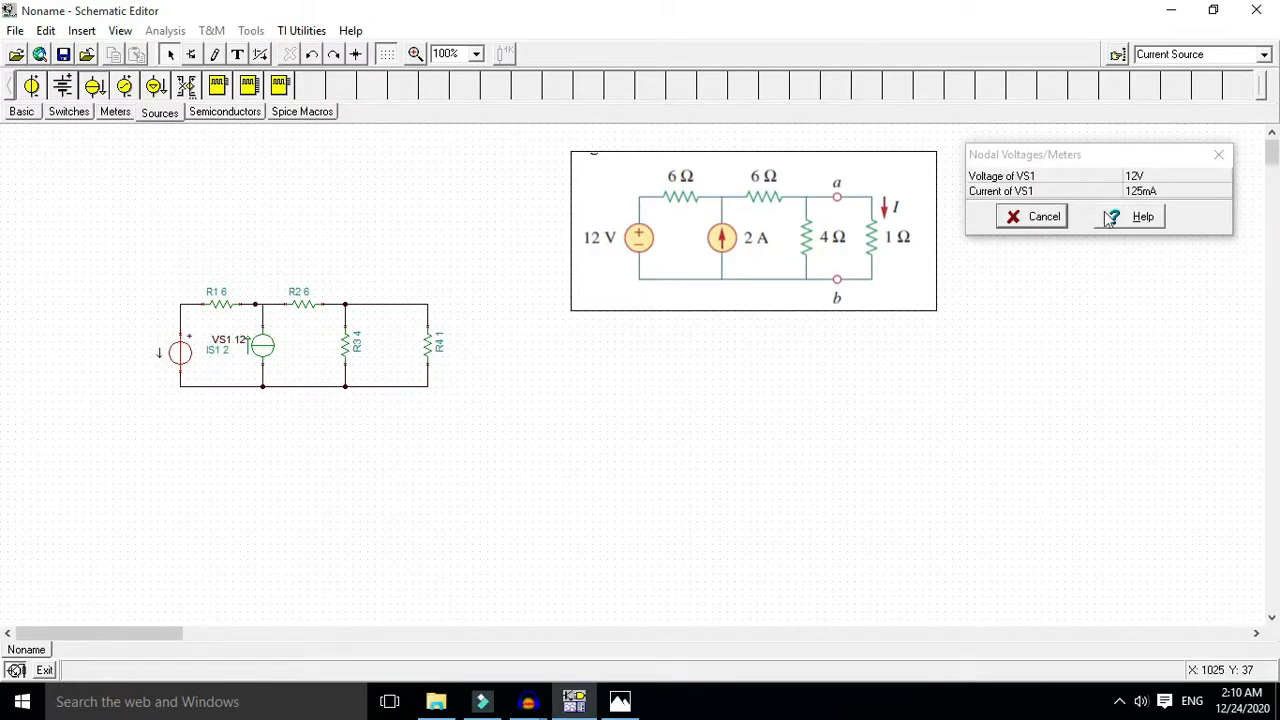
pyautogui.click(263, 345)
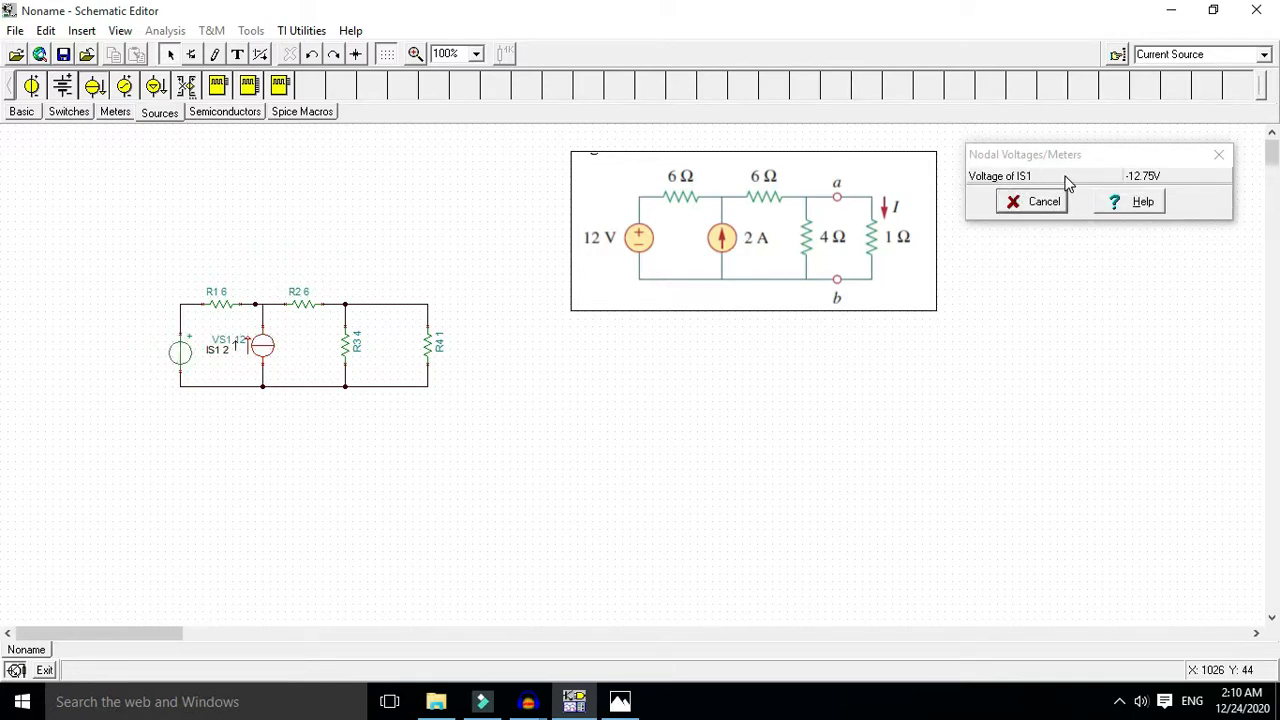
pyautogui.click(1031, 211)
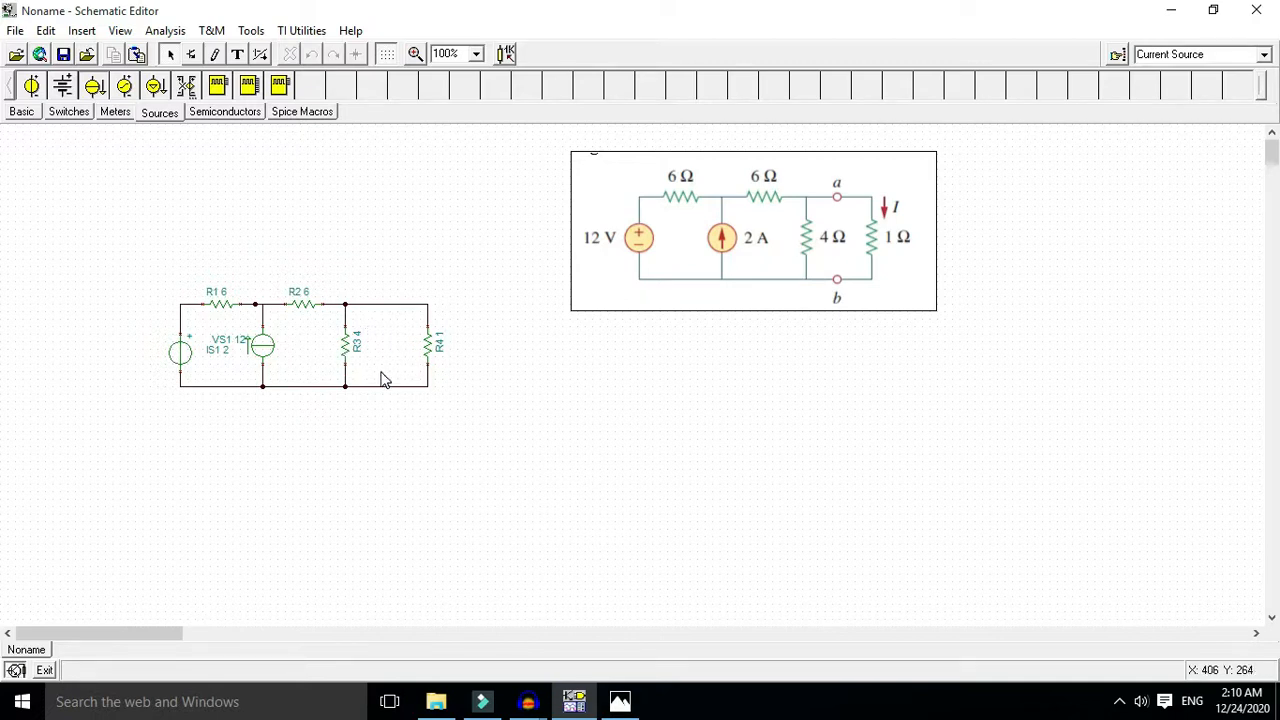
pyautogui.rightClick(475, 343)
pyautogui.click(537, 397)
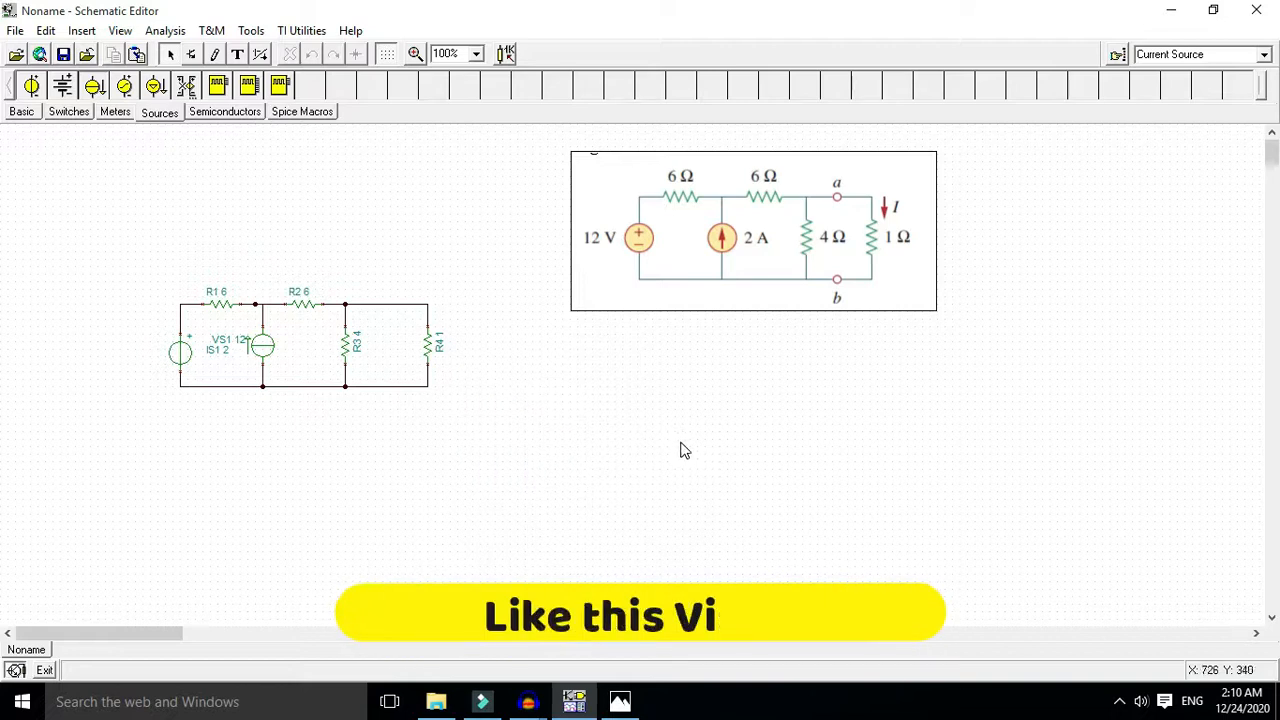